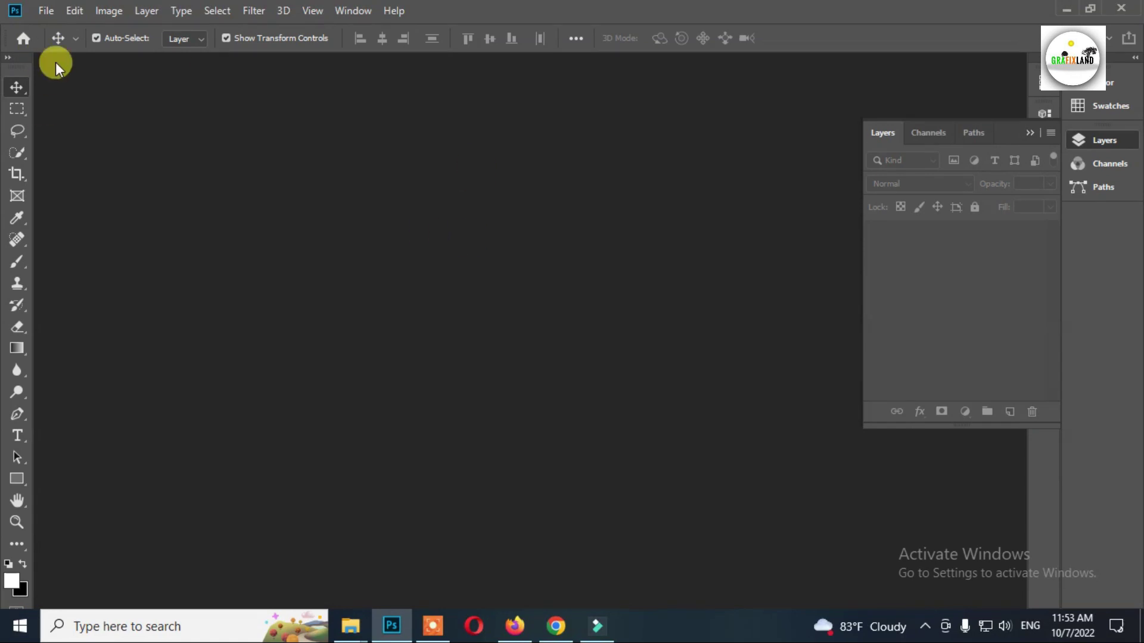
- Create a document named Medical Banner Design, 1000 by 320 pixels at 300 pixels/inch with a white background
click(35, 28)
text(Medical Banner Design)
key(Tab)
text(1000)
key(Tab)
text(320)
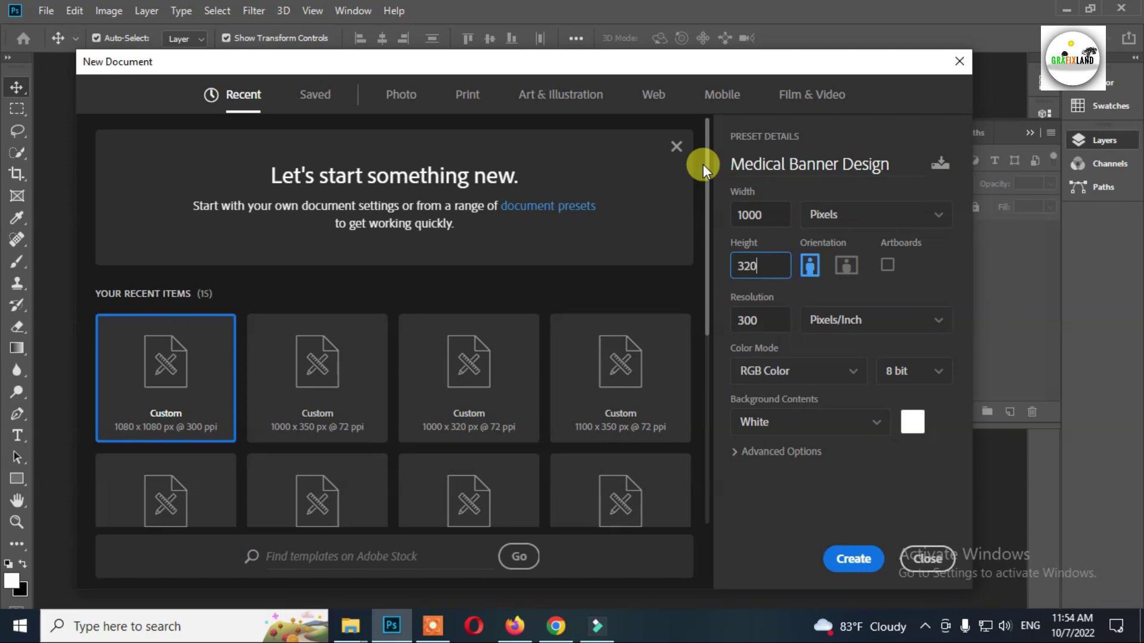
key(Return)
click(1016, 135)
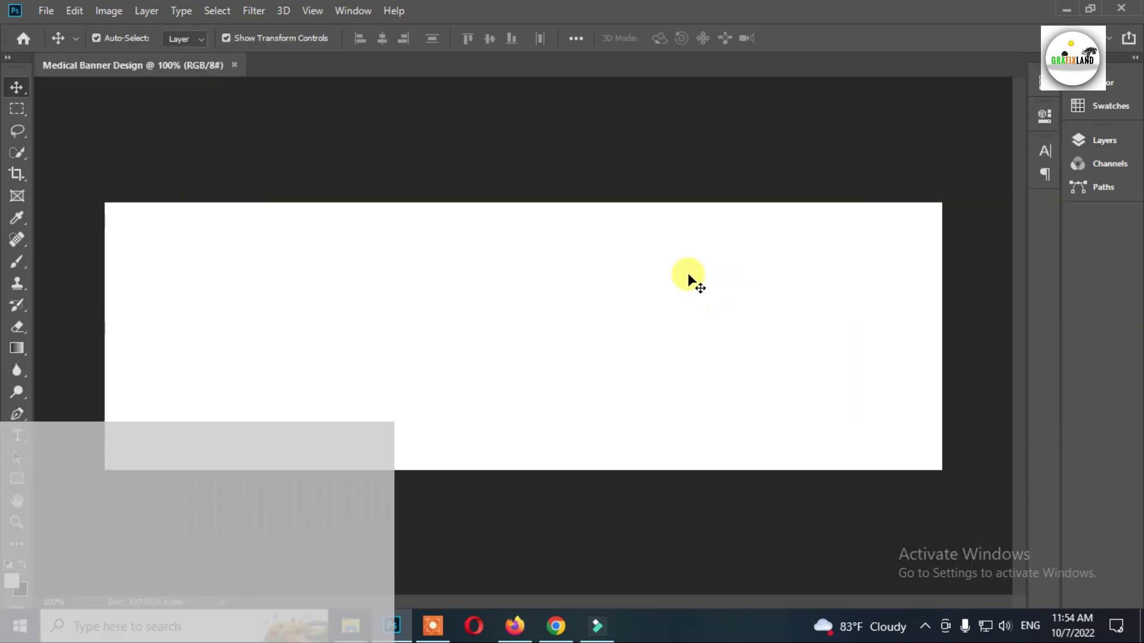
- Create a rectangle shape 1000 px wide and 320 px high
scroll(616, 267, down, 2)
click(17, 478)
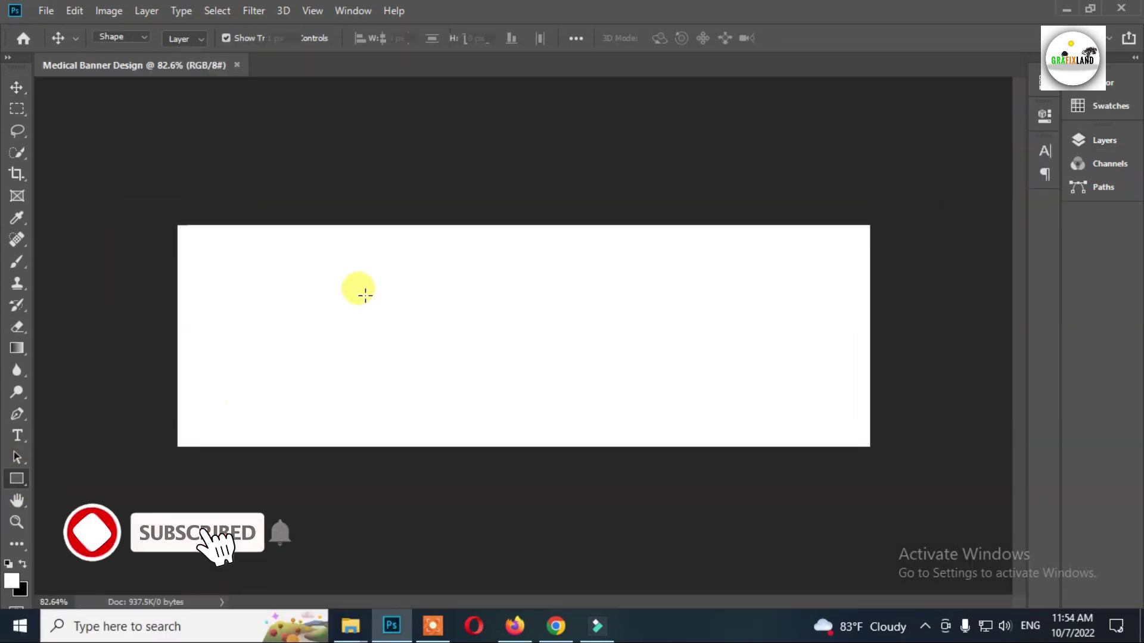
click(319, 244)
text(1000)
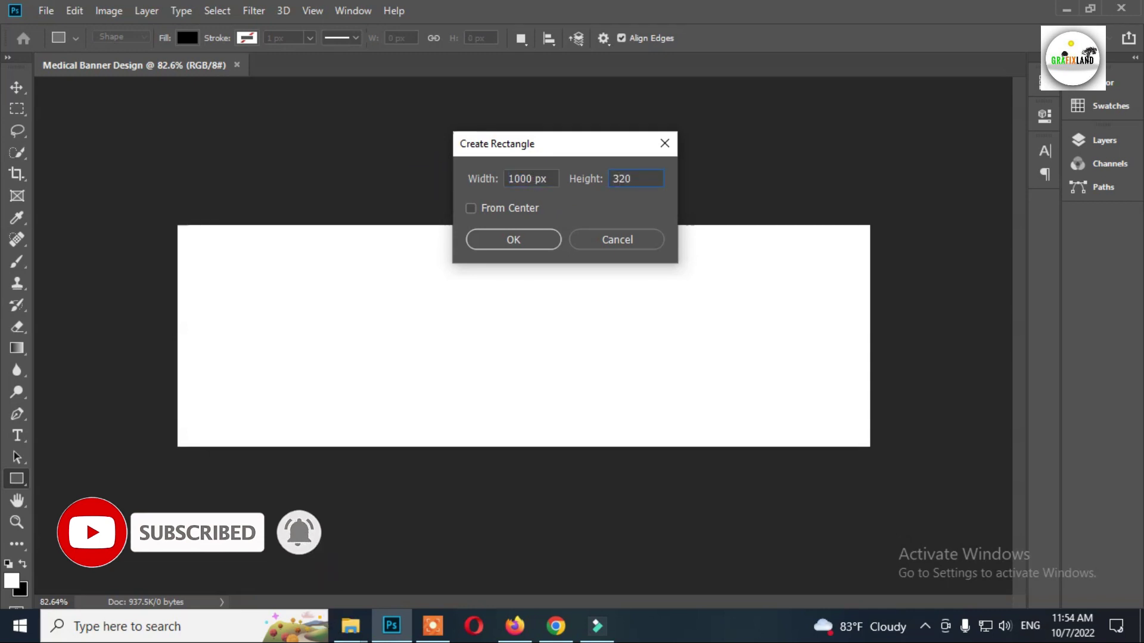
key(Return)
key(v)
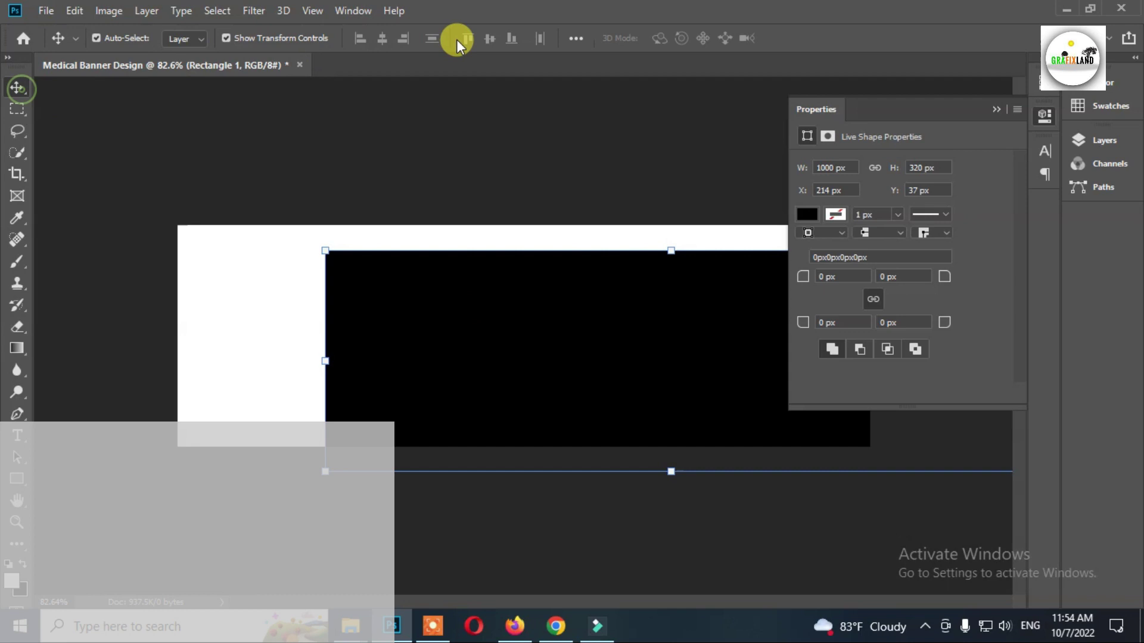
- Move the large rectangle so it exactly covers the canvas, and select its layer together with the Background layer
click(447, 158)
click(486, 293)
drag(516, 302, 369, 277)
click(995, 110)
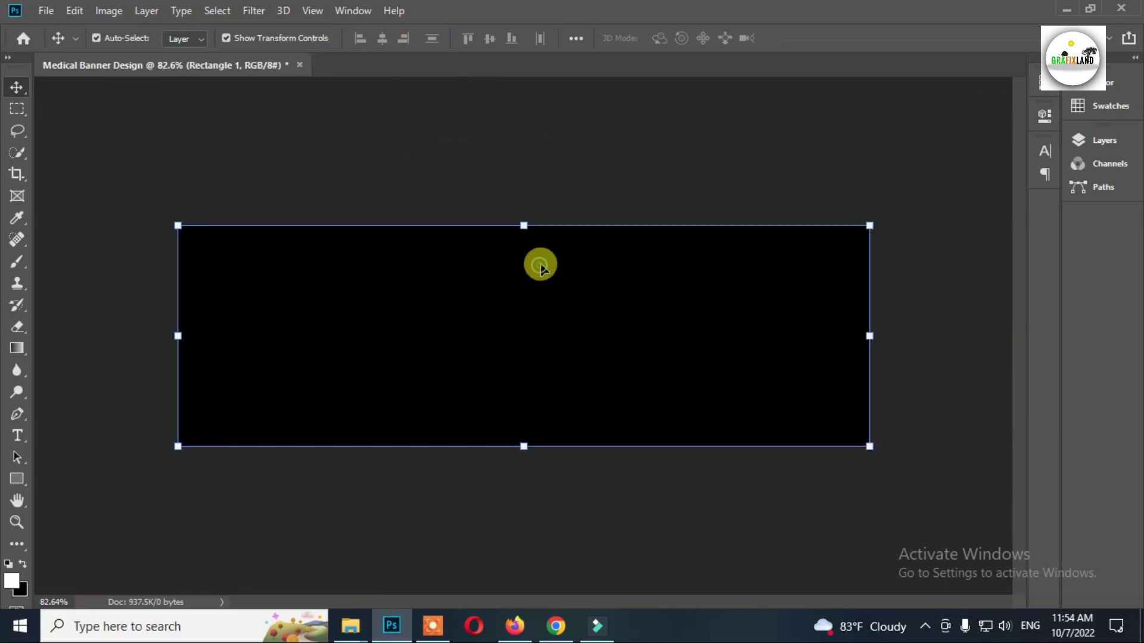
click(1104, 140)
click(517, 113)
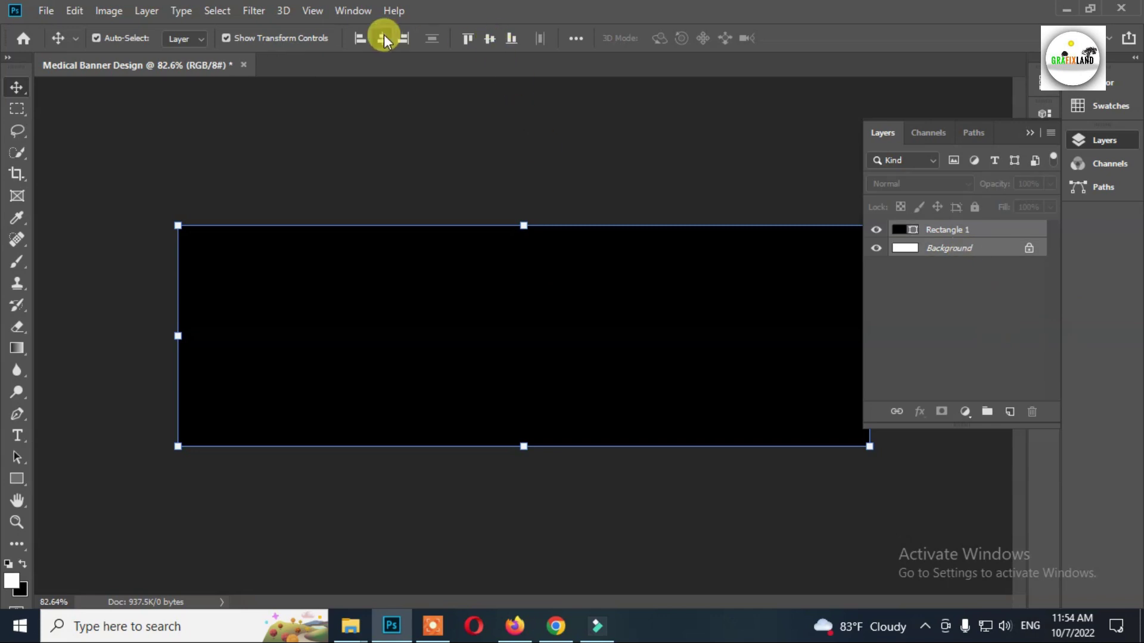
- Change the fill colour of the full-canvas rectangle to blue 029ad3
double_click(898, 230)
click(933, 201)
click(900, 221)
drag(932, 194, 912, 154)
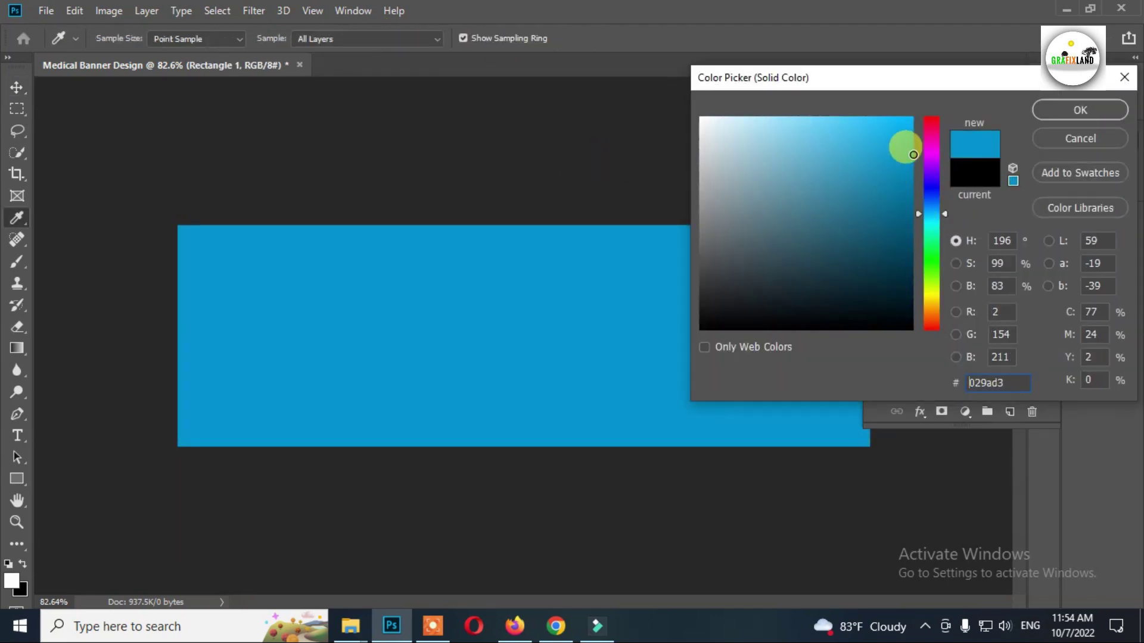
click(1044, 112)
click(1029, 131)
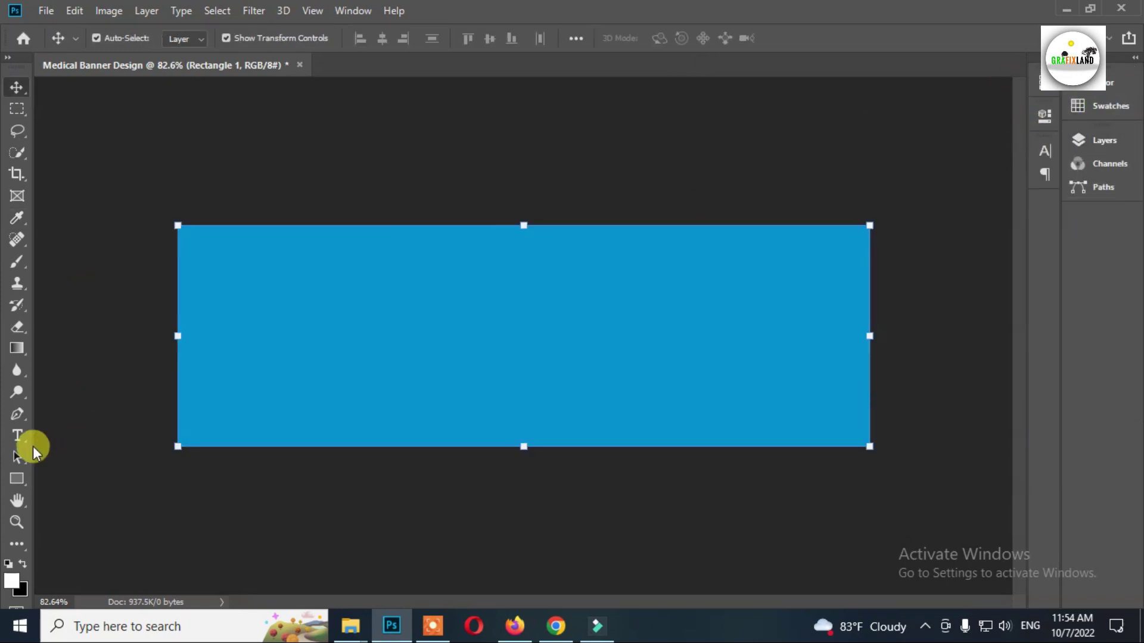
- Draw a rectangle about 79 by 119 px overlapping the banner's upper-left edge and fill it with white ffffff
right_click(24, 478)
click(94, 477)
drag(182, 181, 237, 262)
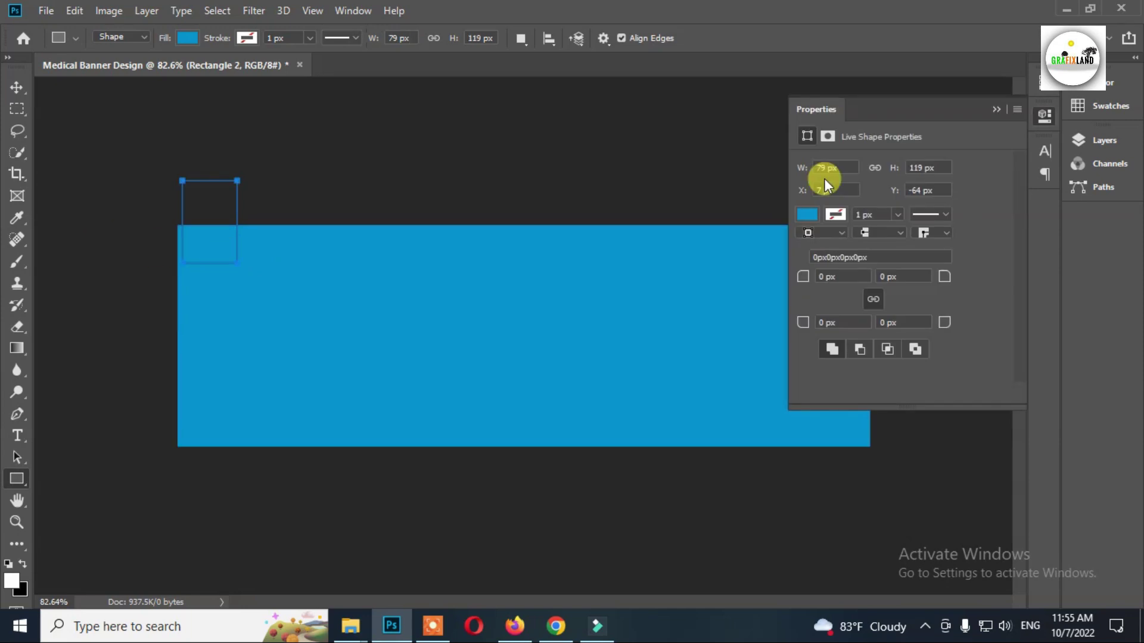
click(809, 216)
click(968, 247)
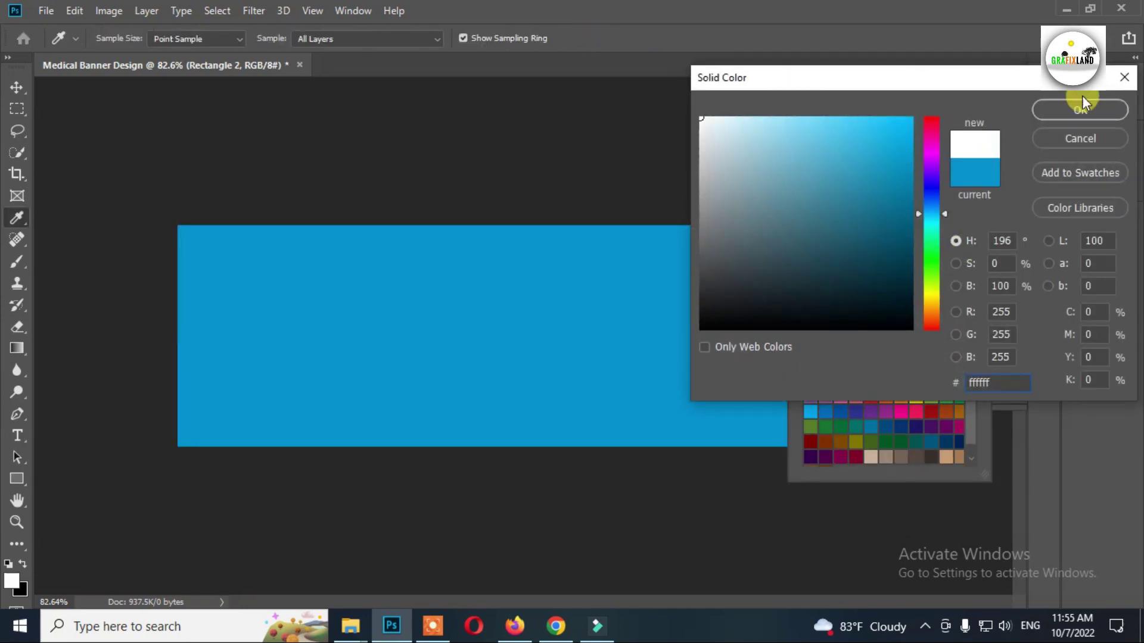
click(1080, 110)
key(Escape)
- Round the corners of the small white rectangle and shift it slightly to the right
drag(945, 321, 972, 322)
click(16, 87)
drag(217, 243, 235, 245)
click(997, 110)
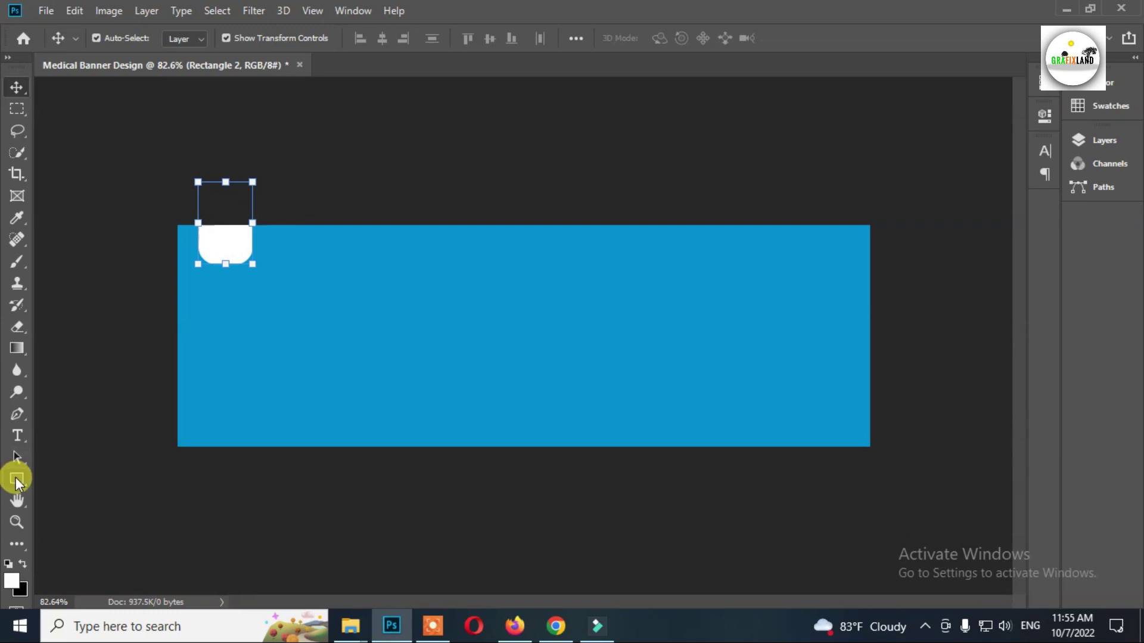
right_click(16, 480)
click(104, 509)
drag(630, 246, 862, 447)
click(996, 109)
click(16, 87)
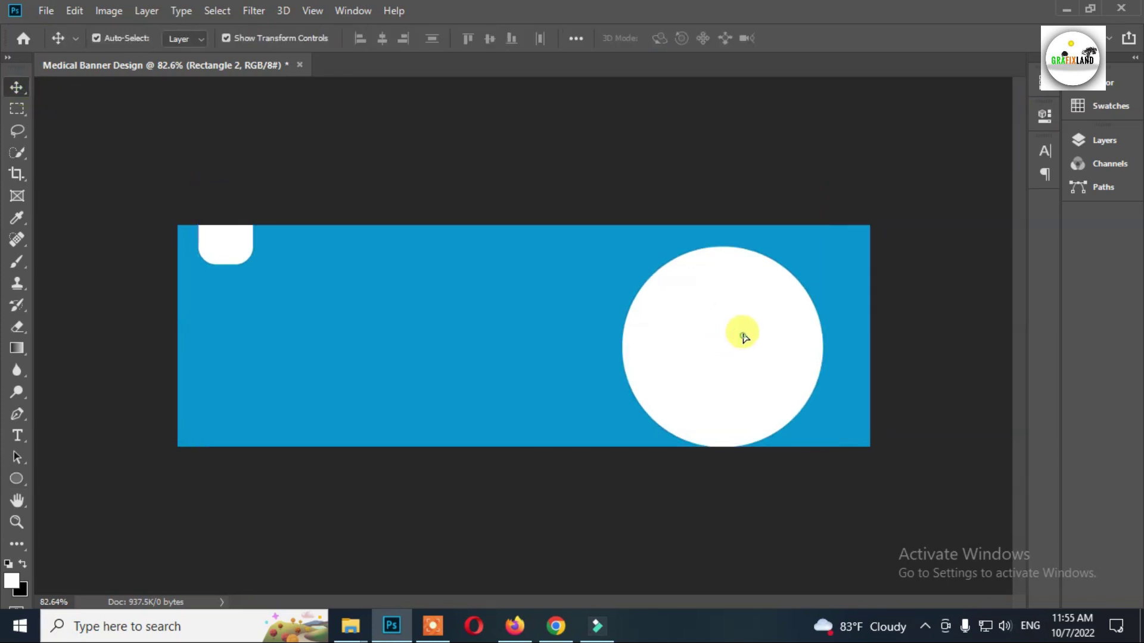
key(ctrl+z)
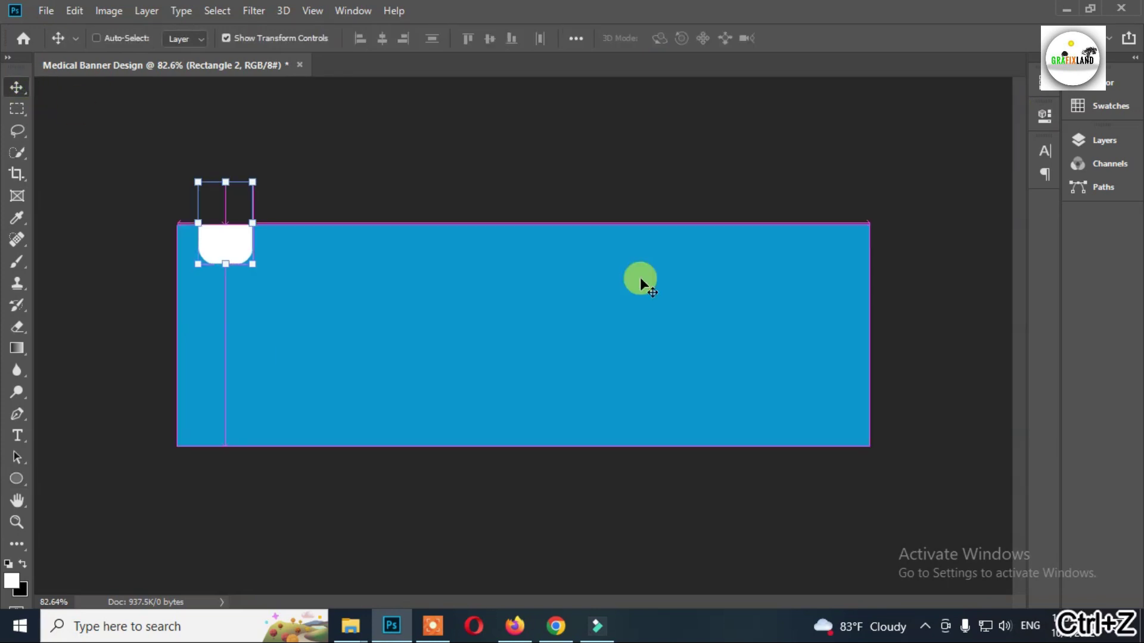
- Add a layer named circle and draw a circle about 274 px in diameter on the banner's right side
key(ctrl+shift+n)
text(cir)
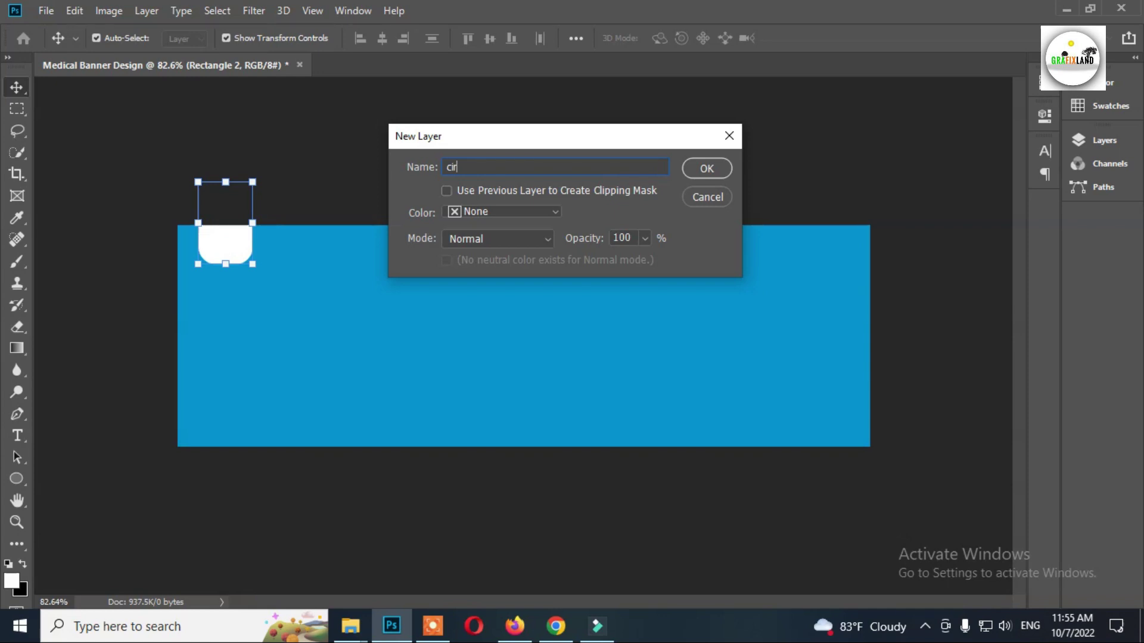
key(Return)
key(u)
drag(612, 242, 849, 451)
- Fill the circle with white ffffff and move it slightly to the right, centred vertically on the banner
click(803, 240)
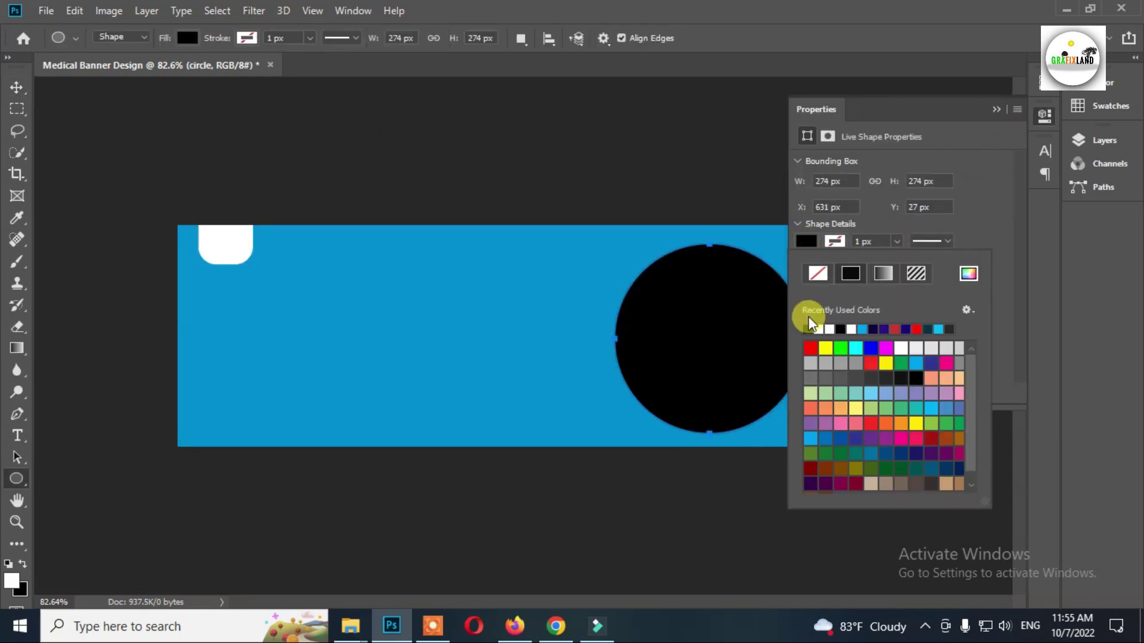
click(963, 275)
text(ffffff)
click(1085, 112)
click(1000, 106)
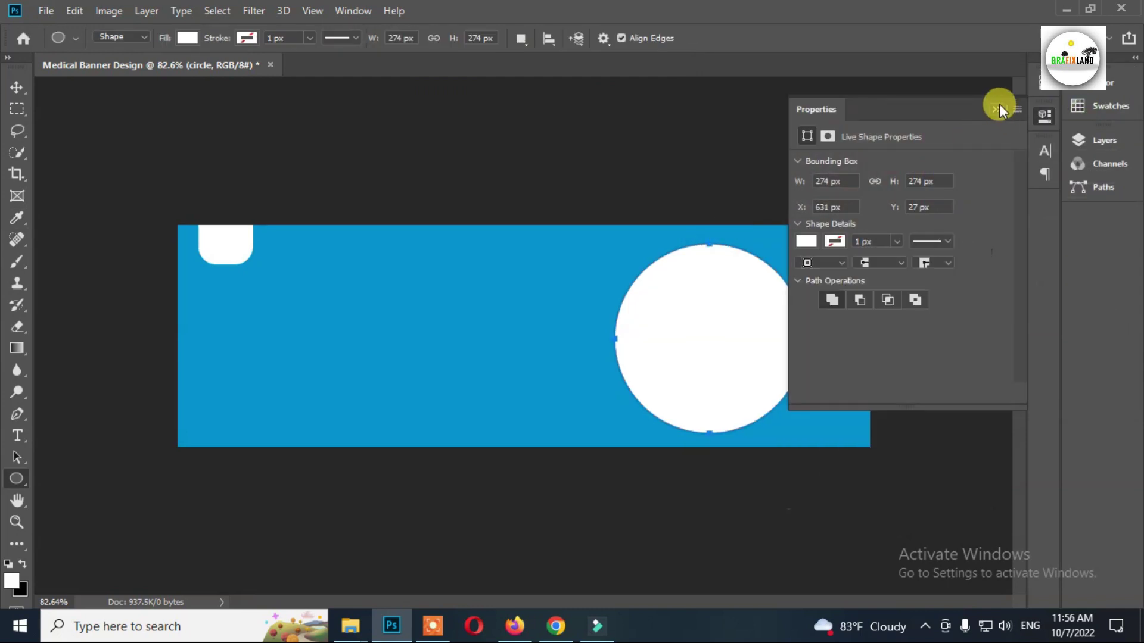
key(v)
drag(758, 319, 782, 319)
- Duplicate the white circle and scale the copy down slightly around its centre
key(ctrl+j)
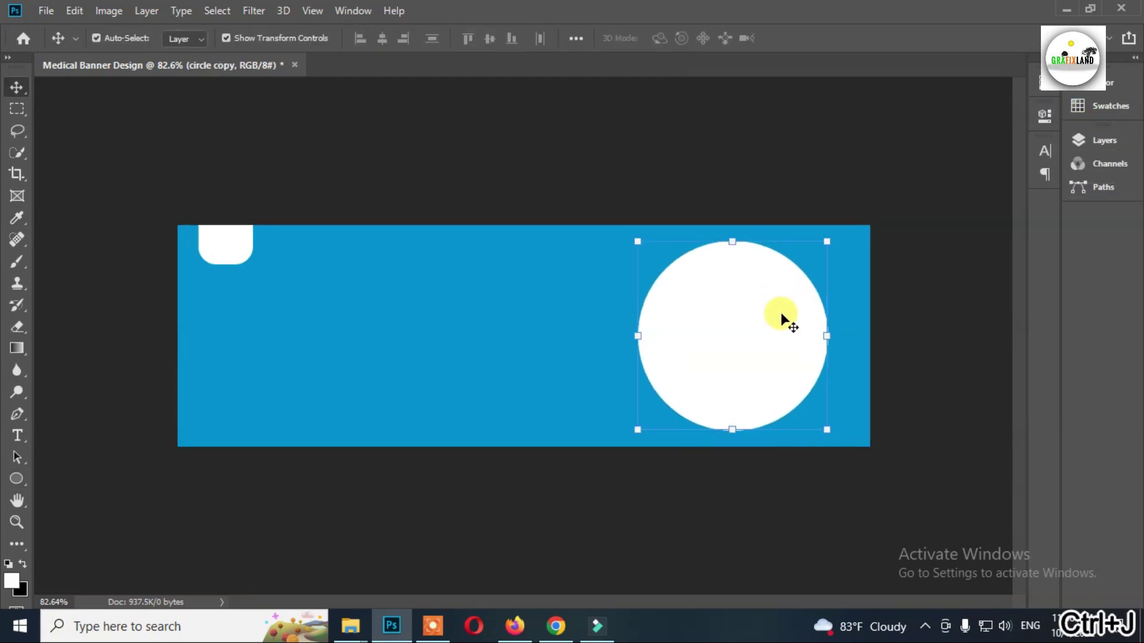
click(1111, 138)
key(ctrl+t)
drag(827, 241, 819, 247)
key(Return)
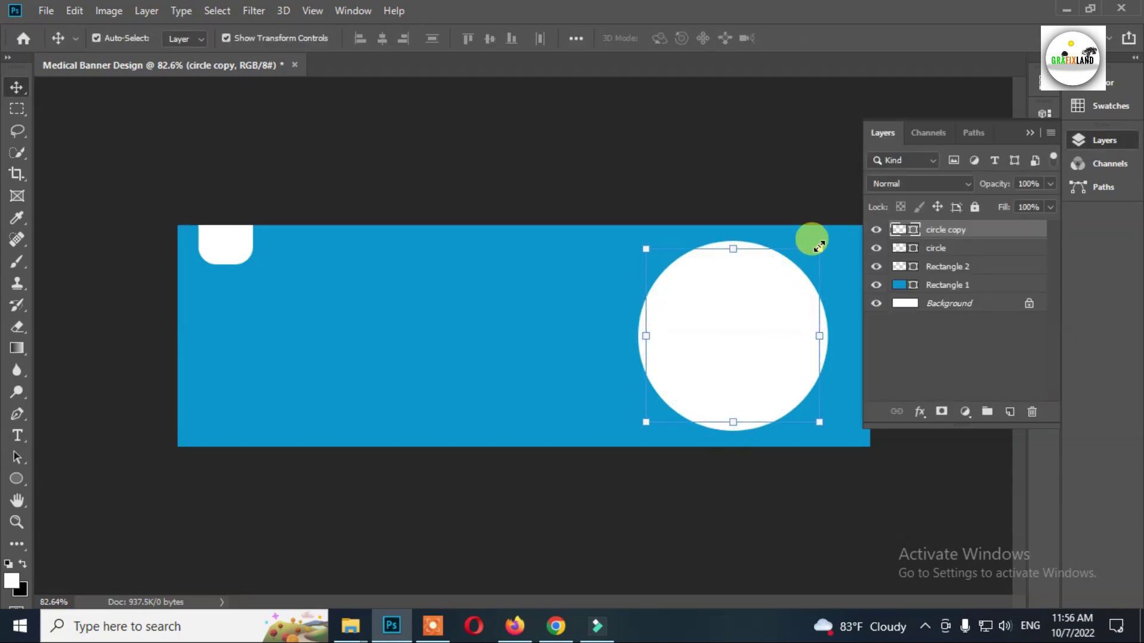
- Duplicate the smaller circle and scale this second copy down a little more around its centre
key(ctrl+j)
key(ctrl+t)
drag(819, 249, 813, 252)
key(Return)
- Fill the innermost circle with the blue sampled from the banner background
double_click(899, 232)
click(526, 283)
click(1108, 110)
- Fill the middle circle with light blue 52d0ff
double_click(902, 248)
click(556, 303)
mouse_move(873, 159)
mouse_down()
mouse_move(901, 224)
mouse_move(904, 288)
mouse_move(832, 108)
mouse_move(785, 105)
mouse_move(844, 107)
mouse_up()
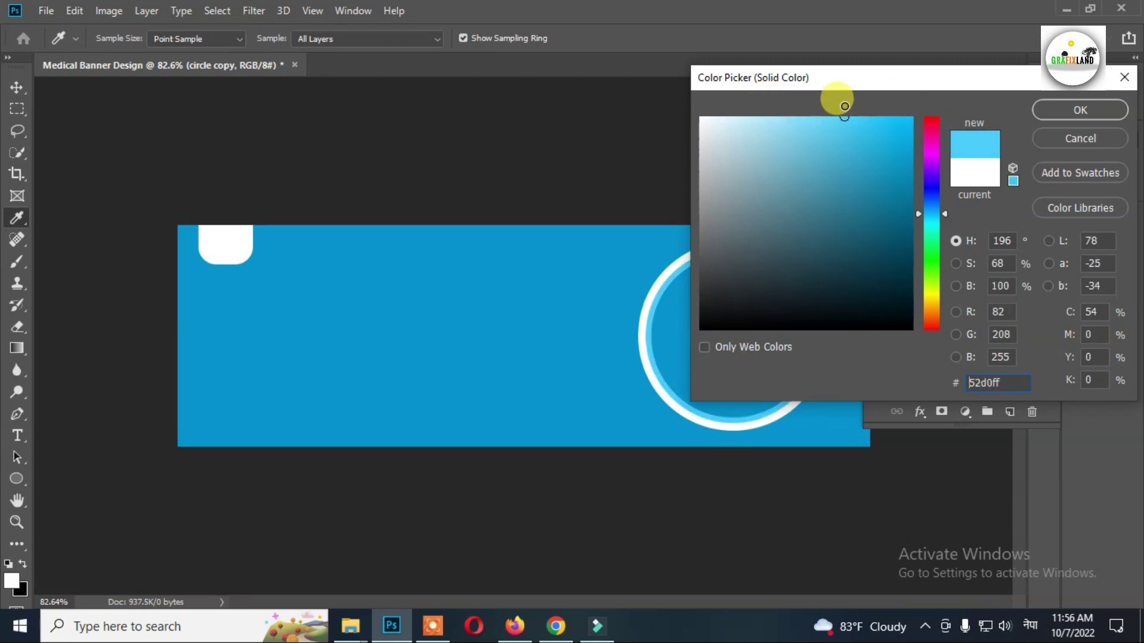
click(1099, 106)
click(1021, 132)
- Draw a tall rectangle about 113 by 346 px over the right part of the ring, beneath the innermost circle
scroll(927, 352, up, 5)
scroll(930, 357, up, 3)
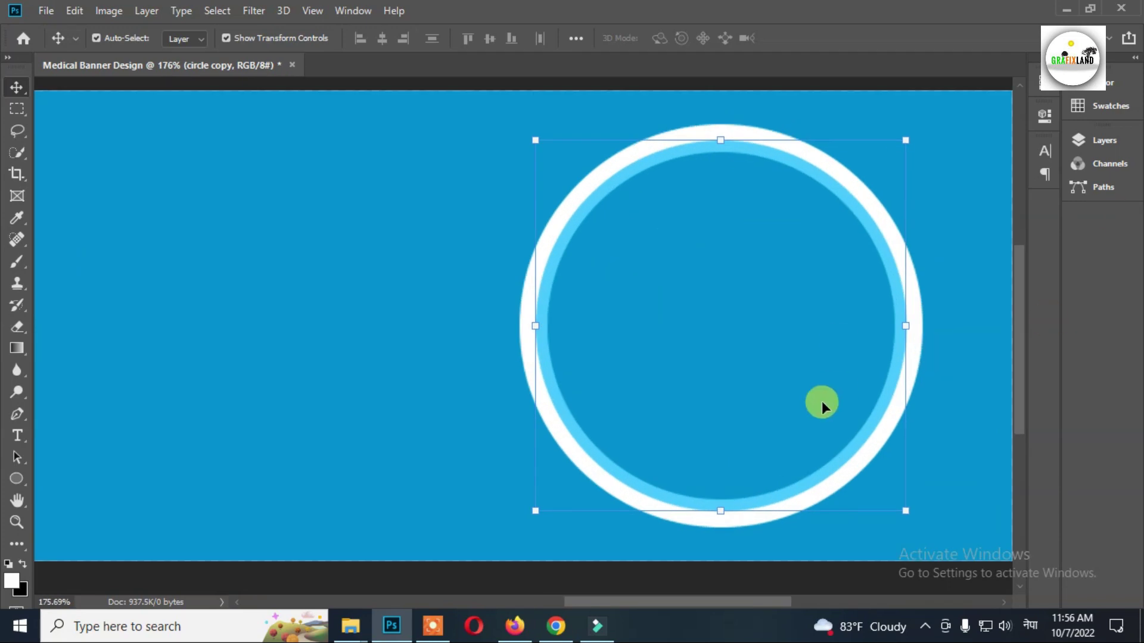
click(17, 478)
mouse_move(807, 93)
mouse_down()
mouse_move(927, 596)
mouse_move(963, 467)
mouse_move(973, 475)
mouse_up()
click(996, 109)
scroll(899, 234, down, 6)
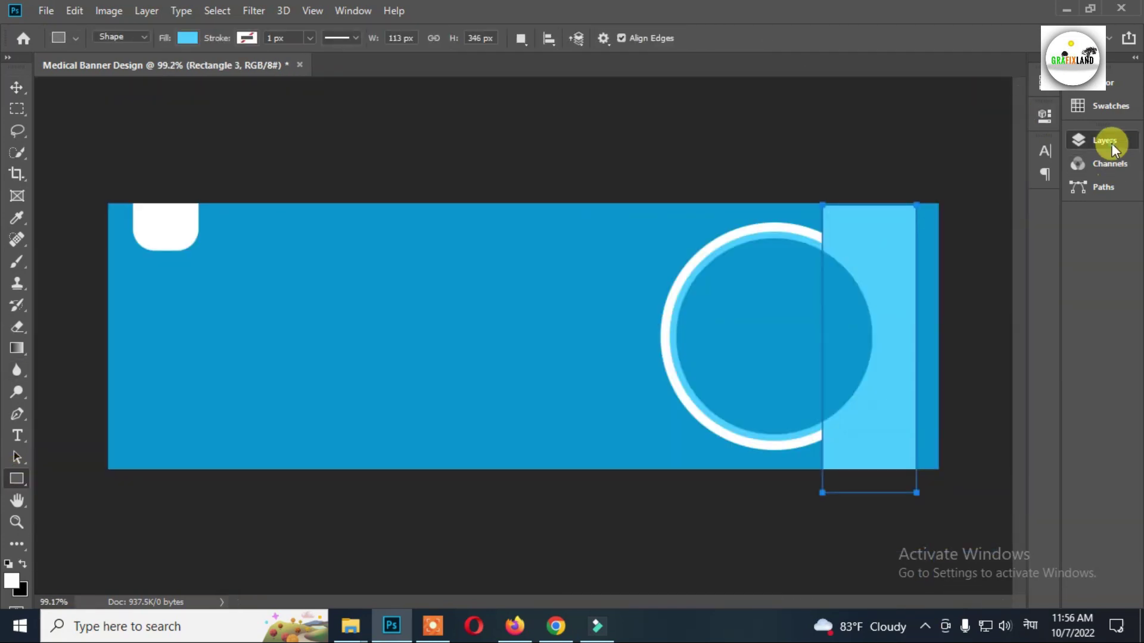
- Change the fill of the tall rectangle over the ring to cyan 03d8ff
click(1102, 142)
double_click(901, 249)
click(758, 178)
drag(878, 83, 235, 195)
drag(182, 298, 200, 314)
drag(260, 341, 260, 334)
drag(221, 274, 239, 232)
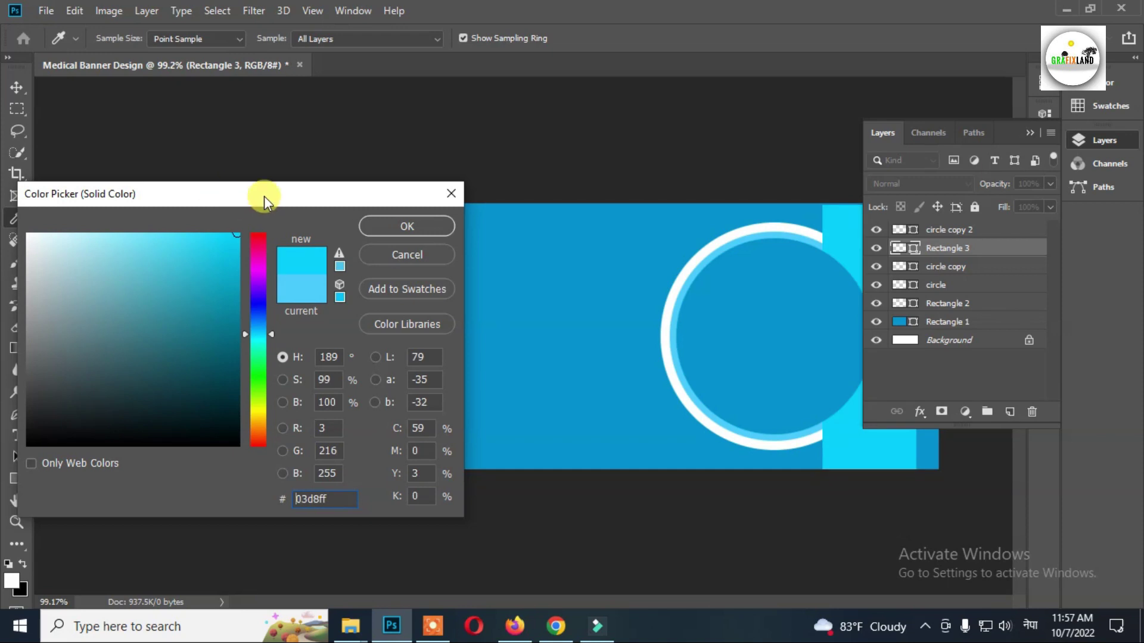
click(407, 226)
click(1032, 134)
- Rotate the tall rectangle about 45 degrees and position it across the lower-right part of the ring
key(v)
key(ctrl+t)
drag(983, 212, 969, 299)
drag(916, 290, 916, 294)
key(Return)
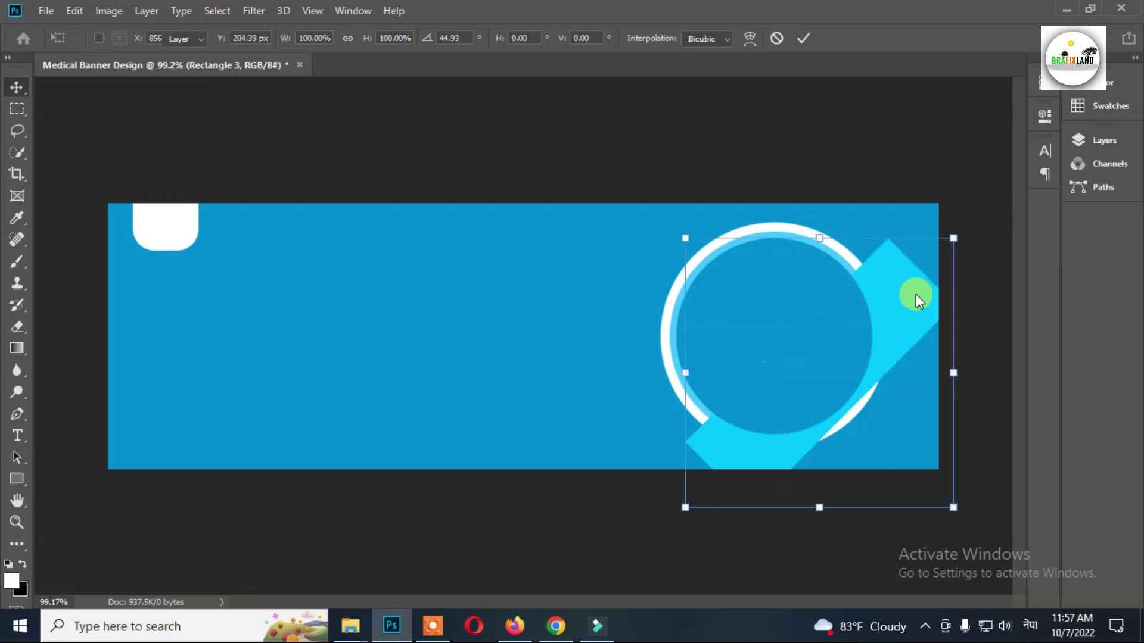
- Clip the rotated rectangle to the middle circle and fill it with dark teal 036273
click(1103, 140)
alt+click(980, 249)
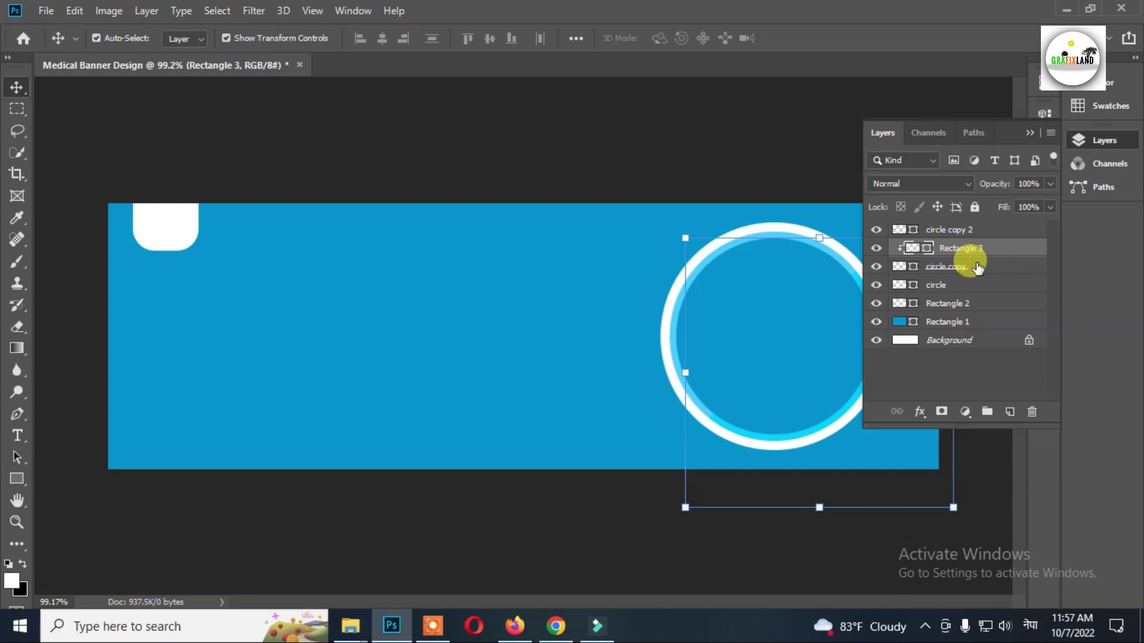
double_click(912, 250)
click(229, 358)
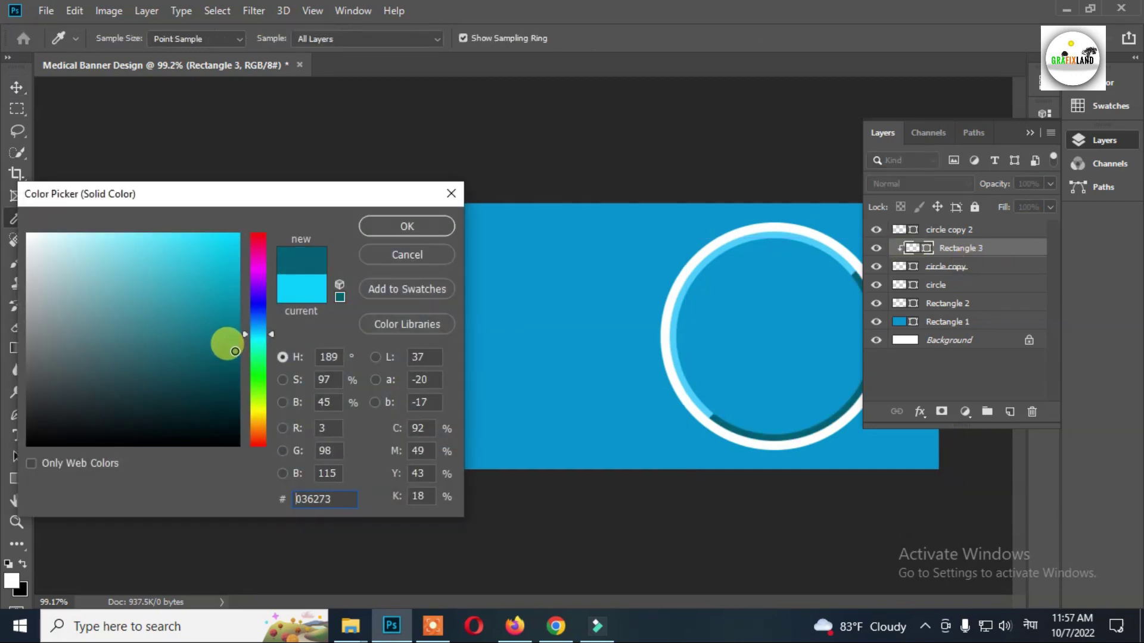
click(407, 225)
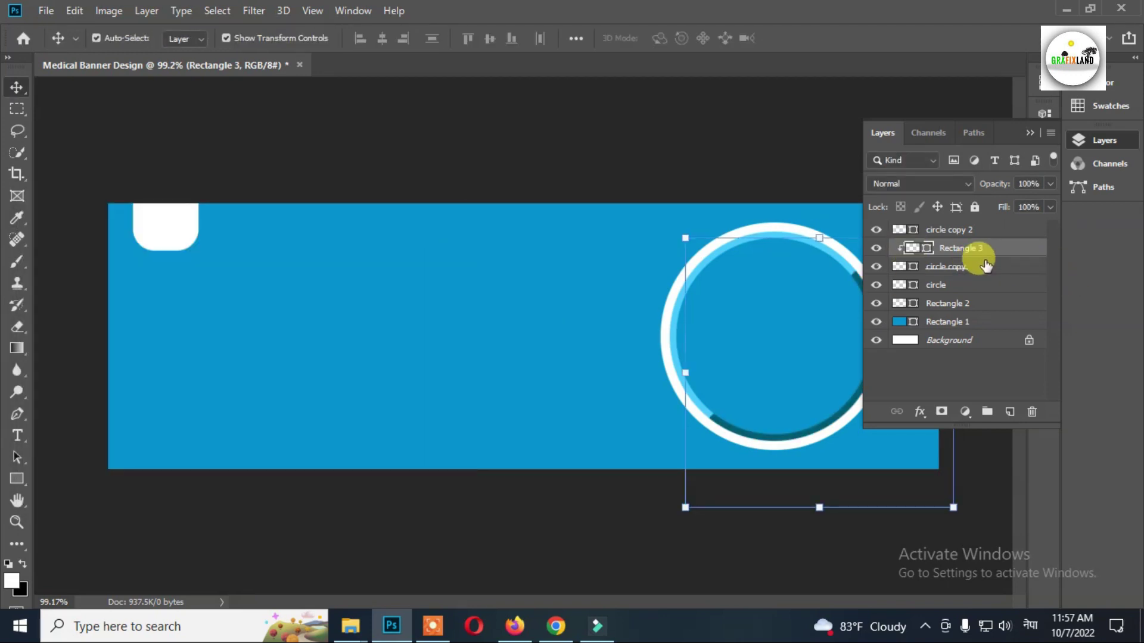
- Place a duplicate of the dark teal rectangle over the ring's upper-left part, clipped to the outer white circle
key(ctrl+j)
drag(953, 248, 960, 300)
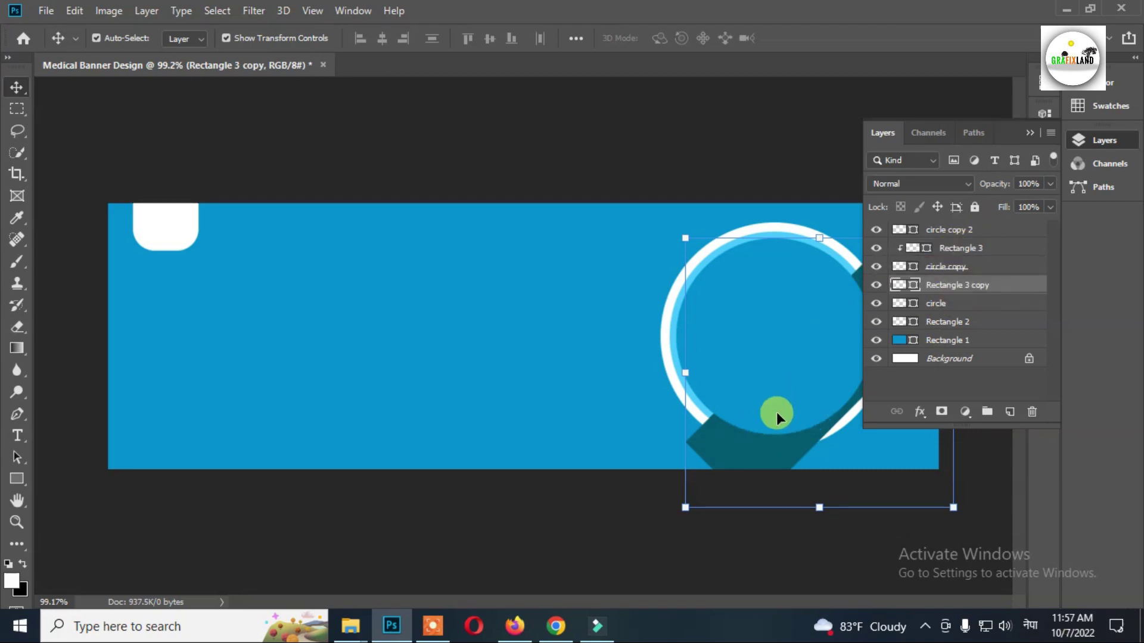
alt+click(975, 289)
click(1034, 131)
drag(876, 344, 720, 235)
- Change the fill of the rectangle copy clipped to the outer circle to a pale blue
click(1104, 140)
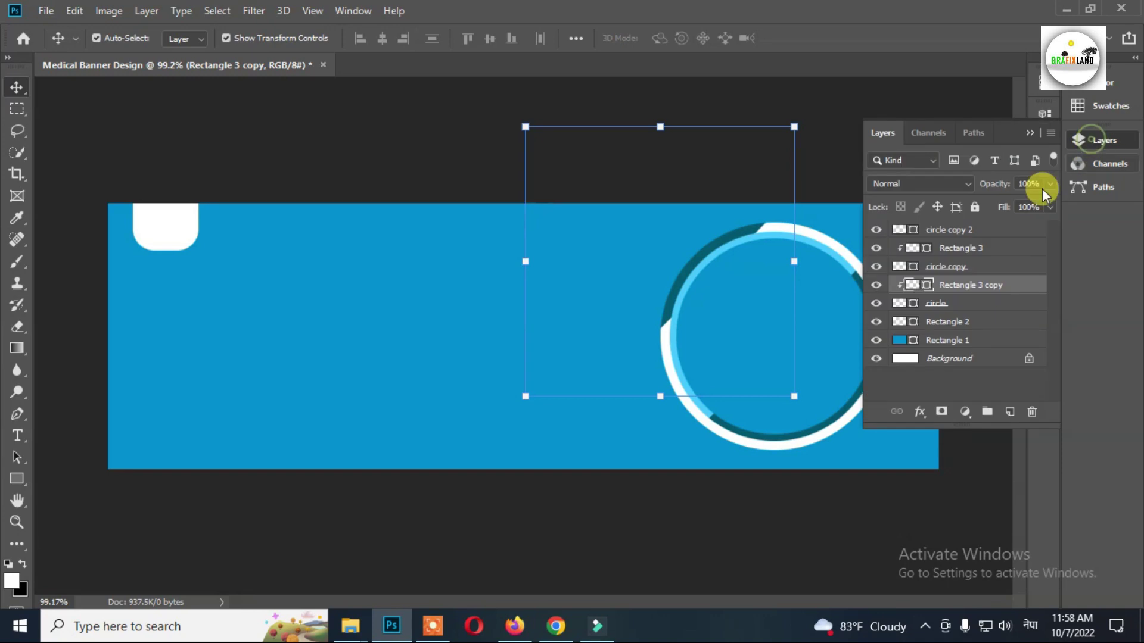
double_click(912, 285)
mouse_move(232, 305)
mouse_down()
mouse_move(229, 346)
mouse_move(262, 320)
mouse_up()
drag(211, 308, 214, 296)
drag(264, 317, 266, 328)
mouse_move(210, 295)
mouse_down()
mouse_move(93, 230)
mouse_move(124, 245)
mouse_up()
click(407, 231)
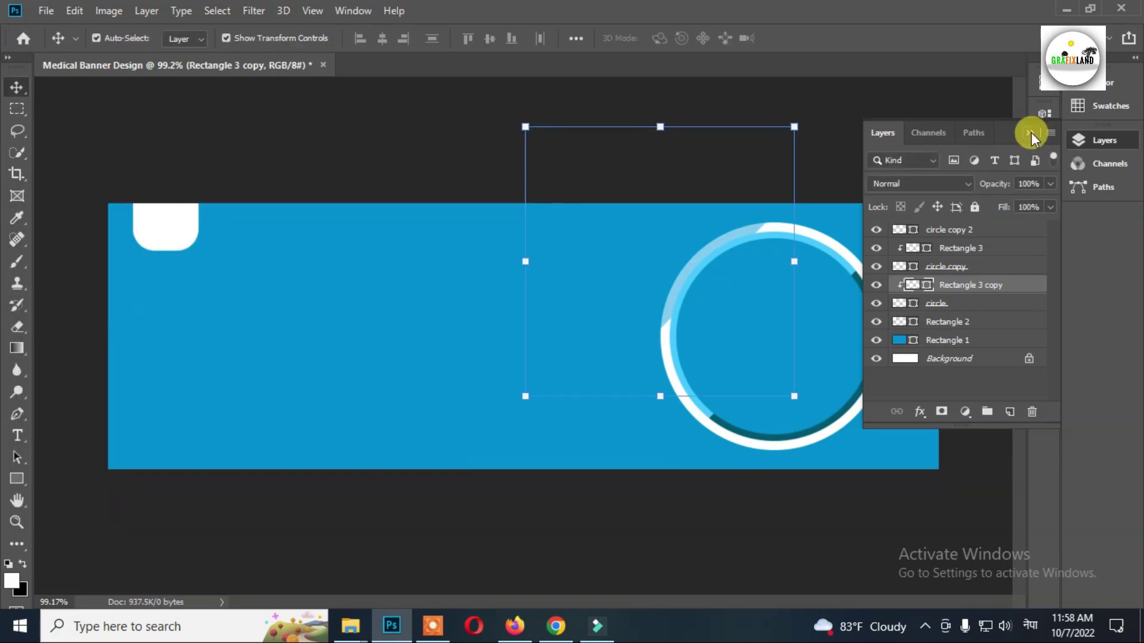
click(901, 145)
- Place the portrait of the woman in teal scrubs from the Downloads folder above the innermost circle
click(792, 339)
click(357, 630)
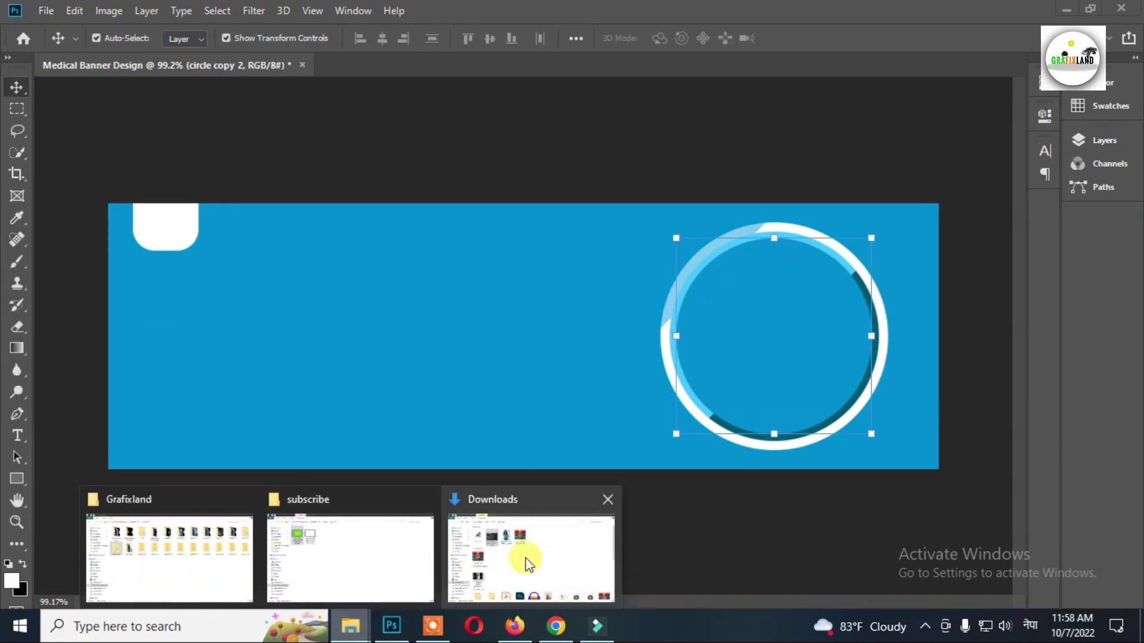
click(511, 562)
drag(401, 167, 805, 320)
drag(567, 288, 821, 282)
- Clip the portrait to the innermost circle and move it so the woman sits inside the ring
click(1104, 142)
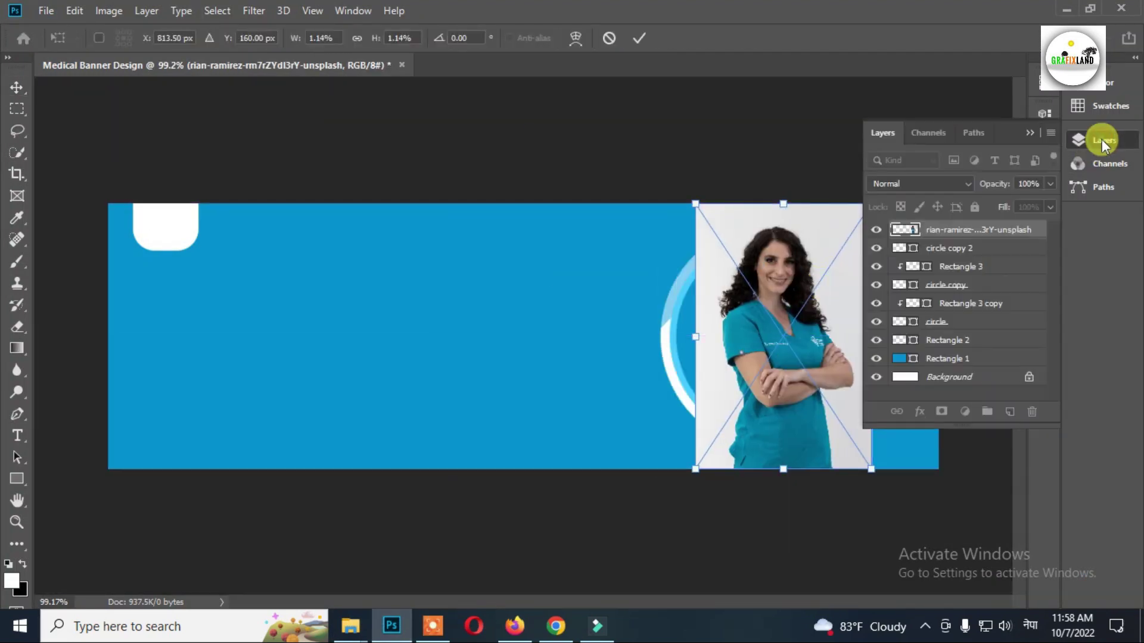
click(960, 253)
click(973, 233)
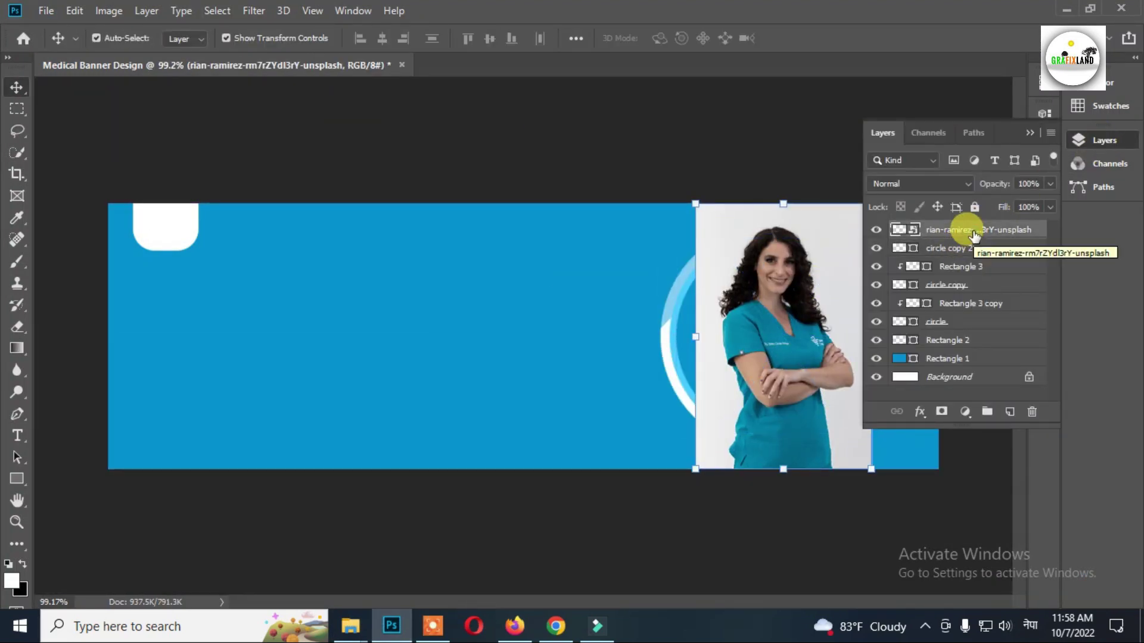
alt+click(985, 237)
drag(833, 298, 814, 324)
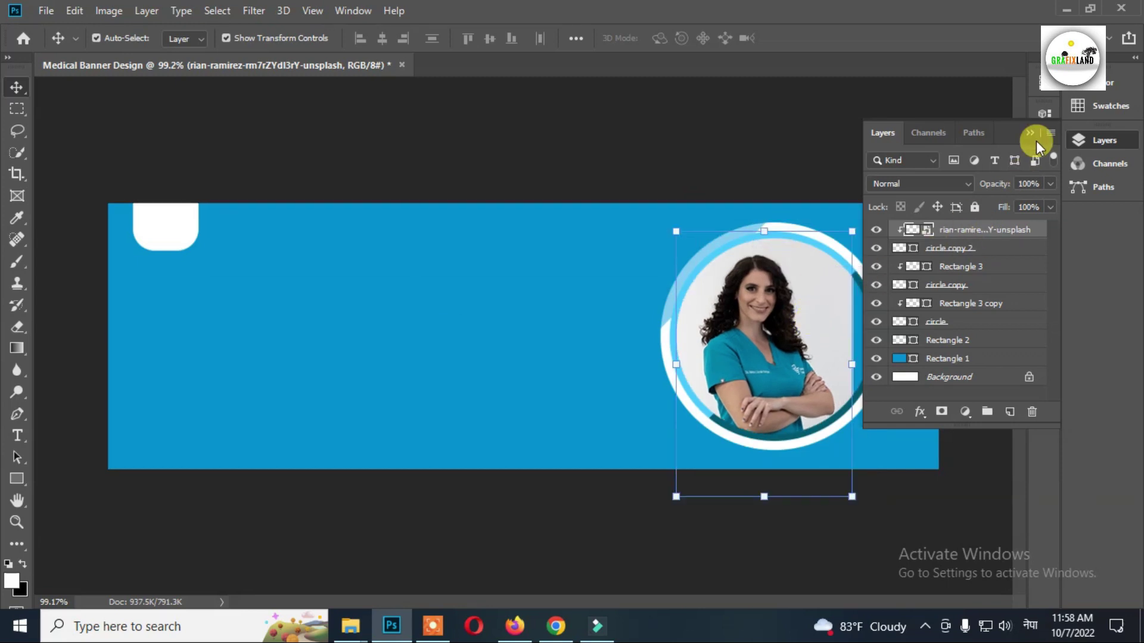
- Enlarge the clipped portrait to fill the innermost circle and reposition it within the ring
click(1030, 134)
drag(852, 231, 891, 189)
key(Return)
key(ctrl+z)
drag(861, 296, 857, 328)
key(Return)
click(1104, 141)
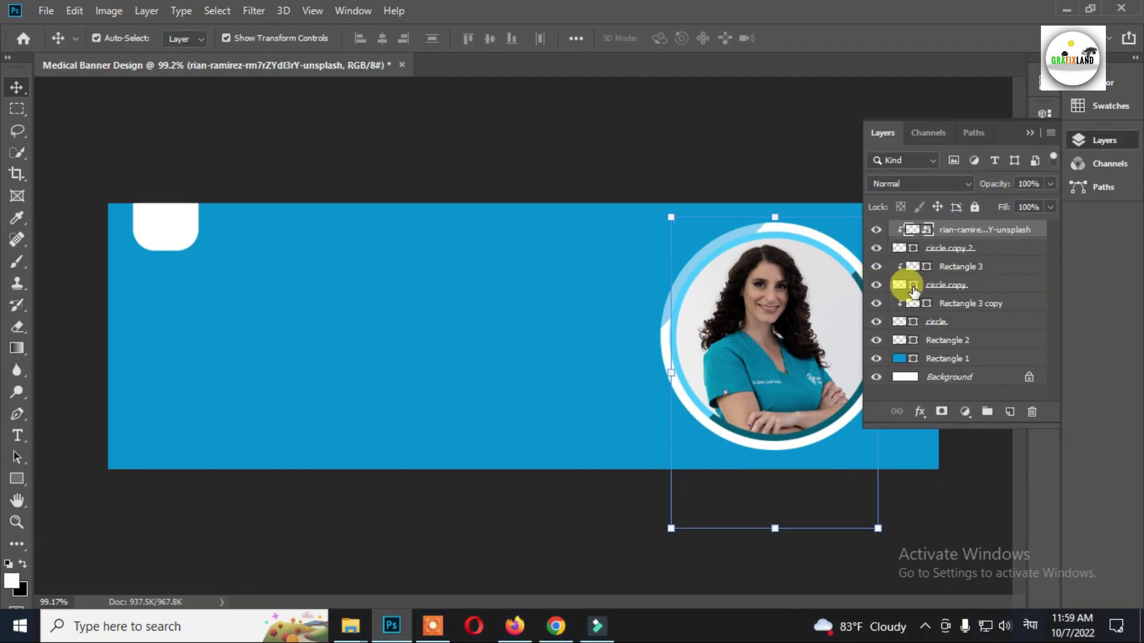
- Recolour the rectangle clipped to the middle circle with a teal sampled from the woman's scrubs
click(937, 266)
double_click(913, 266)
click(759, 379)
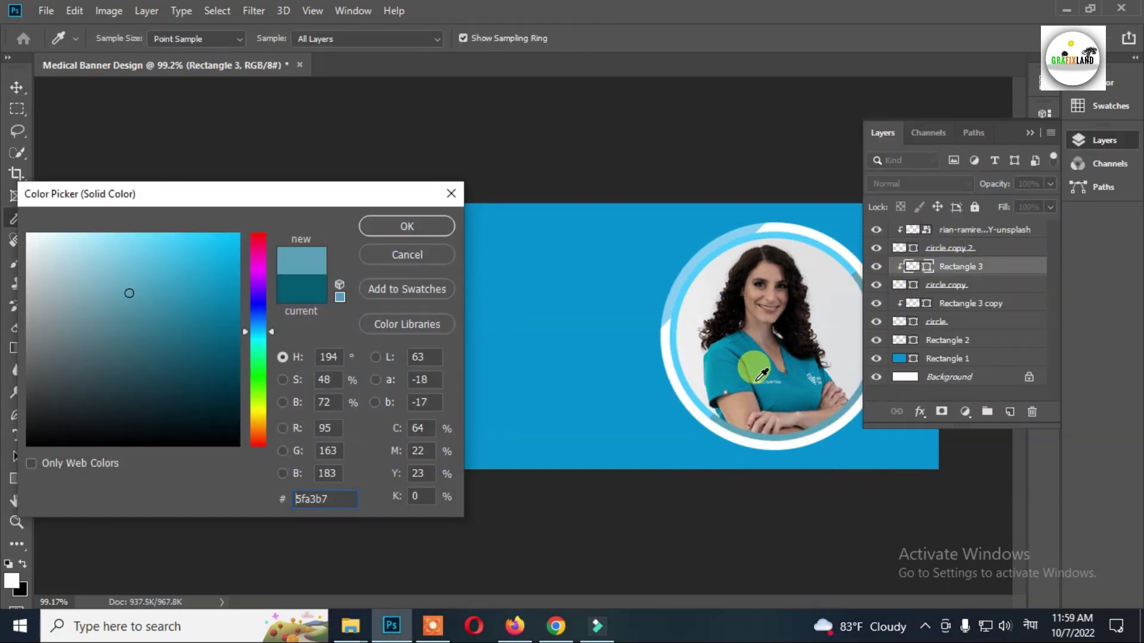
drag(757, 374, 784, 388)
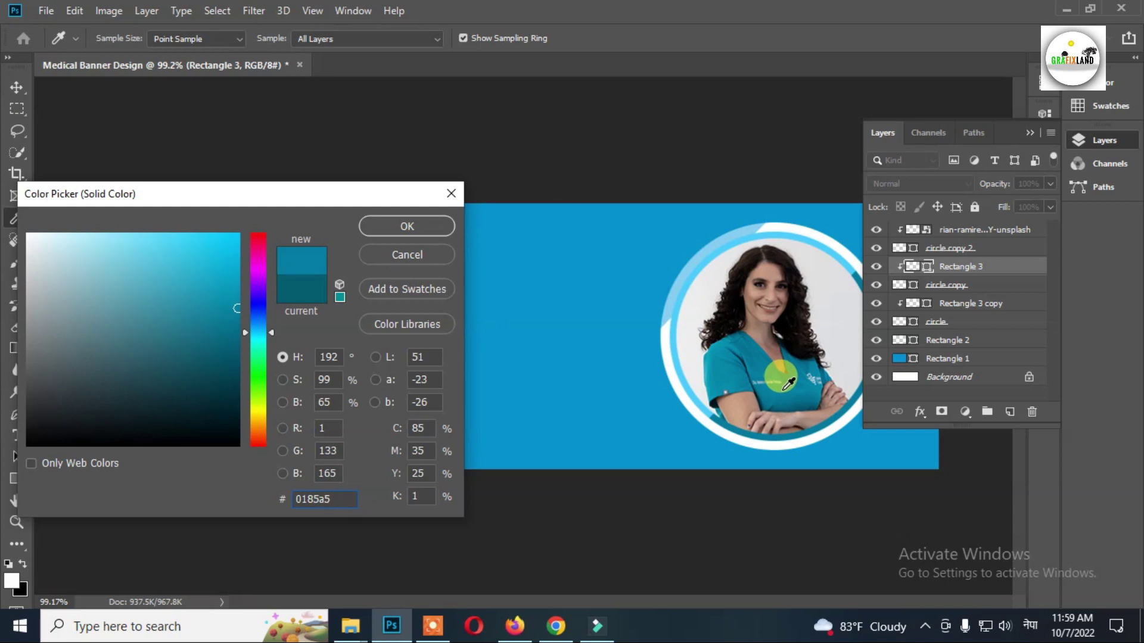
click(429, 226)
click(1031, 133)
click(871, 148)
- Change the fill of the banner's background rectangle to teal 017e9b, sampled from the woman's scrubs
click(924, 230)
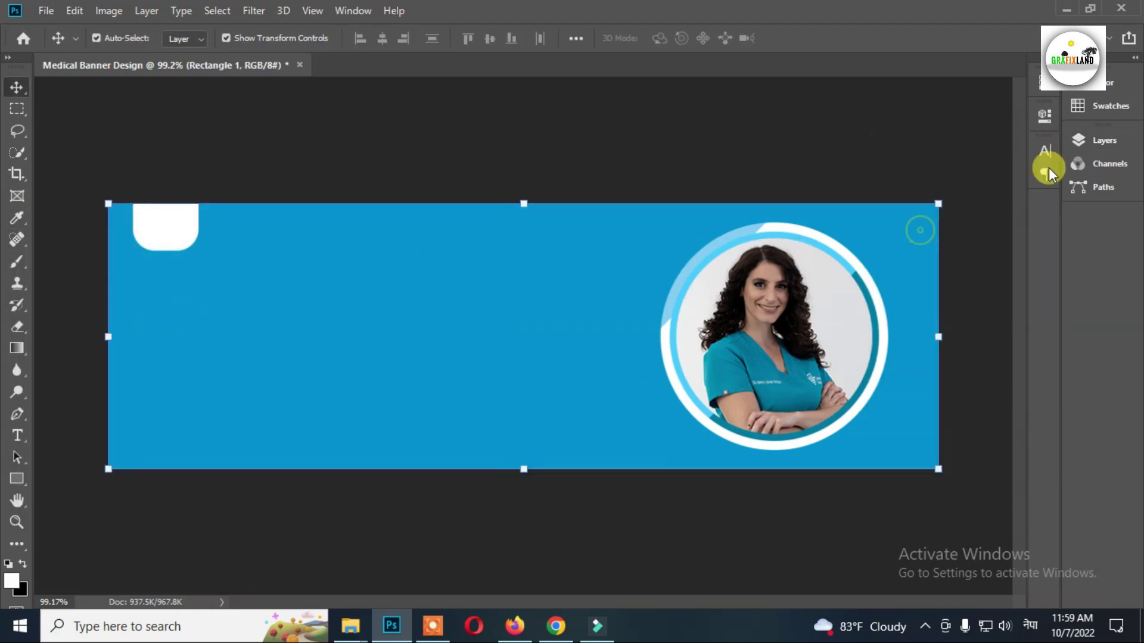
click(1104, 140)
double_click(898, 358)
click(759, 355)
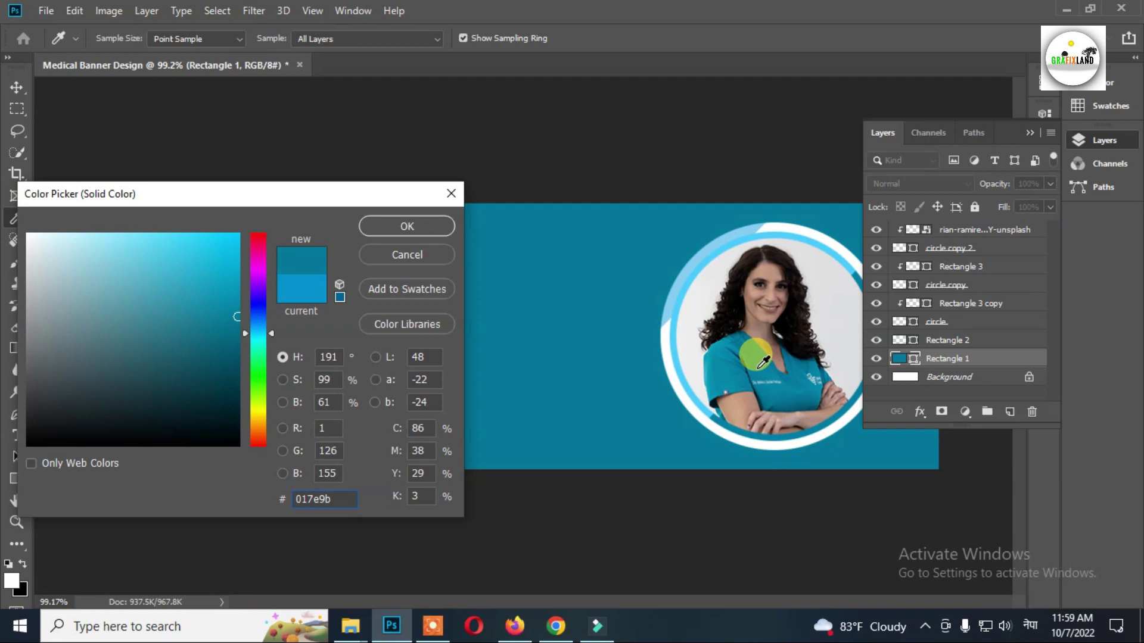
click(380, 239)
click(1026, 131)
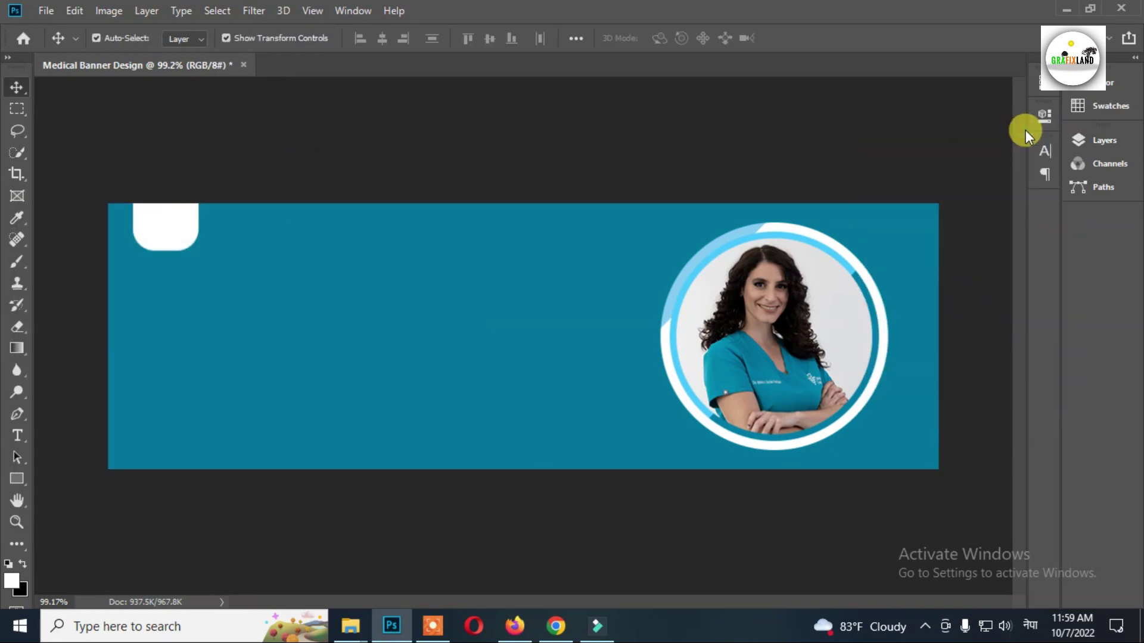
- Recolour the outer ring's pale blue segment with a dark teal sampled from the scrubs and shift the inner ring's teal rectangle slightly down
click(752, 235)
click(1104, 140)
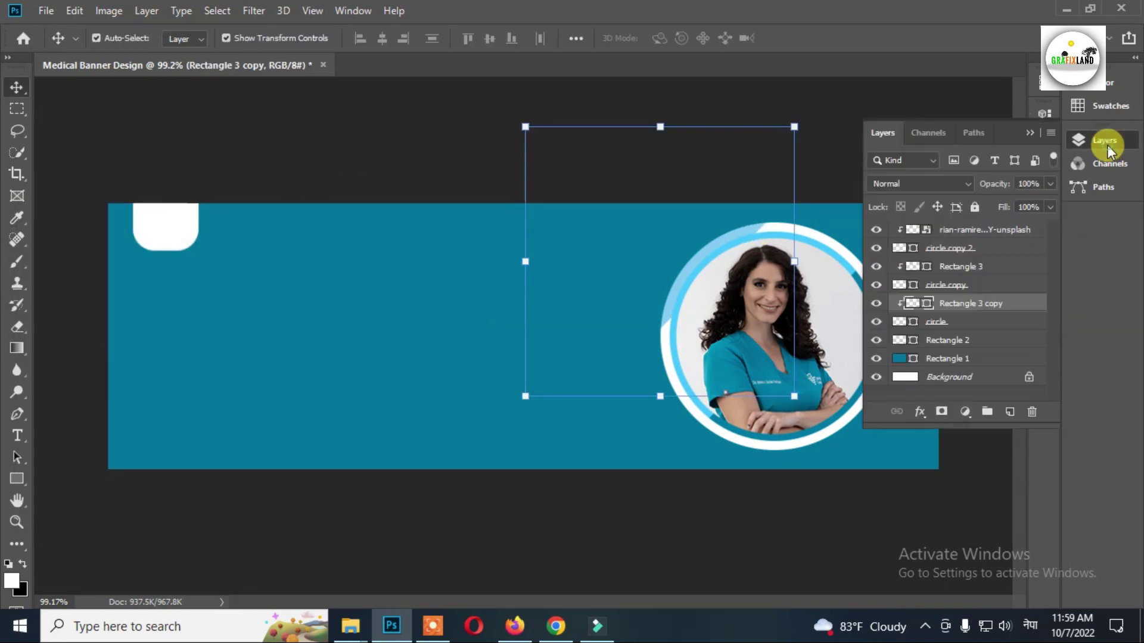
double_click(907, 304)
click(600, 201)
double_click(912, 303)
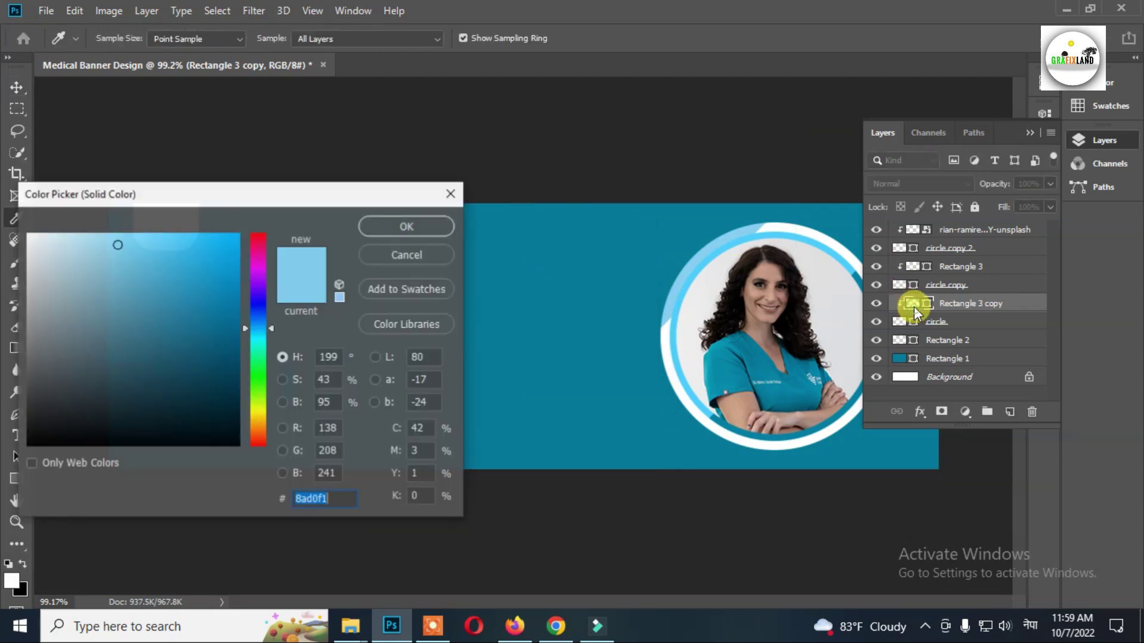
click(809, 405)
click(803, 411)
click(813, 410)
click(808, 410)
click(393, 230)
click(429, 114)
click(1029, 132)
drag(867, 374, 873, 413)
click(799, 159)
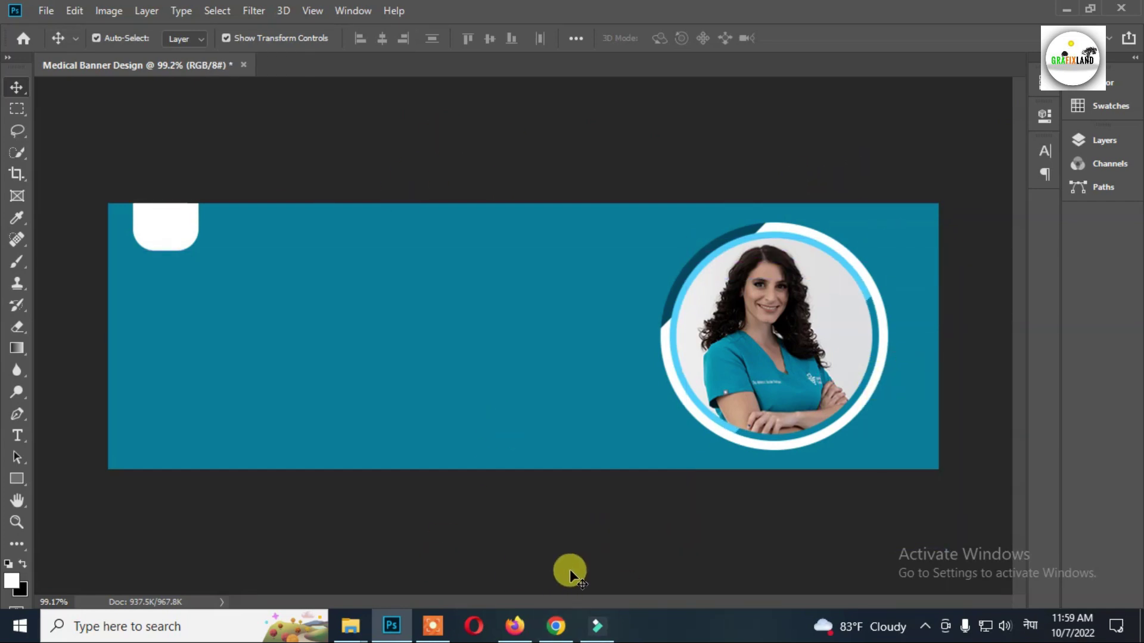
- Draw a rectangle of about 232 by 30 px in the lower left area of the banner
click(16, 479)
click(94, 477)
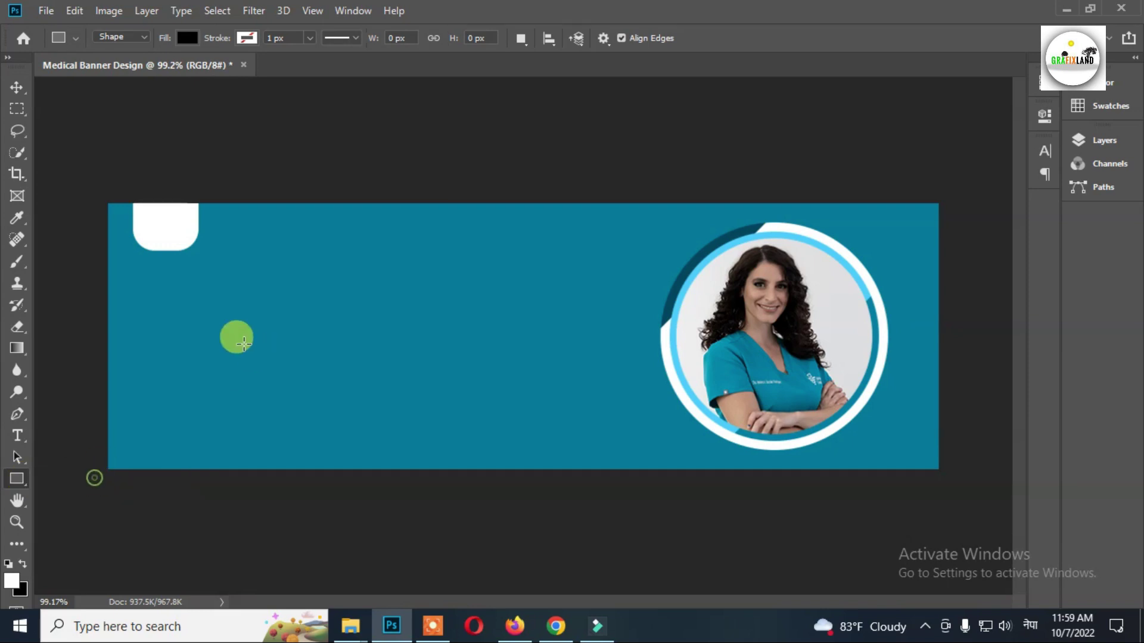
drag(204, 372, 397, 396)
- Try a pale blue 8ce0ff fill and the background teal on the new rectangle
click(815, 213)
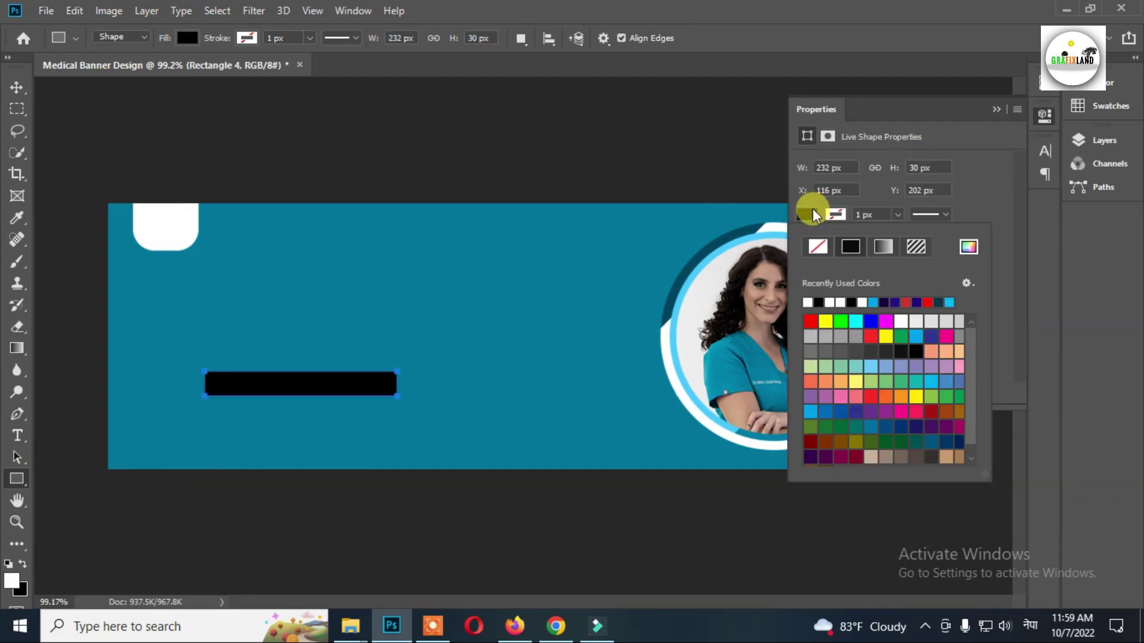
click(969, 247)
click(738, 229)
drag(238, 234, 123, 220)
click(384, 225)
scroll(224, 365, up, 3)
click(814, 221)
click(812, 216)
click(969, 247)
click(244, 113)
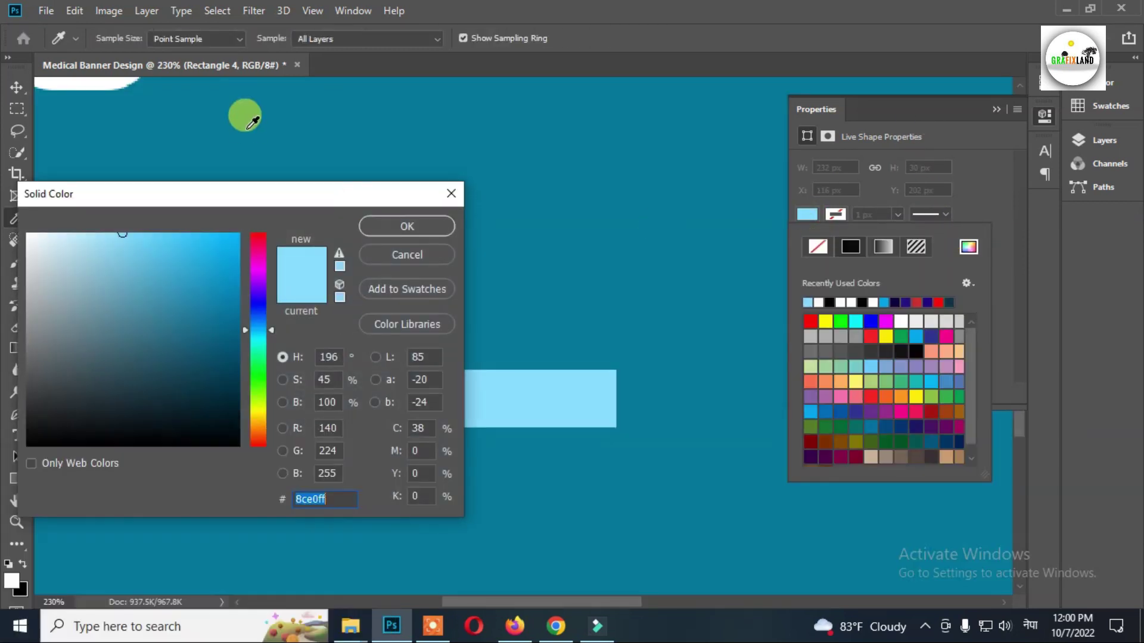
click(417, 230)
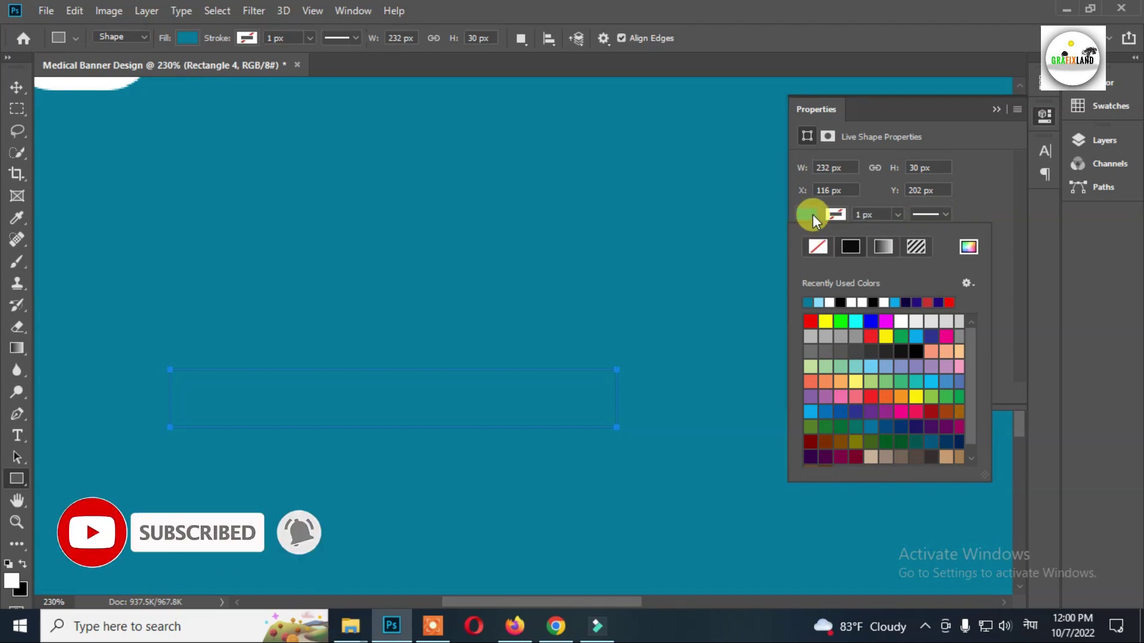
- Fill the new rectangle with the tab's white and skew it about 21.5° into a parallelogram leaning right
click(966, 244)
click(95, 83)
click(381, 222)
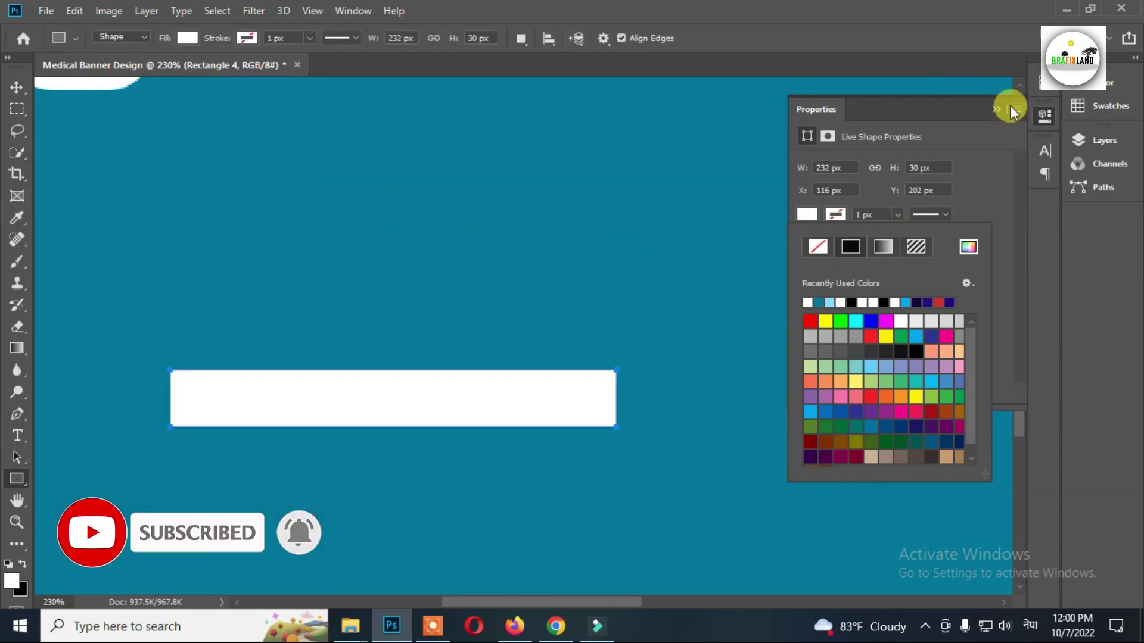
key(ctrl+t)
drag(623, 371, 681, 368)
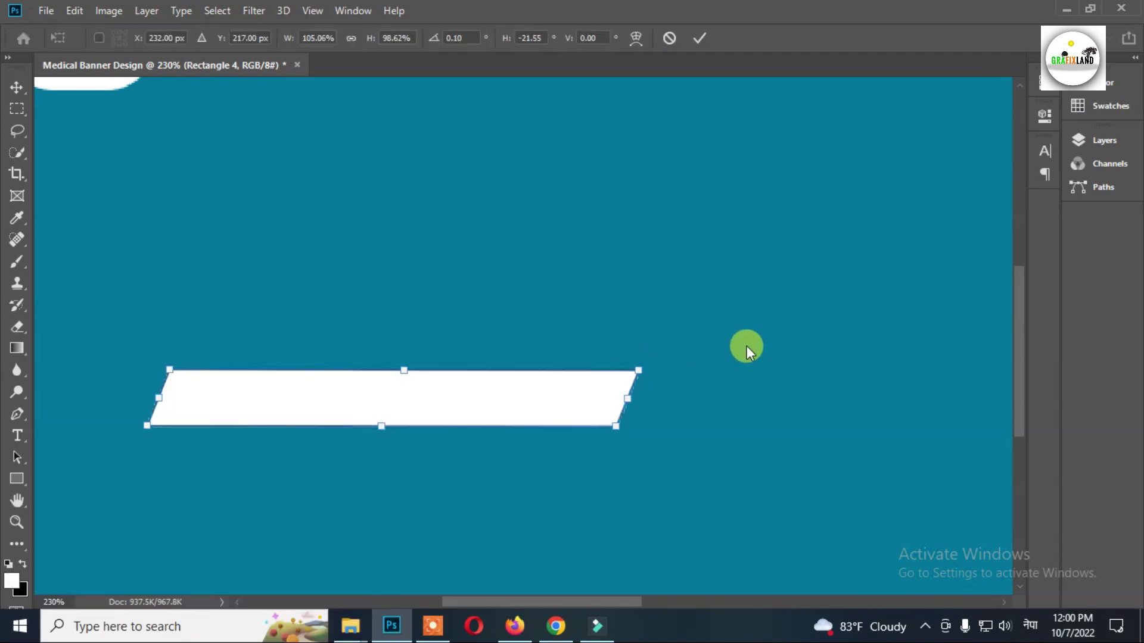
key(u)
key(Return)
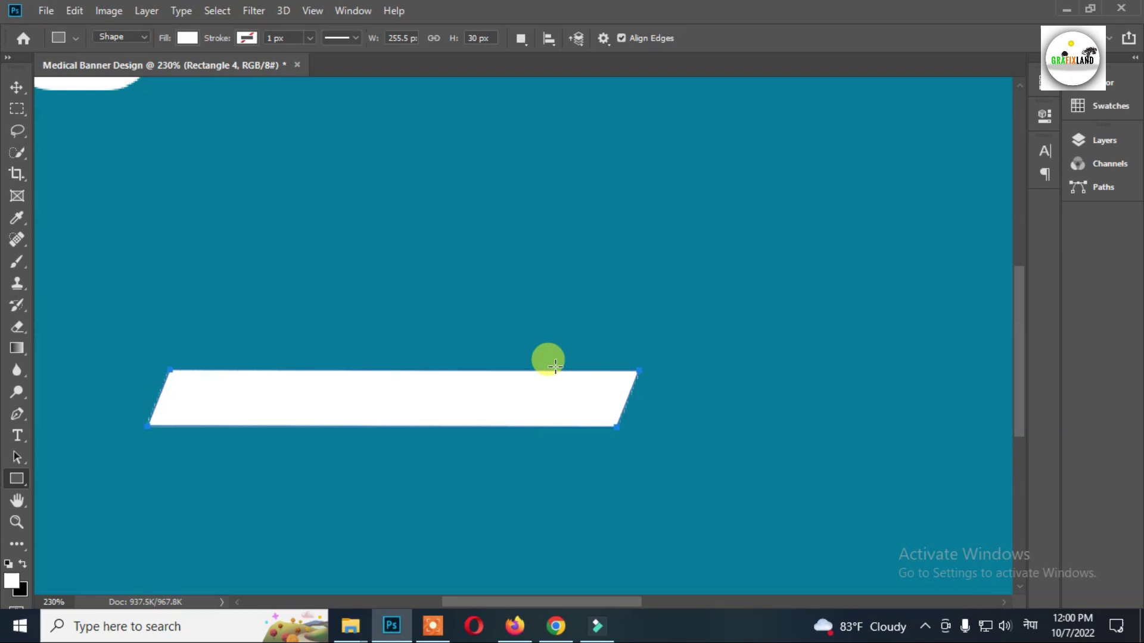
- Duplicate the white parallelogram and narrow the copy to a short segment at its right end
key(ctrl+t)
drag(146, 400, 548, 414)
key(Return)
click(17, 87)
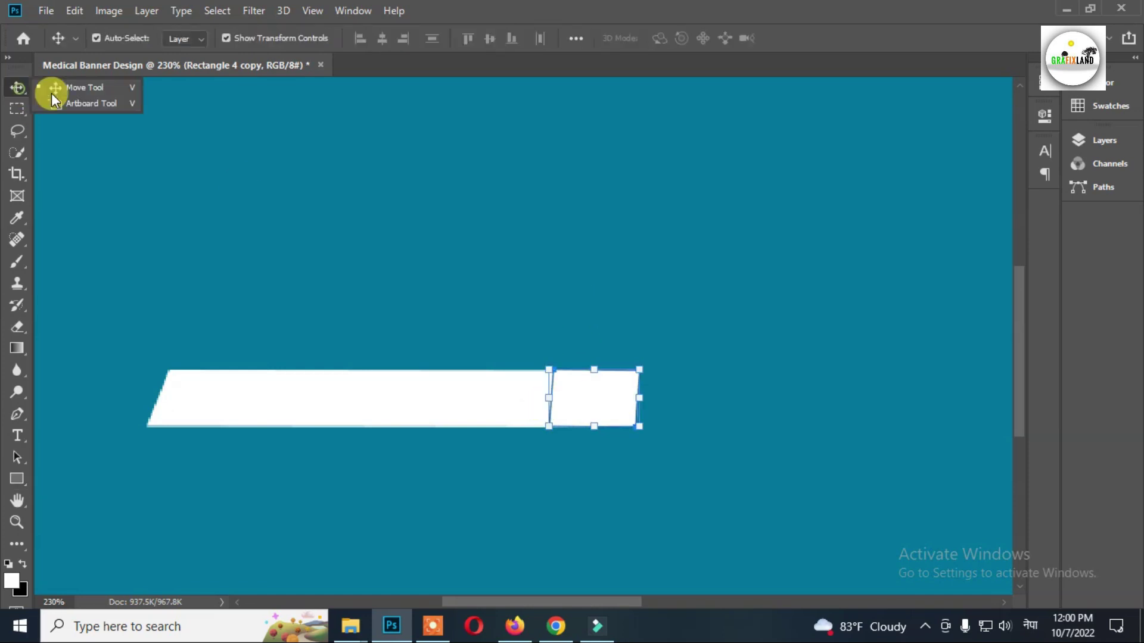
- Distort the right corners of the short copy so its right edge slants and extends past the long bar
click(644, 374)
drag(643, 373, 724, 370)
drag(639, 424, 621, 429)
key(Return)
click(765, 304)
click(709, 397)
- Fit the short parallelogram flush against the long bar's slanted end and match its top and bottom edges to the bar
scroll(693, 407, up, 6)
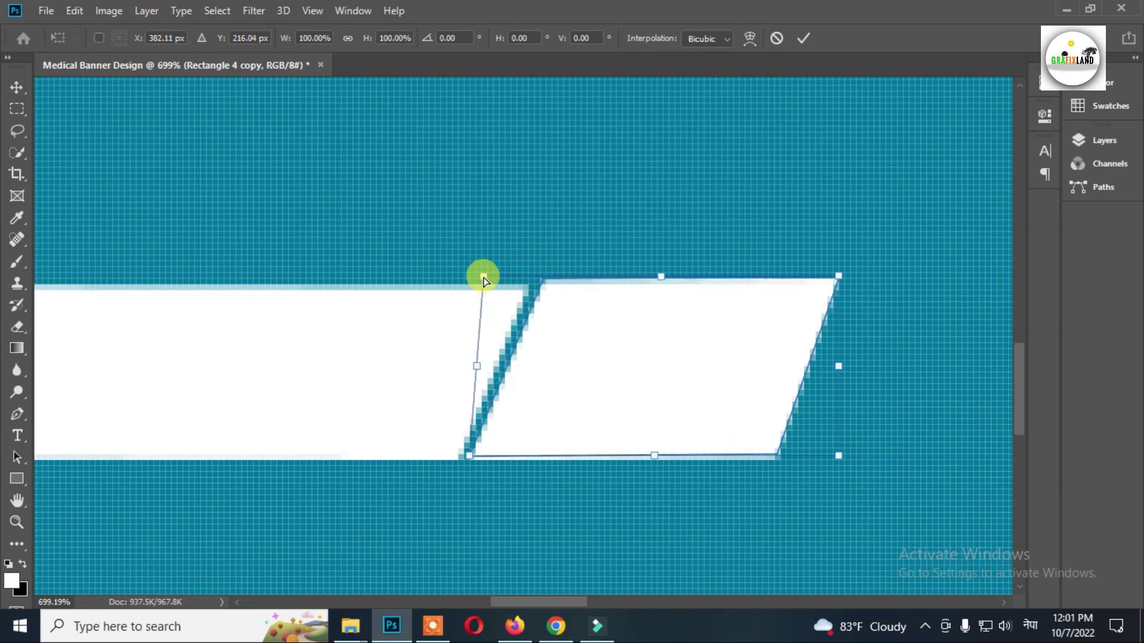
drag(484, 280, 470, 277)
key(Return)
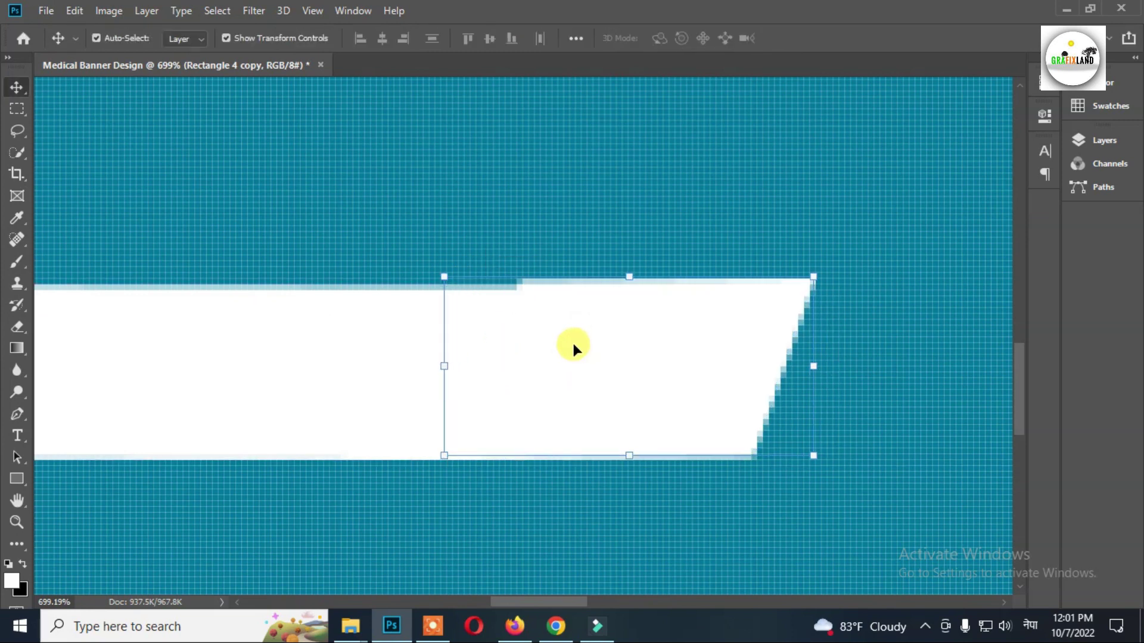
drag(629, 275, 629, 280)
drag(447, 454, 444, 458)
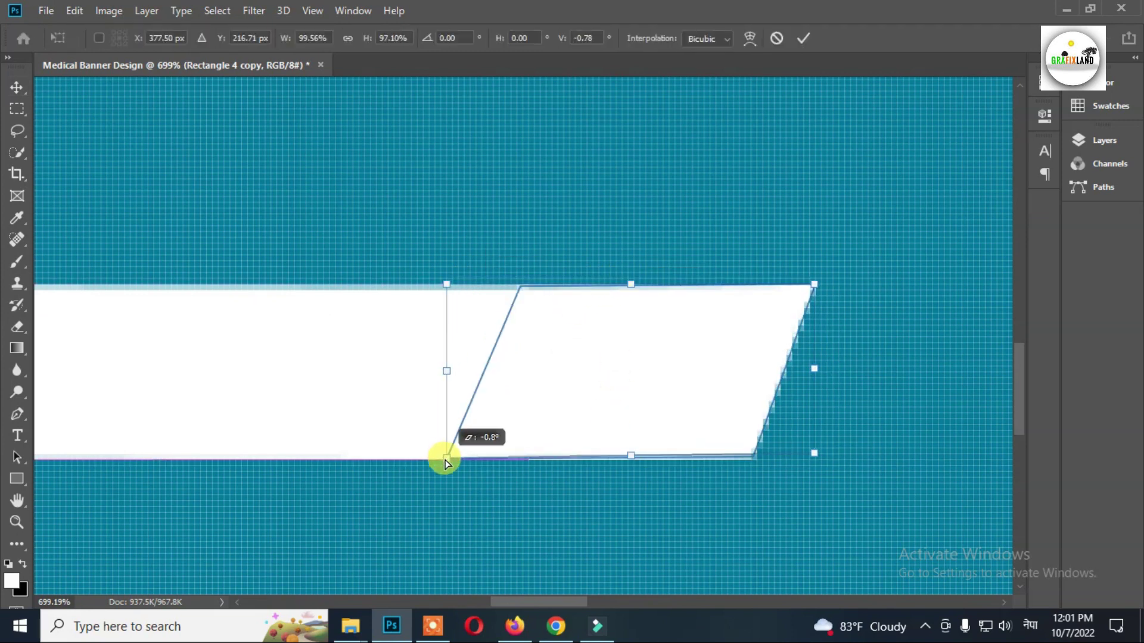
key(Return)
scroll(718, 352, down, 5)
- Fill the short parallelogram with background teal 017e9b and add a thin white inside stroke
click(1085, 140)
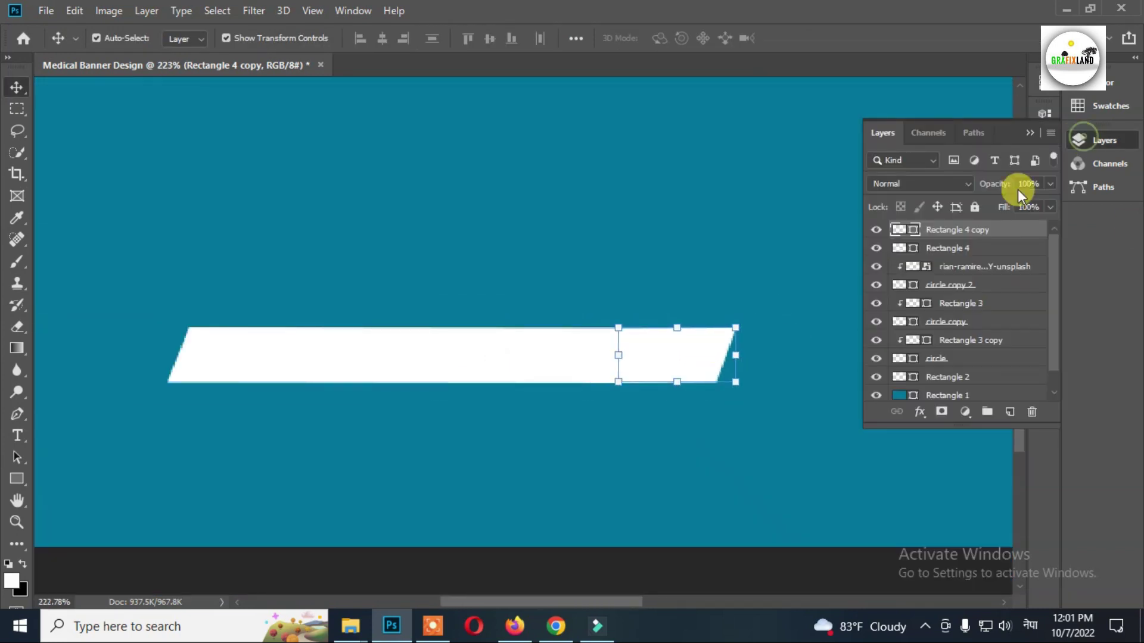
double_click(898, 230)
click(682, 277)
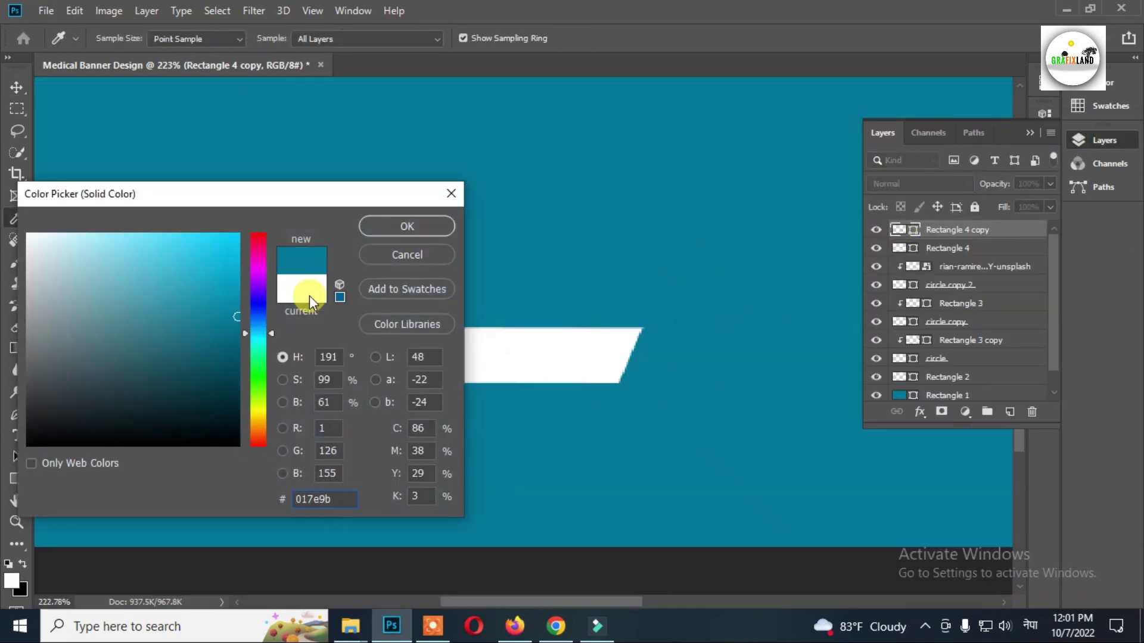
click(420, 228)
click(920, 412)
click(956, 474)
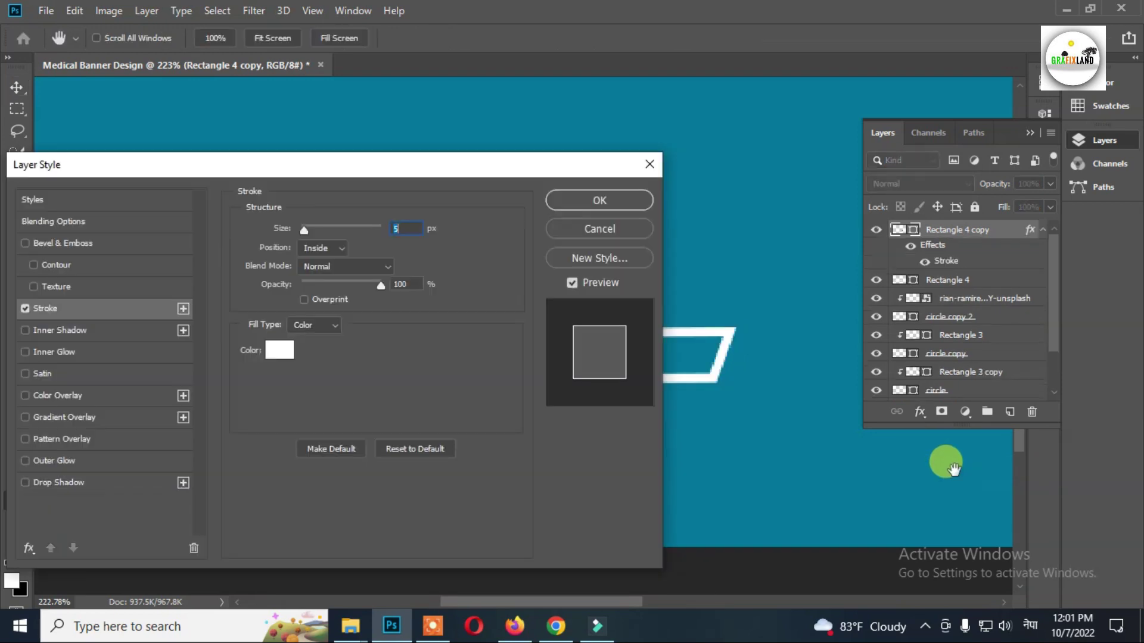
click(601, 199)
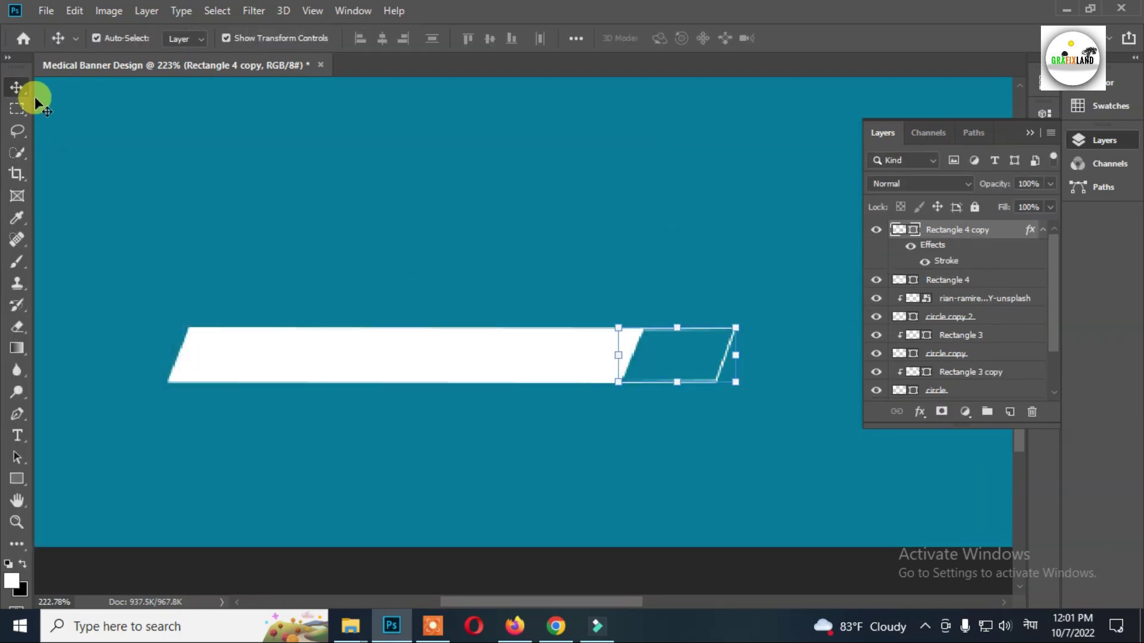
- Convert the long bar and the short parallelogram into one smart object and move it down and to the right
scroll(471, 212, down, 8)
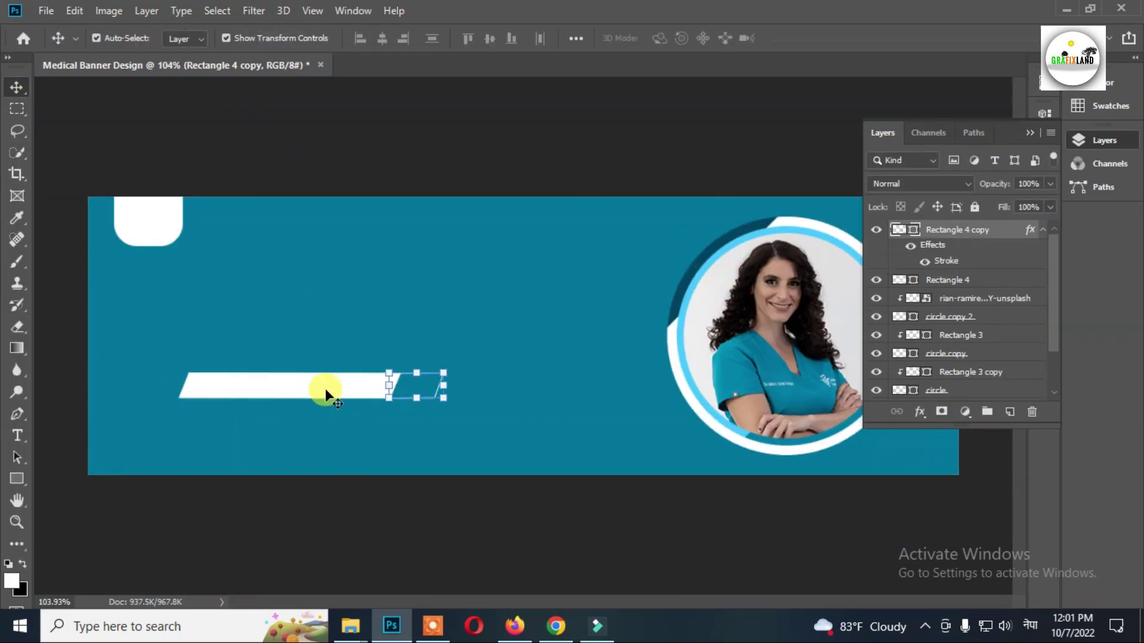
shift+click(930, 279)
right_click(982, 282)
click(833, 235)
drag(378, 391, 447, 423)
click(335, 157)
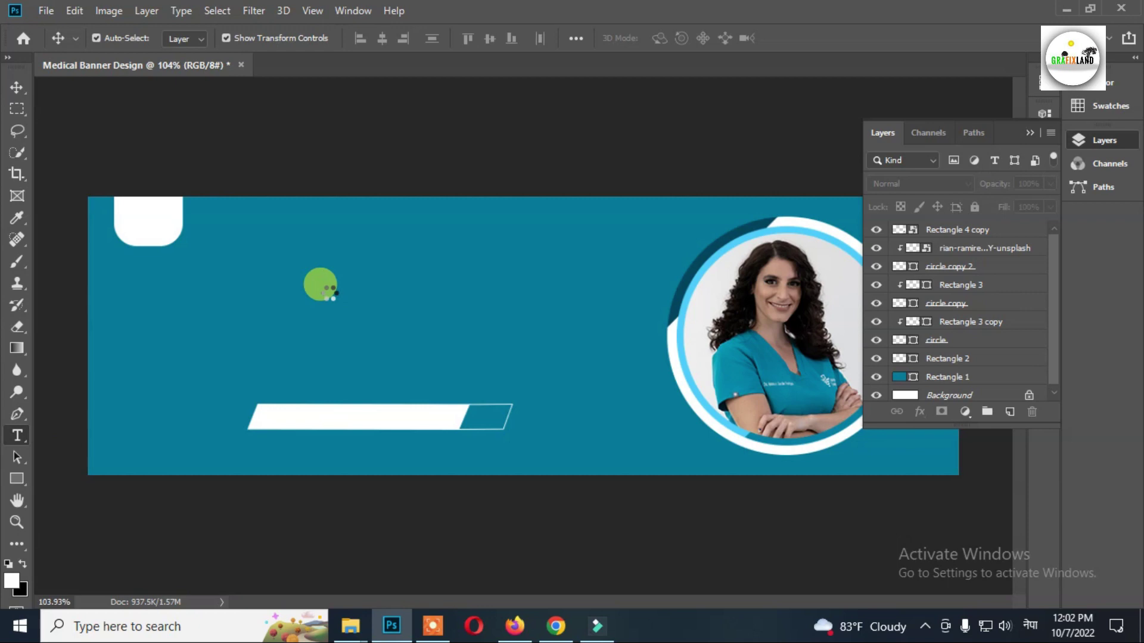
- Add the white title "MEDICAL NAME" in Roboto Black to the upper part of the banner
click(313, 271)
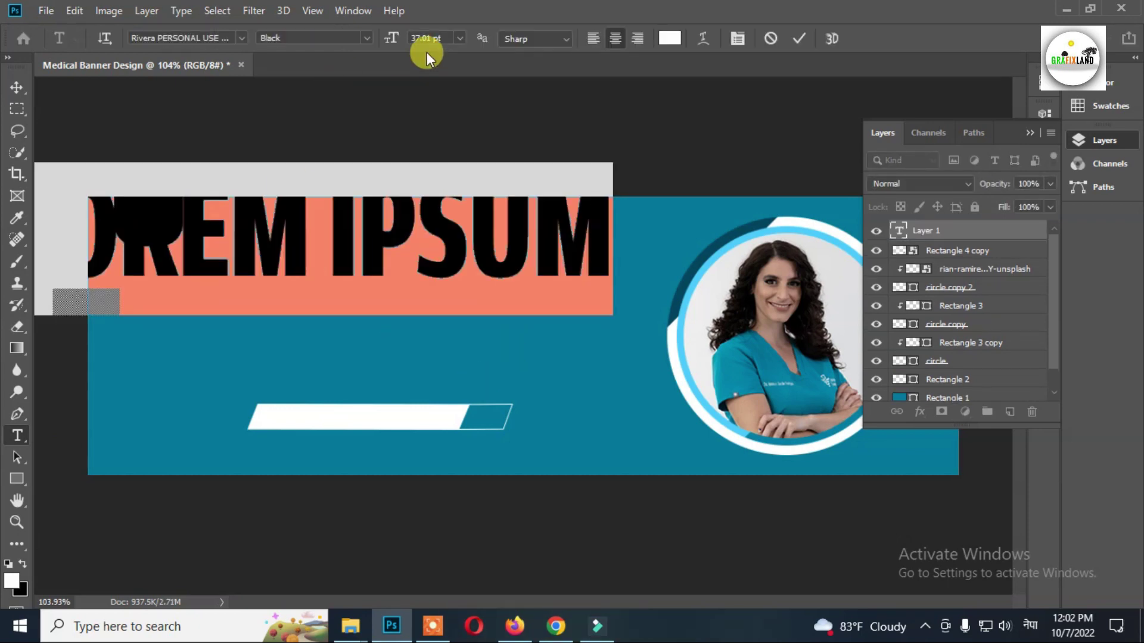
text(फम)
key(BackSpace)
key(BackSpace)
key(alt+shift)
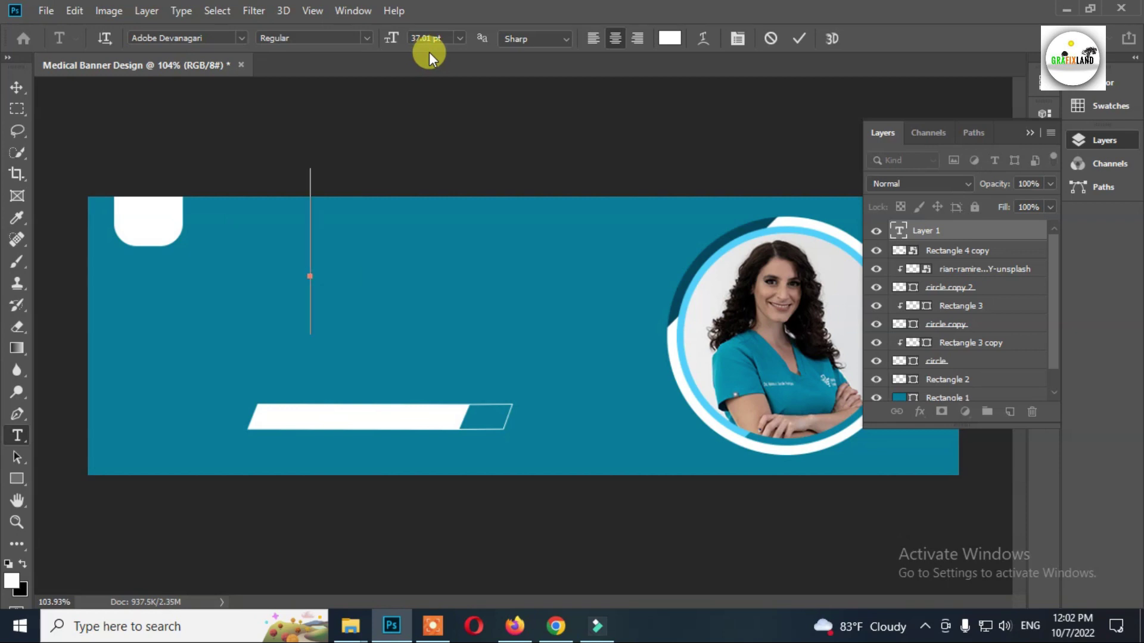
click(241, 38)
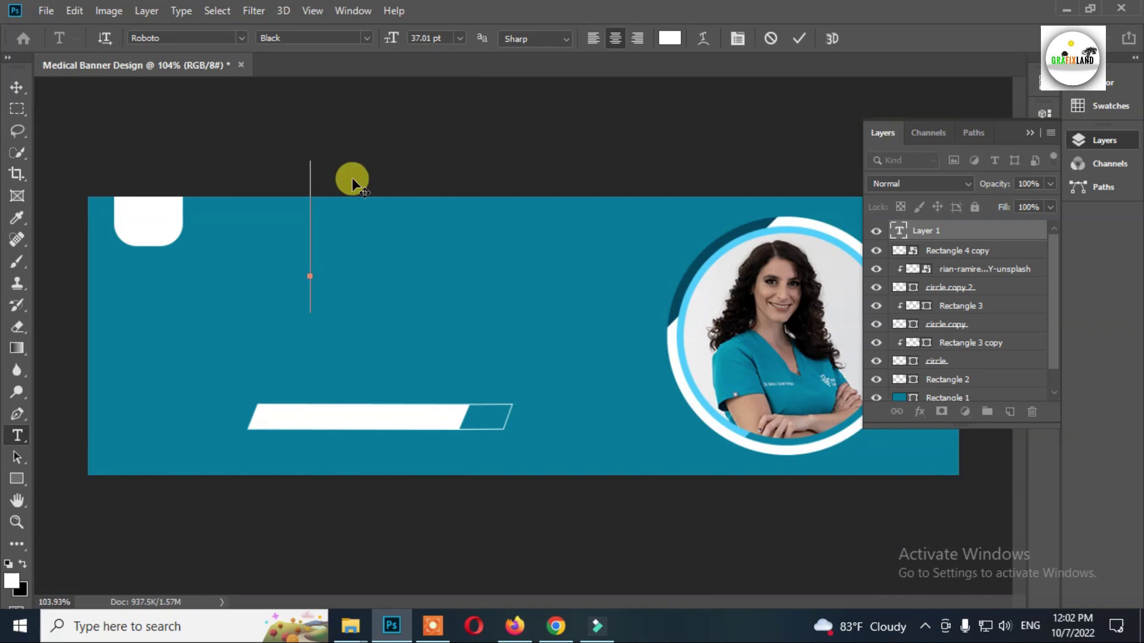
text(MEDICAL NAME)
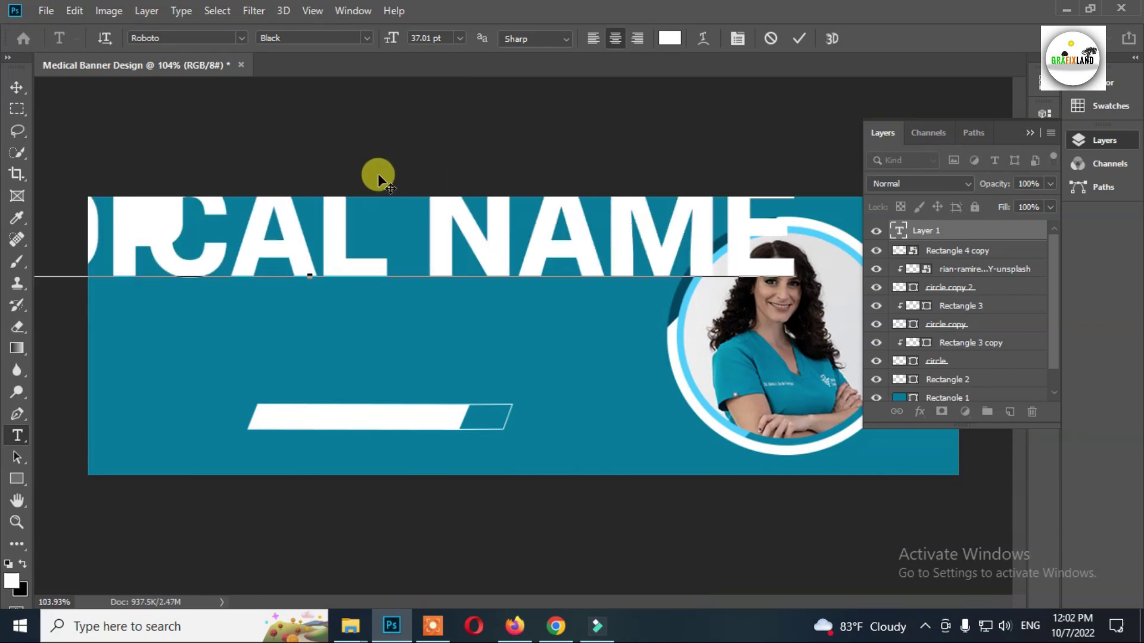
- Reduce the title's font size to 15.01 pt and position it to the left of the portrait
key(ctrl+a)
drag(392, 38, 377, 43)
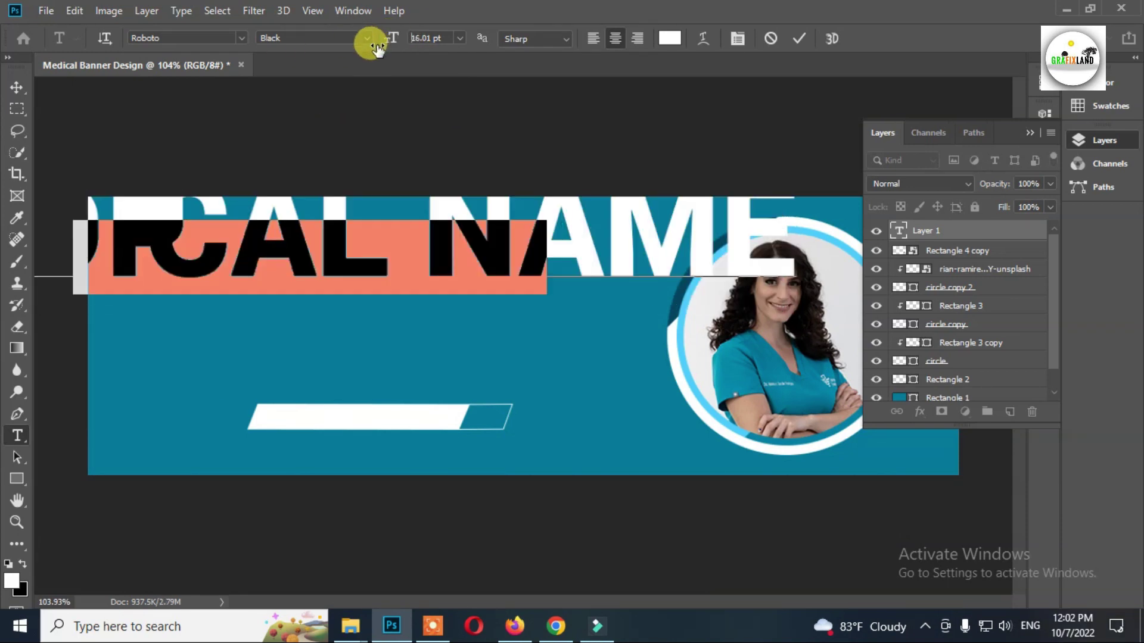
click(16, 87)
- Colour the word NAME in the title pale blue c0f3ff
double_click(470, 263)
drag(459, 262, 613, 248)
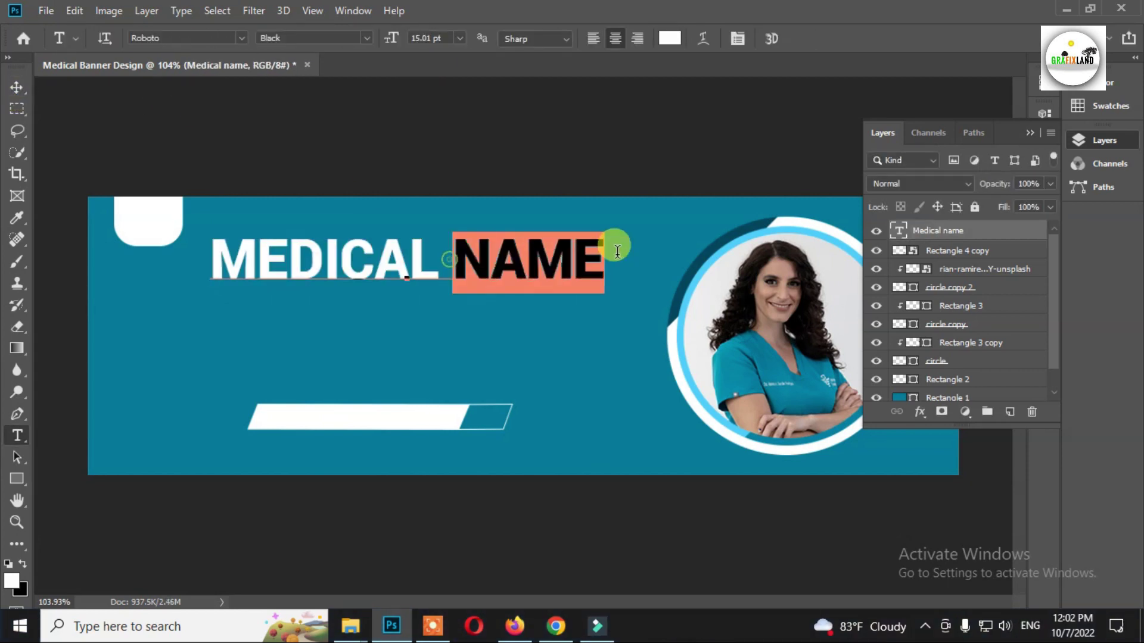
click(670, 38)
click(805, 444)
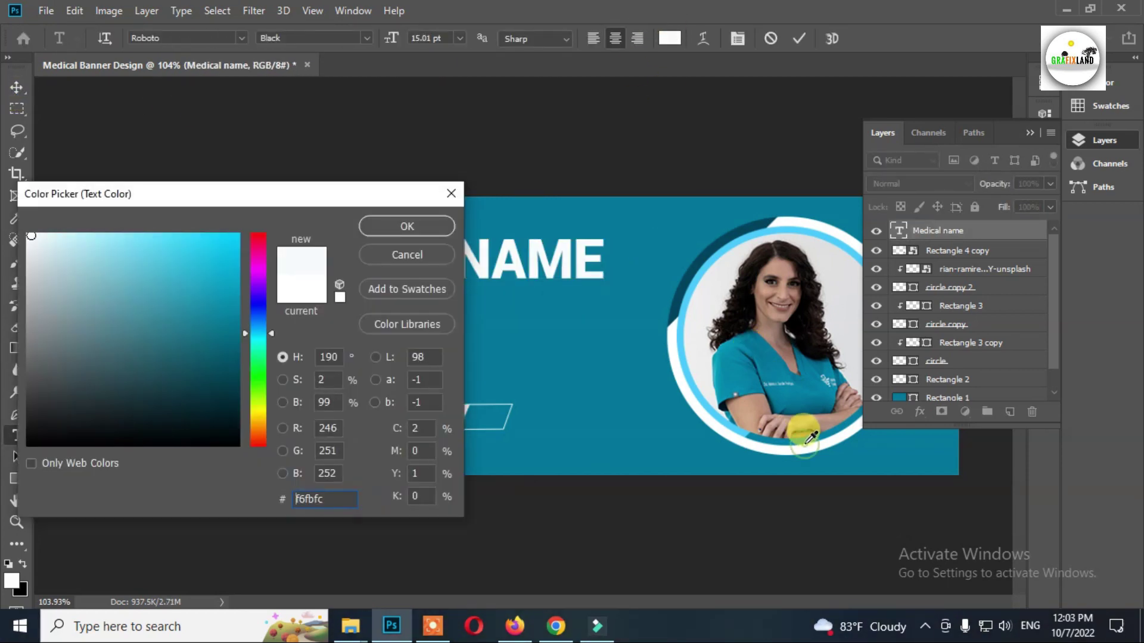
mouse_move(178, 280)
mouse_down()
mouse_move(173, 289)
mouse_move(124, 208)
mouse_move(87, 230)
mouse_move(119, 234)
mouse_up()
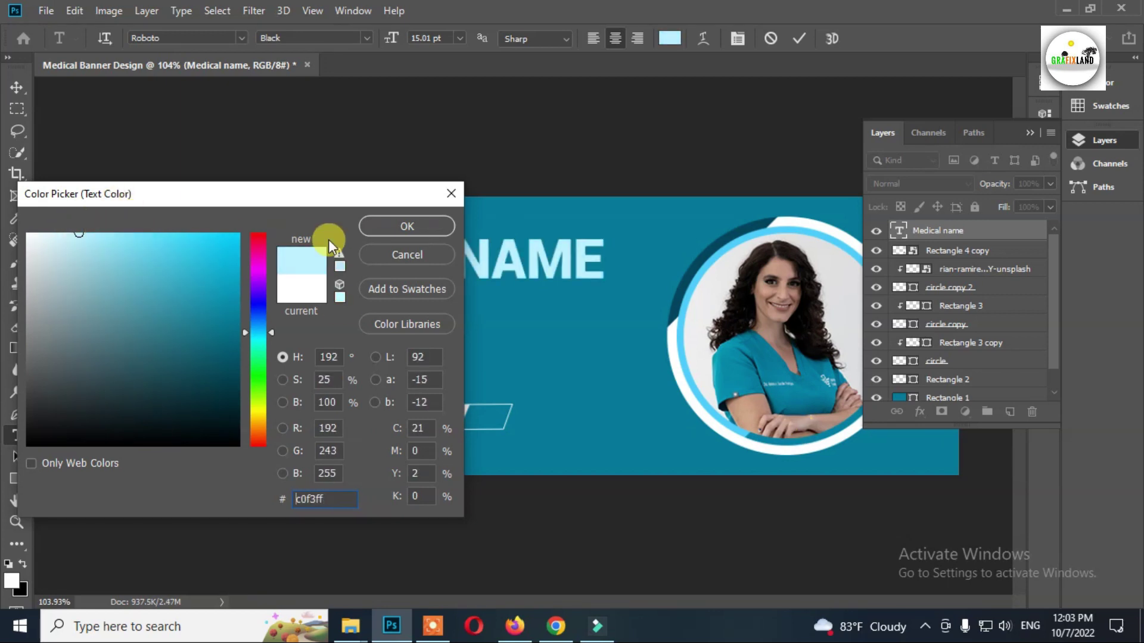
click(417, 227)
- Remove NAME from the title and recreate it as a separate pale blue text layer beside MEDICAL
key(BackSpace)
click(575, 233)
click(17, 87)
drag(483, 262, 576, 242)
double_click(636, 244)
text(name)
click(17, 87)
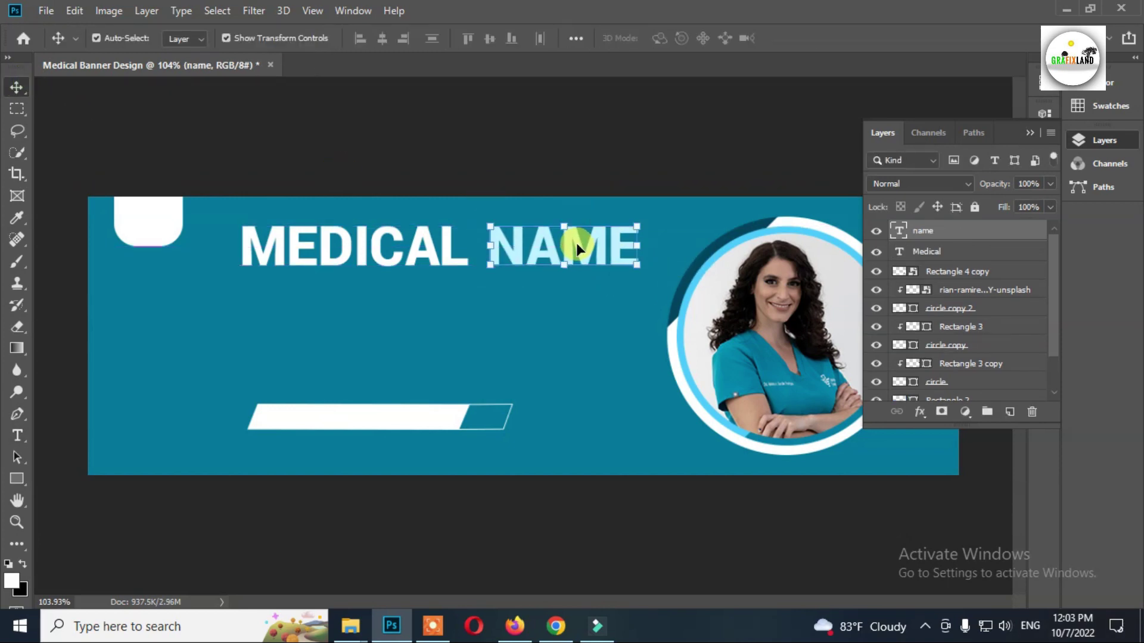
- Turn NAME into outlined text by adding a white inside stroke and reducing the layer's fill to 0%
key(t)
click(921, 411)
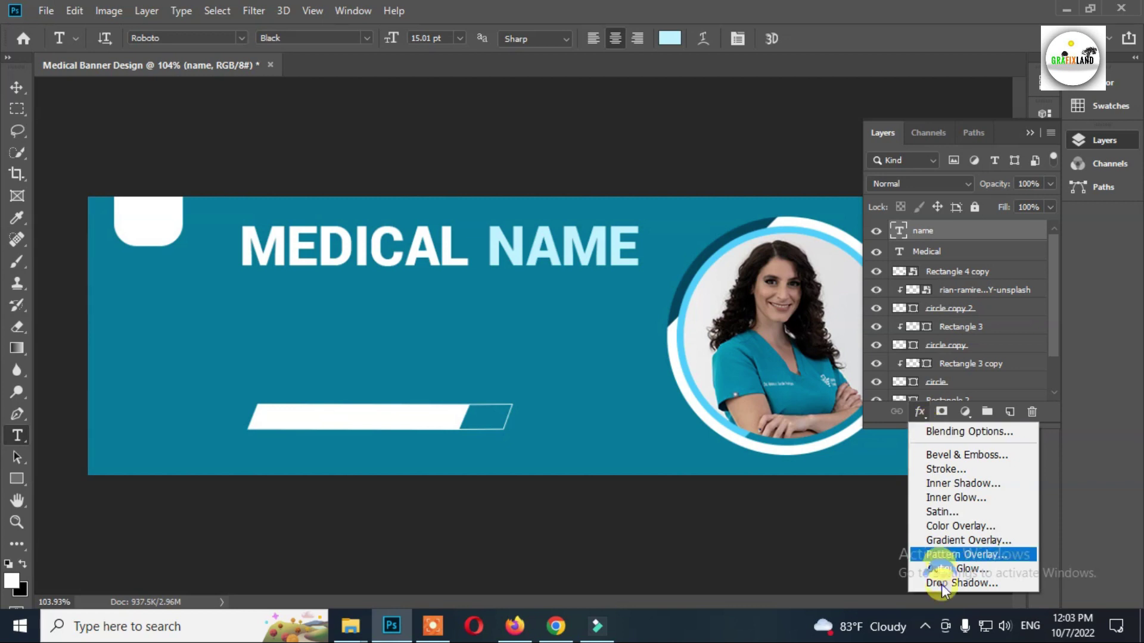
click(942, 472)
drag(472, 170, 627, 306)
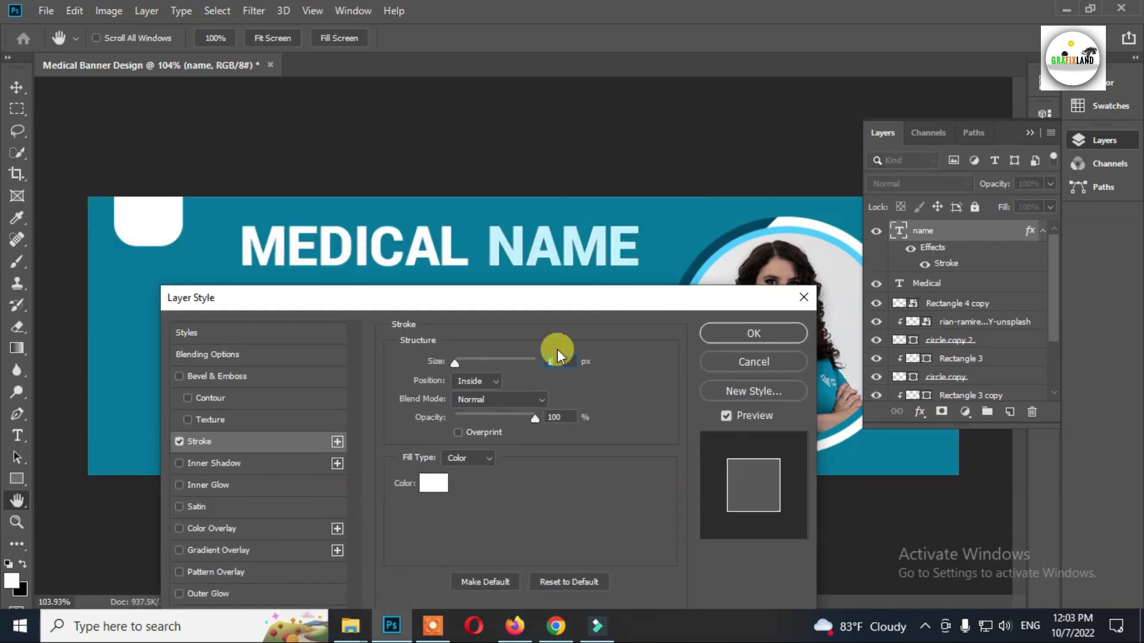
click(732, 334)
click(1051, 207)
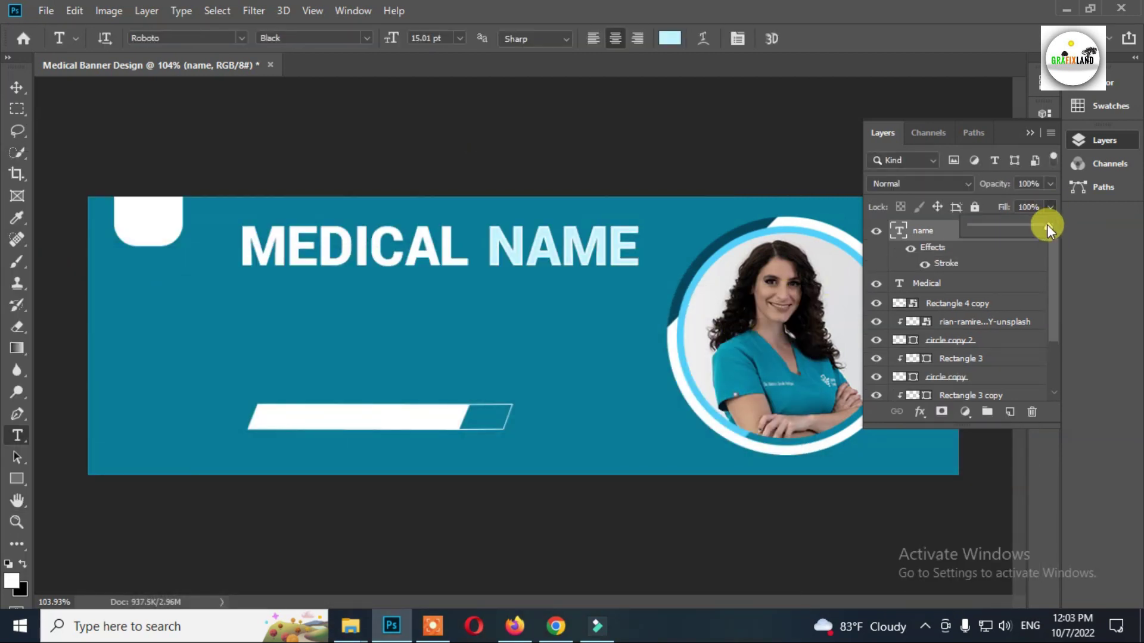
drag(1045, 226, 870, 245)
click(20, 87)
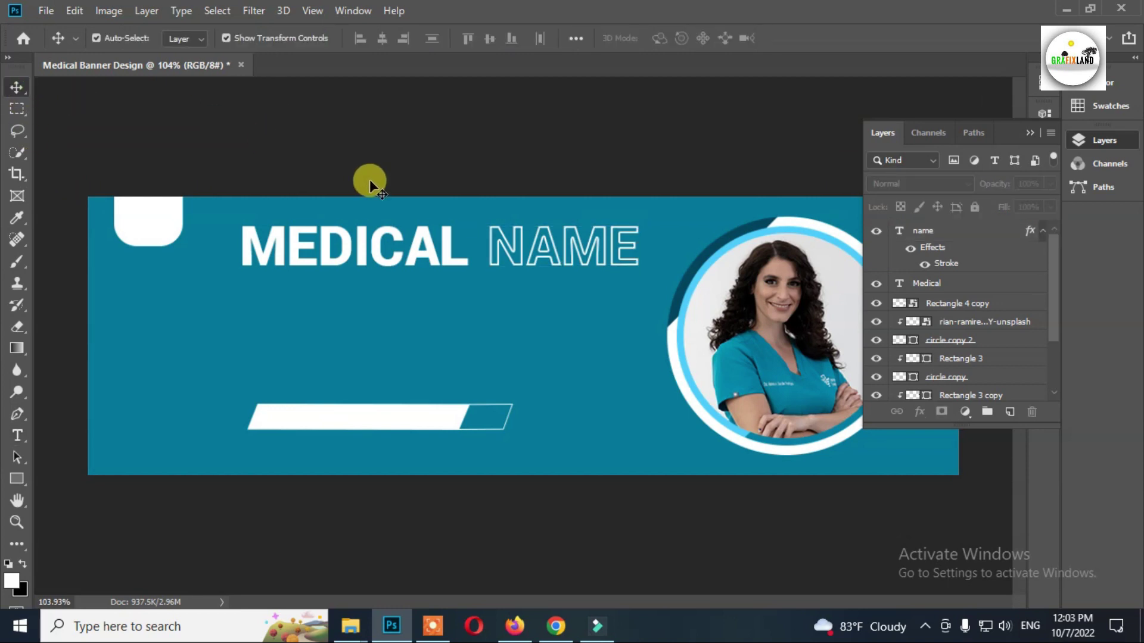
- Duplicate the MEDICAL text below the title, set it in Roboto Light and replace its wording with THE TITLE DESCRIPTION
click(391, 242)
drag(392, 242, 461, 290)
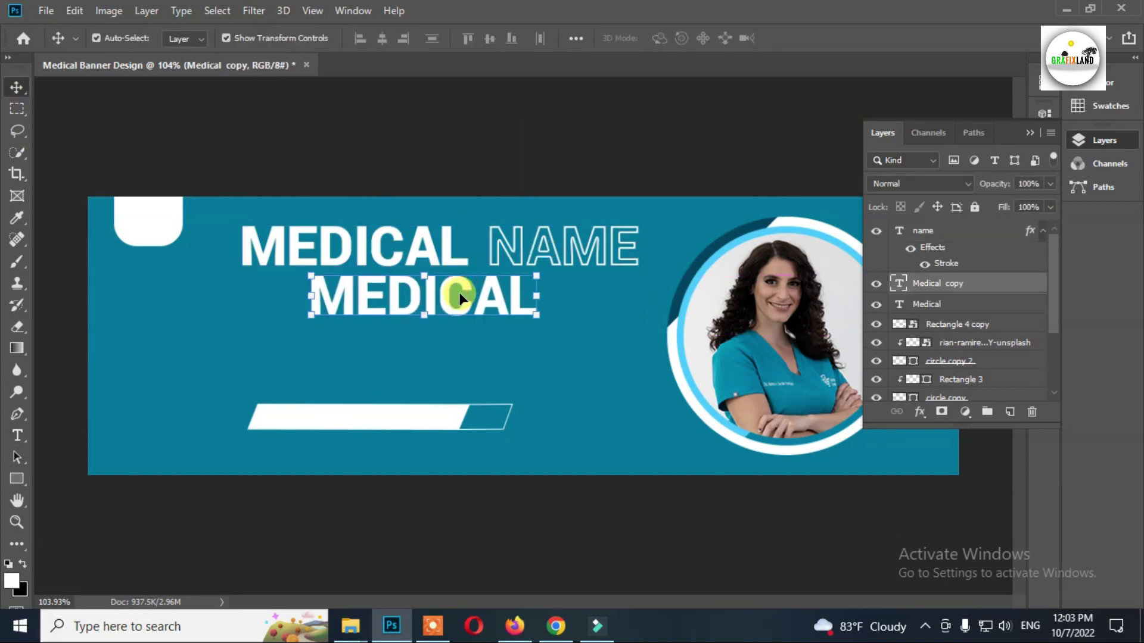
double_click(461, 289)
click(354, 37)
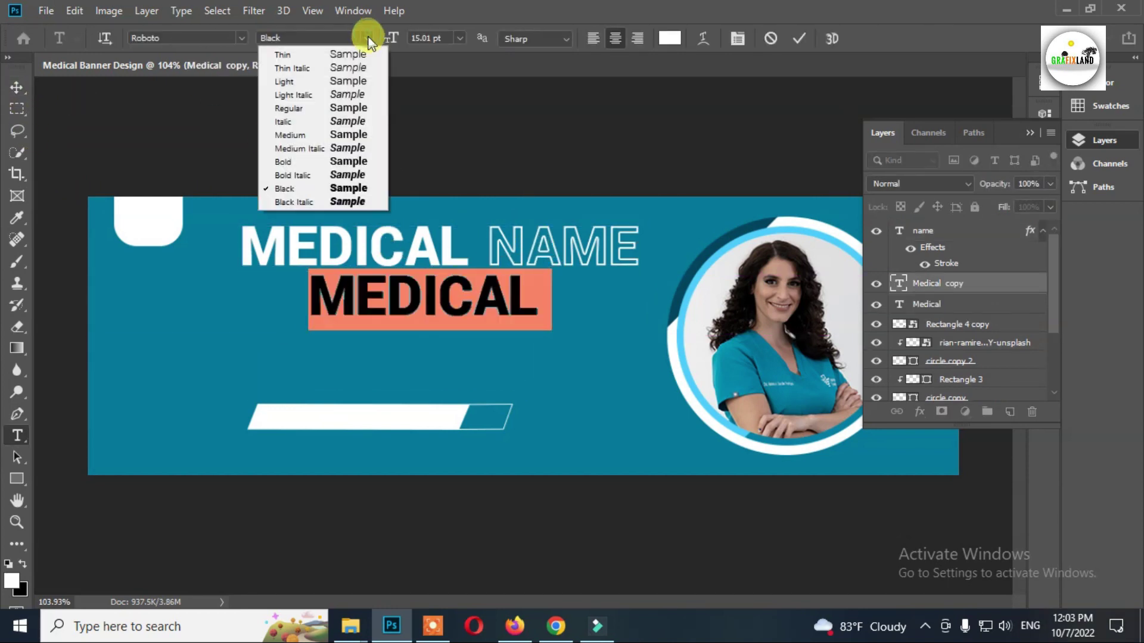
click(357, 88)
text(THE )
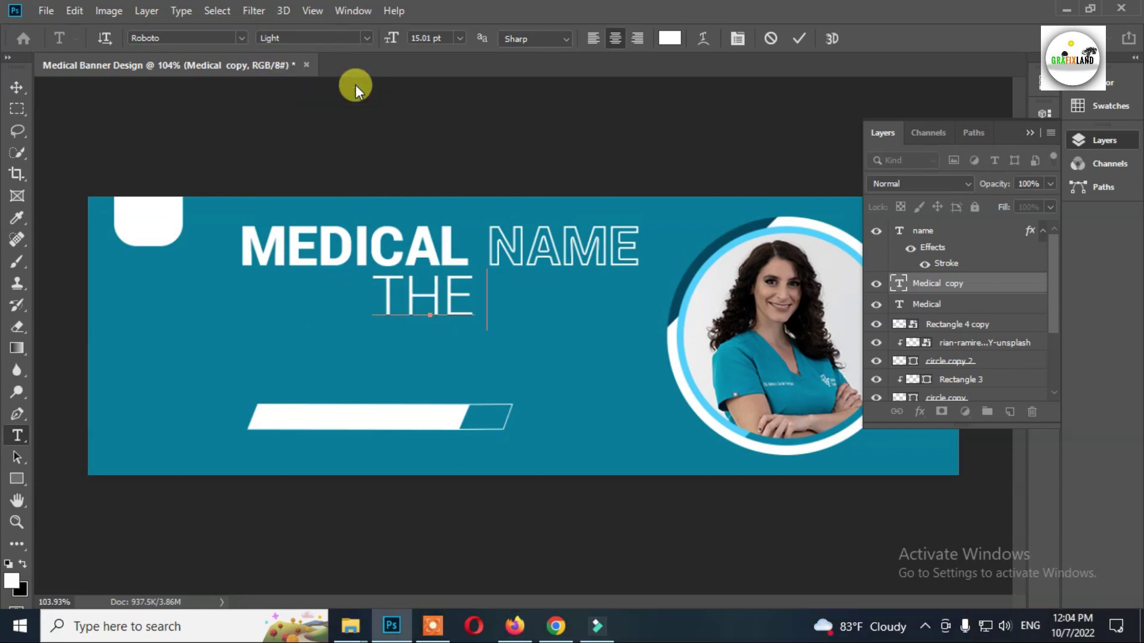
text(TITLE )
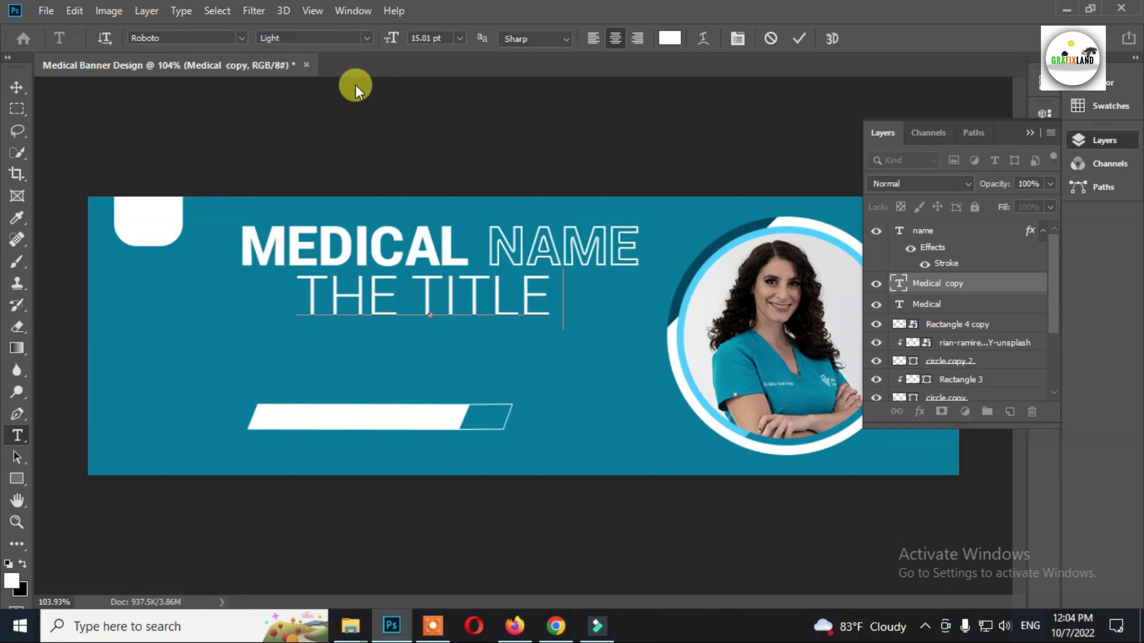
text(DESCRIPTION)
key(BackSpace)
key(BackSpace)
key(BackSpace)
key(BackSpace)
key(BackSpace)
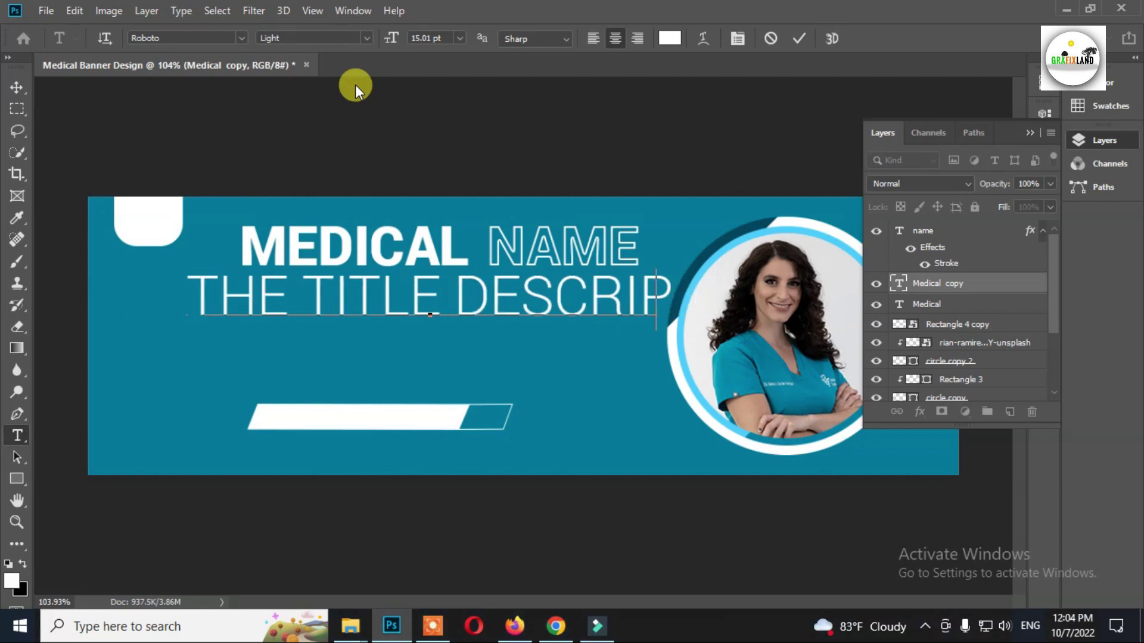
text(PTION)
- Reduce the subtitle's font size to 3.01 pt and spread its letters with a tracking of 1240
key(ctrl+a)
drag(387, 40, 369, 44)
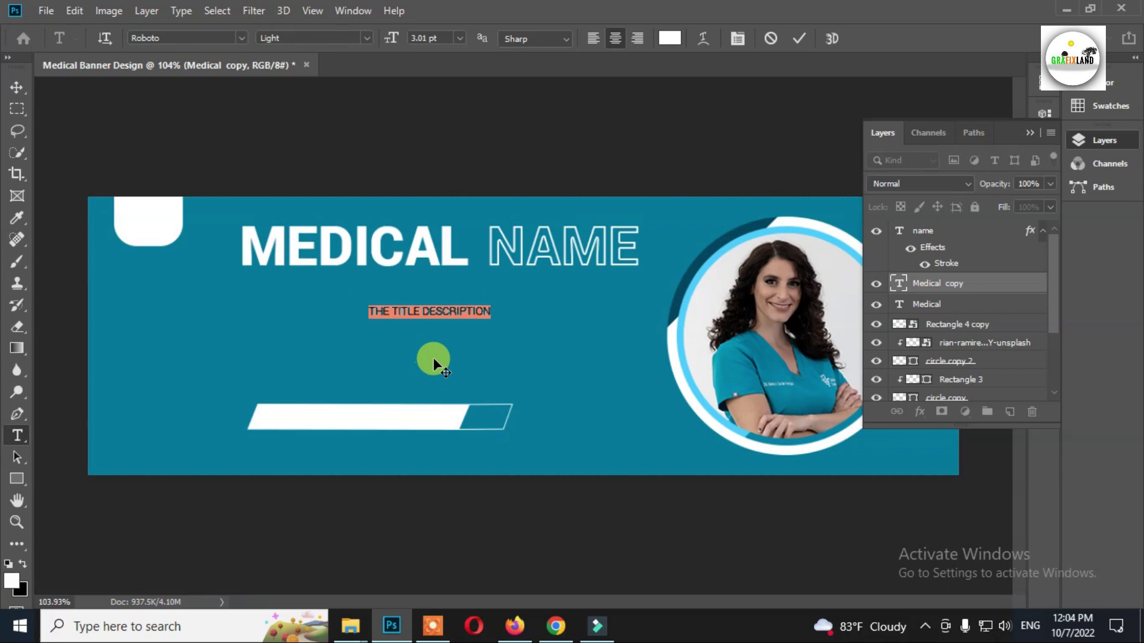
key(ctrl+t)
drag(953, 213, 1005, 214)
- Nudge the subtitle so that it sits directly under MEDICAL NAME, lined up with the title's left and right edges
click(16, 87)
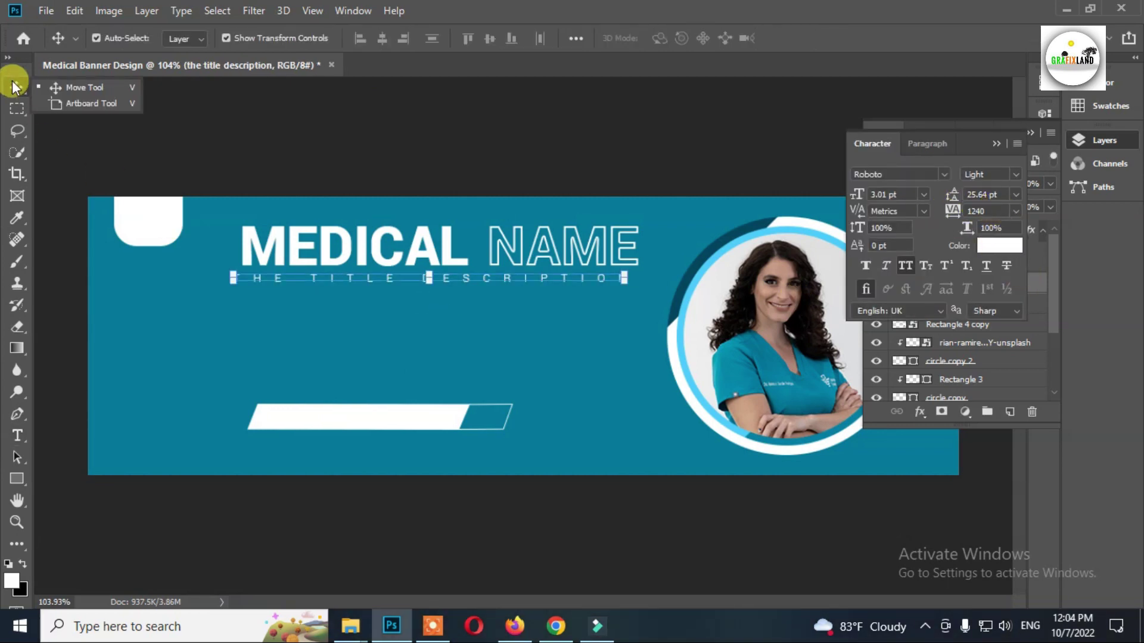
key(Right)
key(Right)
key(Right)
key(Right)
key(Right)
key(Right)
key(Right)
key(Right)
key(Right)
key(Right)
key(Right)
key(Up)
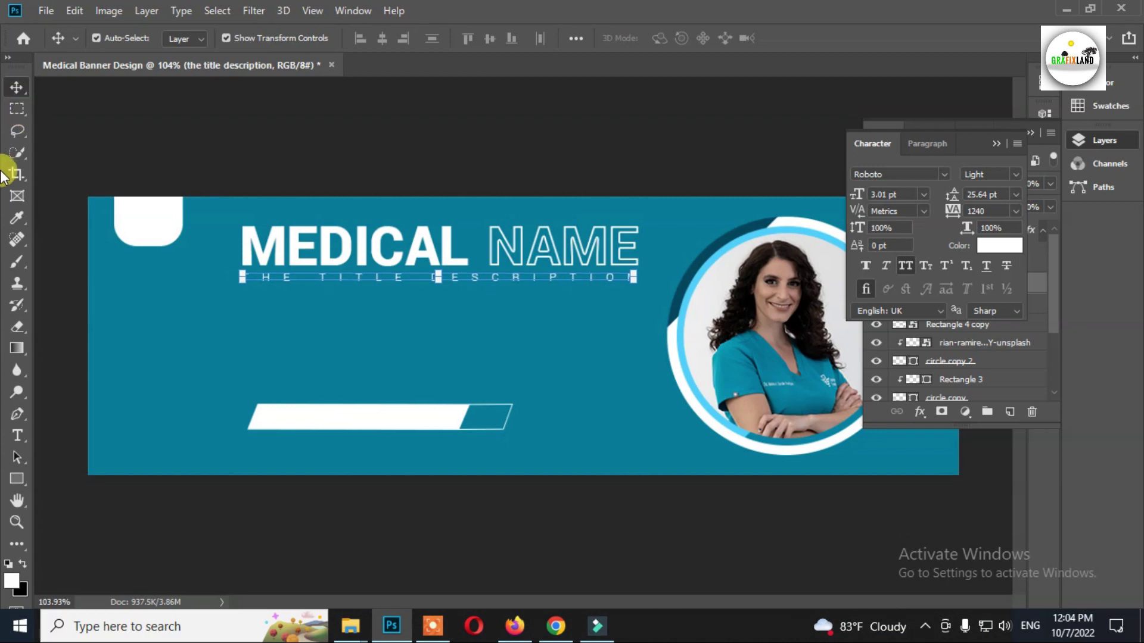
click(288, 127)
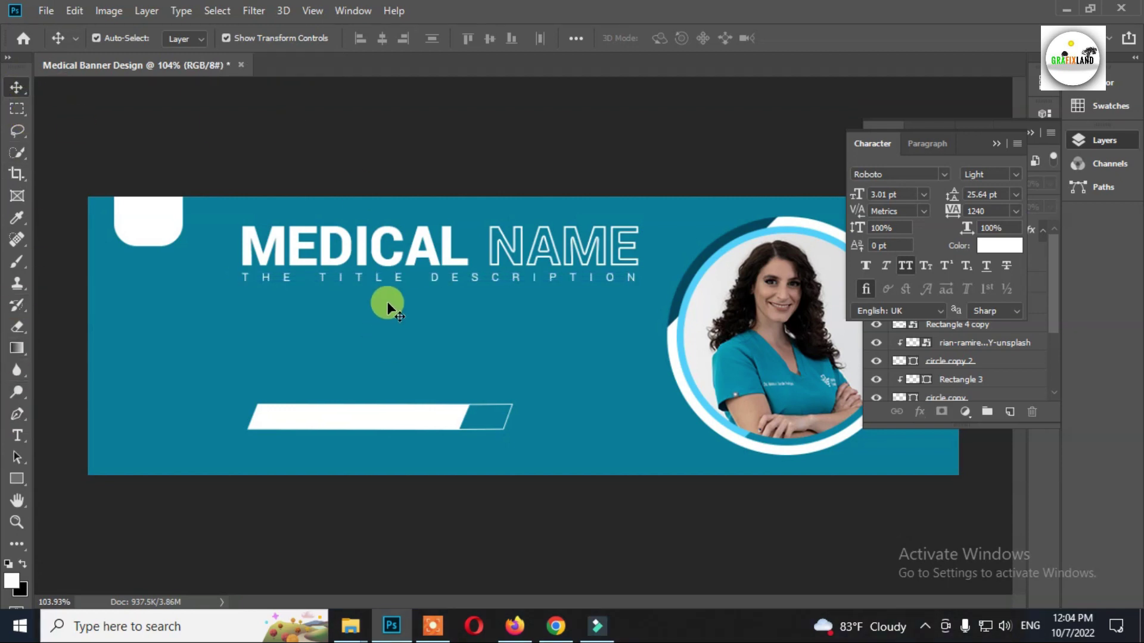
- Raise the white tab by about 0.05 in and shift the slanted bar down to line up with the title's left edge
drag(162, 230, 161, 217)
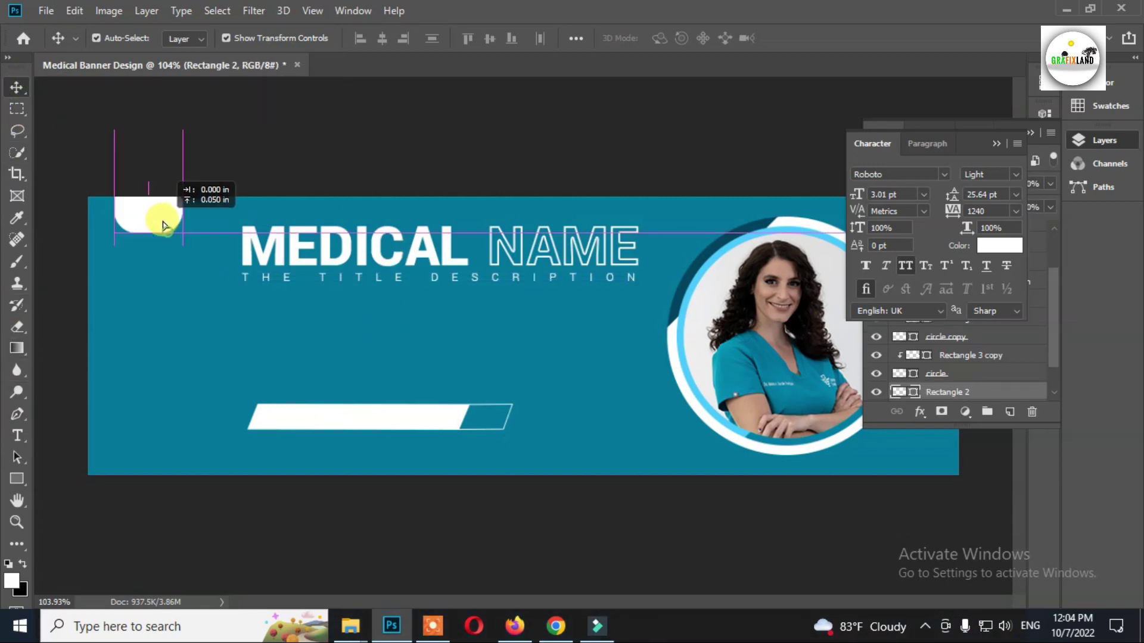
mouse_move(429, 413)
mouse_down()
mouse_move(435, 425)
mouse_move(454, 421)
mouse_move(425, 422)
mouse_up()
click(1001, 145)
click(1030, 135)
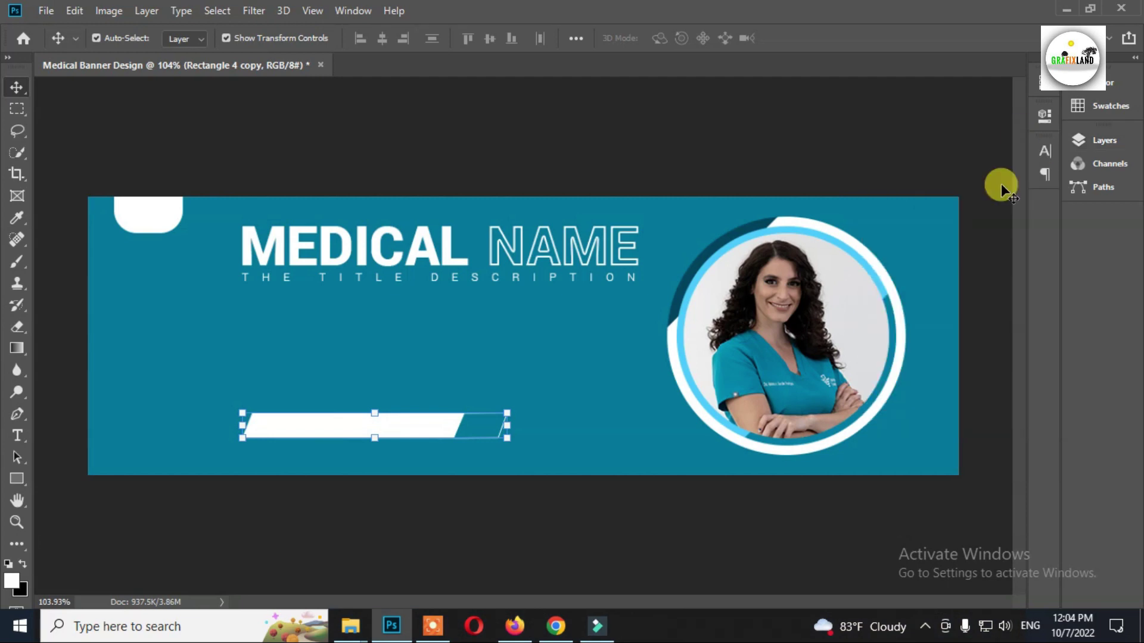
key(t)
drag(239, 307, 621, 367)
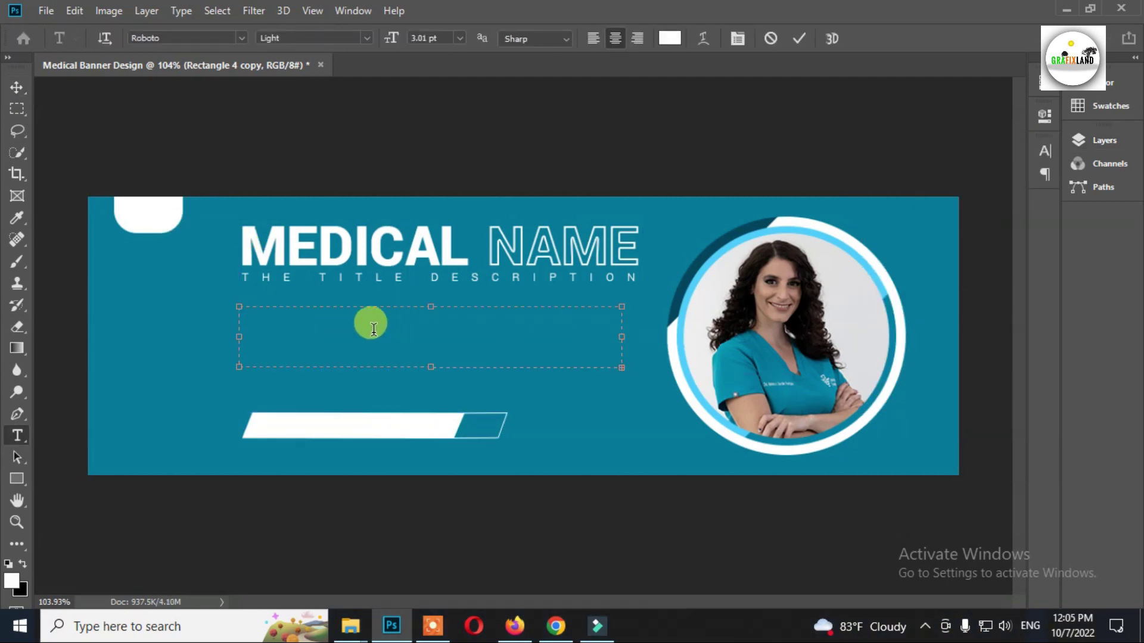
click(16, 87)
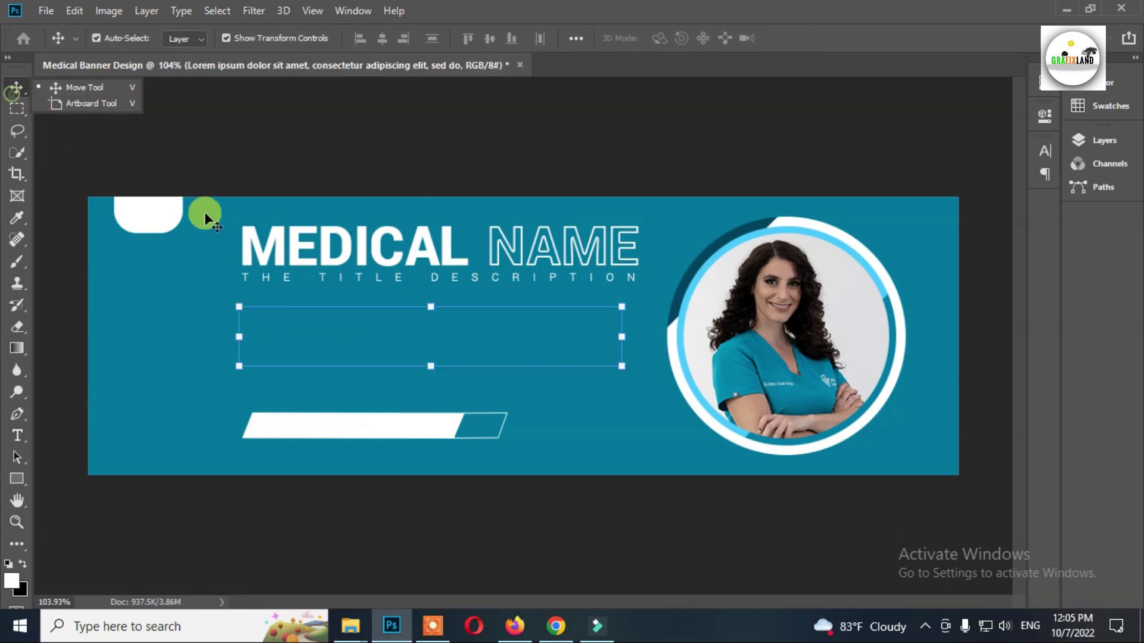
click(1107, 142)
drag(954, 327, 945, 228)
key(t)
click(665, 40)
drag(117, 275, 11, 201)
click(411, 226)
click(23, 90)
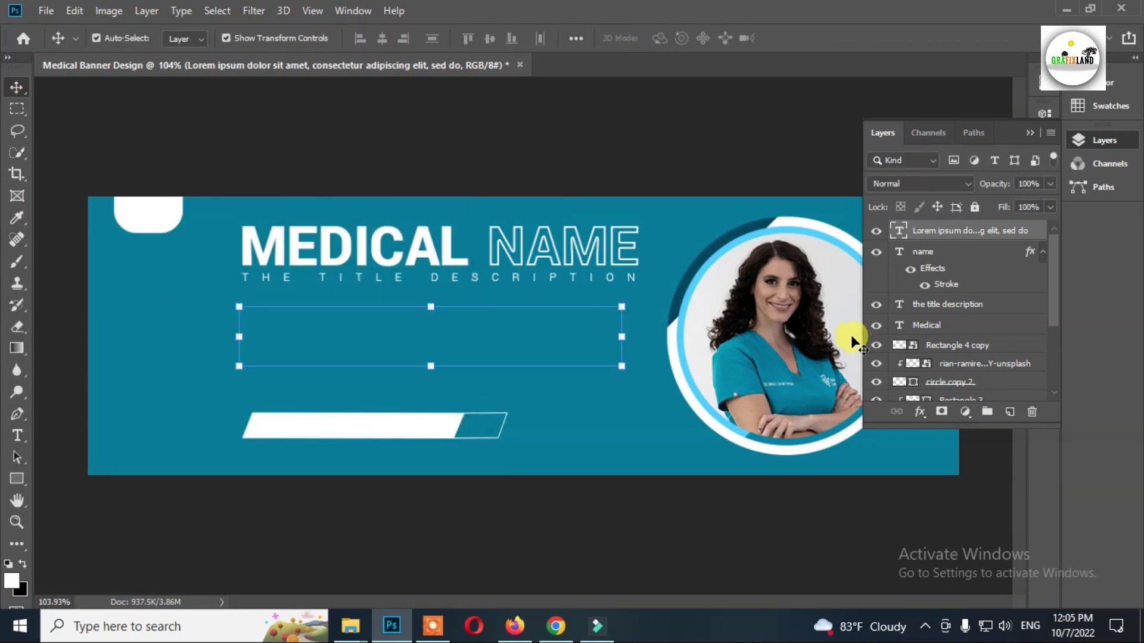
key(Delete)
key(t)
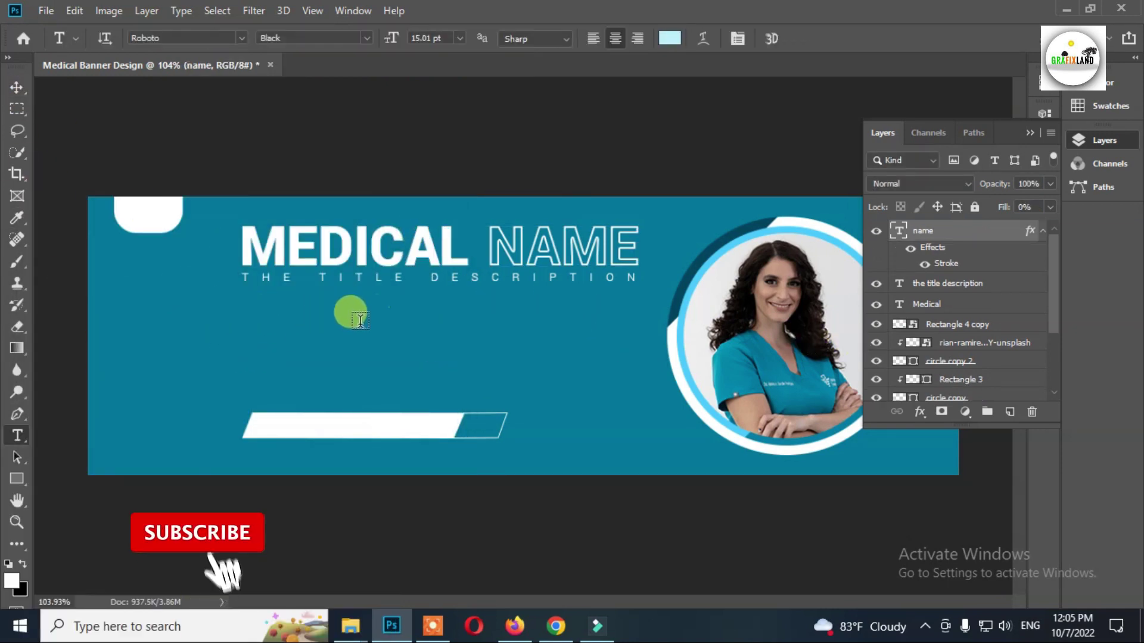
drag(202, 304, 626, 375)
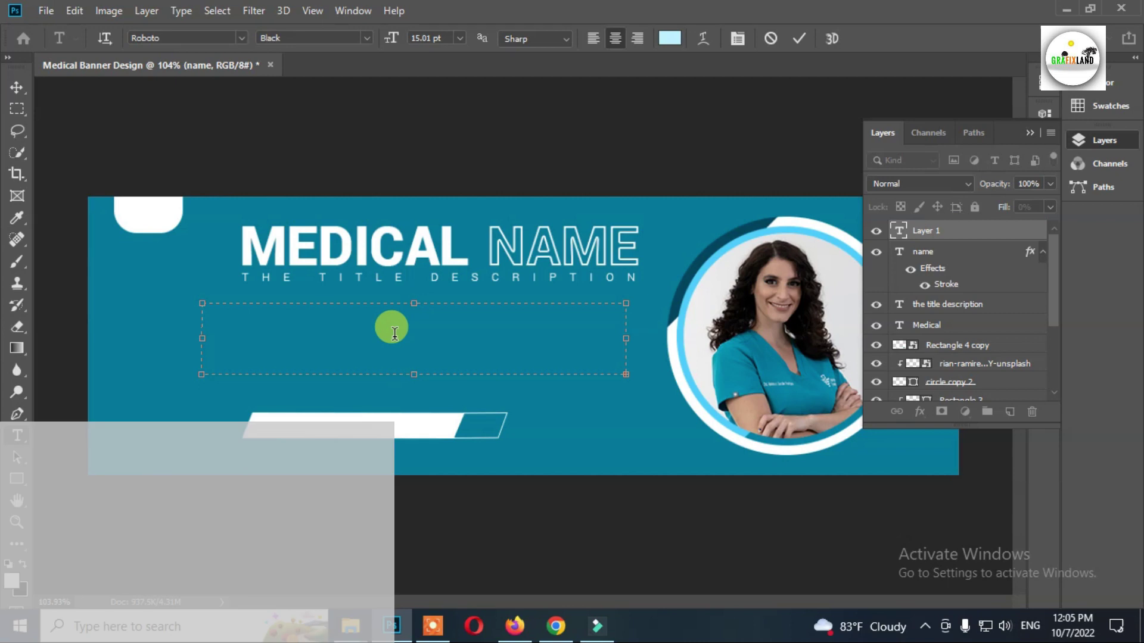
key(ctrl+t)
click(1015, 195)
click(990, 210)
click(923, 195)
click(923, 195)
click(1015, 174)
click(1007, 207)
drag(625, 374, 638, 383)
drag(203, 344, 242, 344)
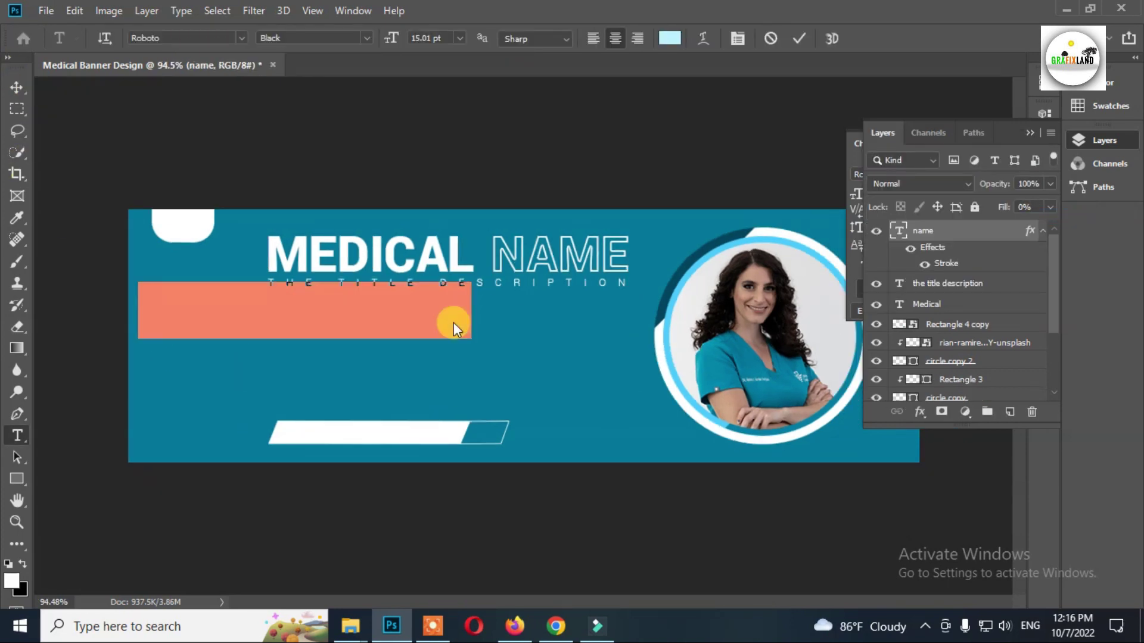
- Add a Lorem Ipsum text line below the subtitle in Roboto Regular at 5.01 pt and colour it white
click(301, 319)
click(366, 38)
click(349, 108)
drag(381, 42, 377, 301)
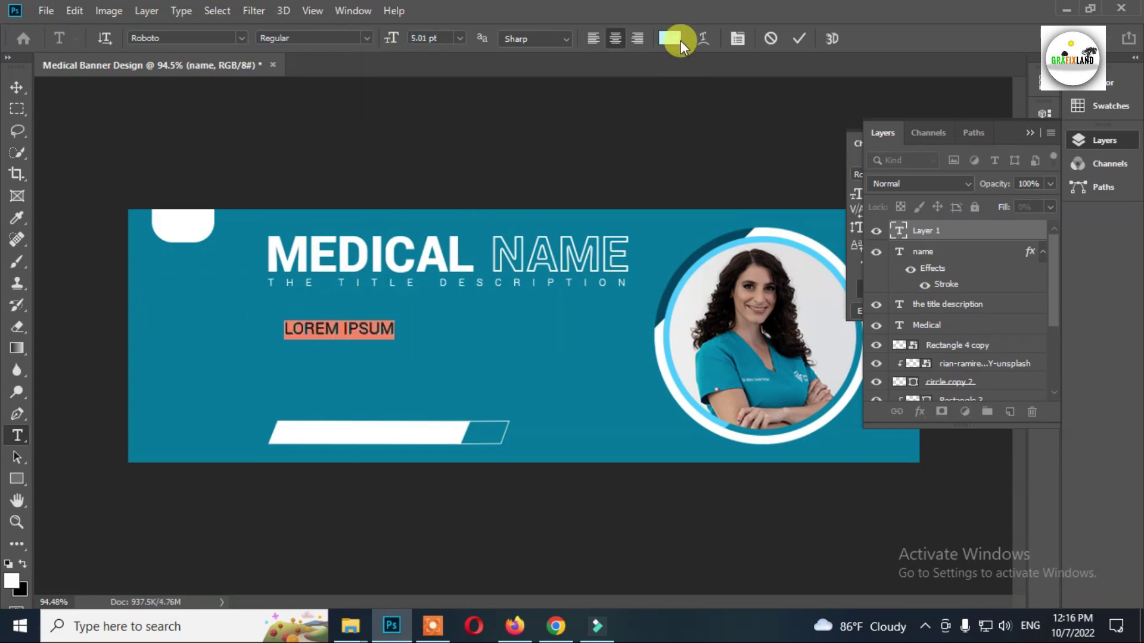
click(670, 38)
drag(174, 280, 36, 185)
click(397, 229)
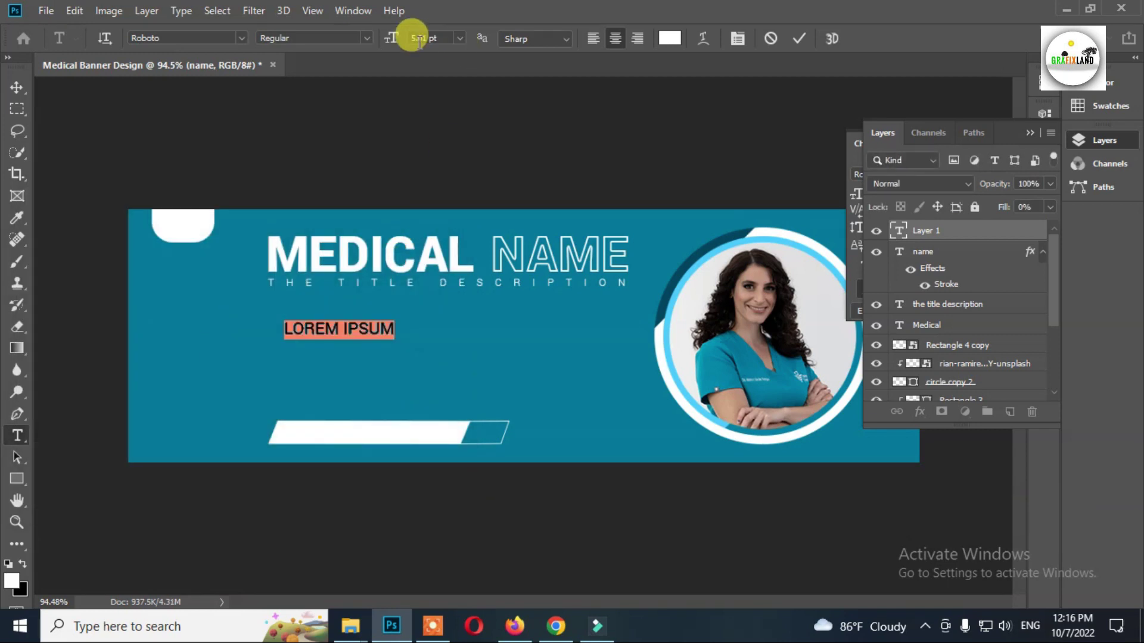
- Change the Lorem Ipsum line to Roboto Medium, turn off All Caps and set its size to 6 pt
click(316, 39)
click(338, 133)
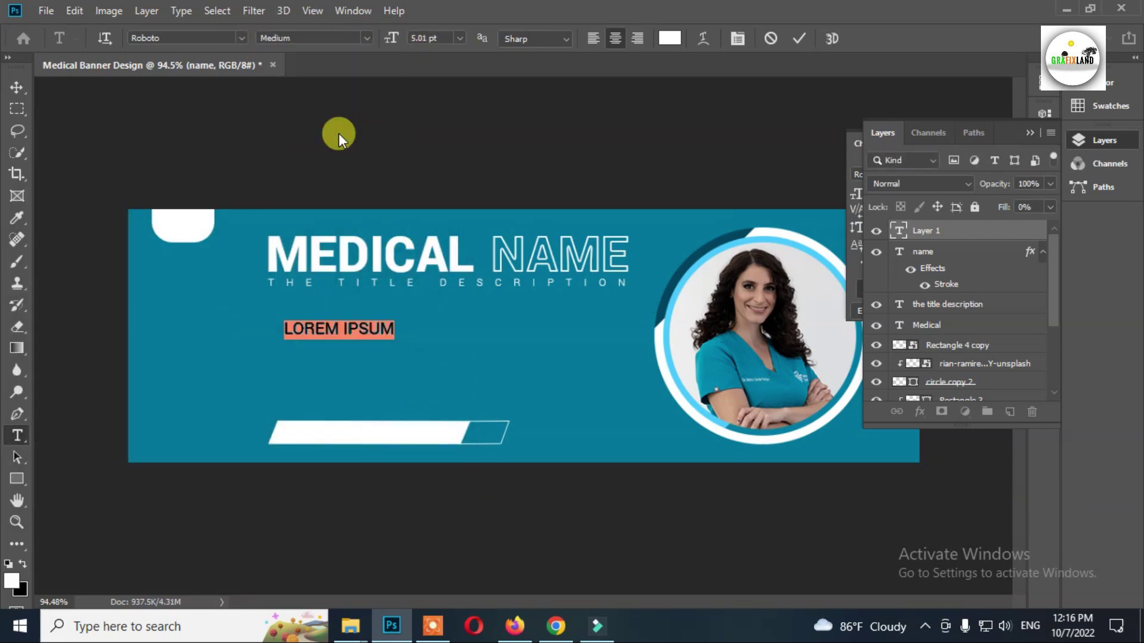
key(ctrl+t)
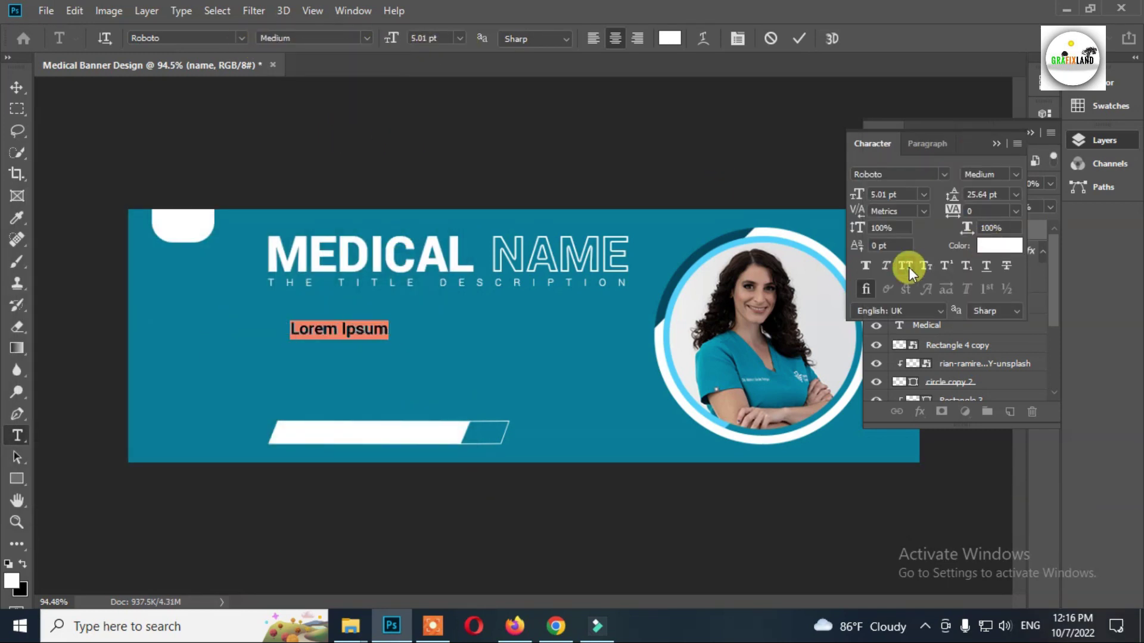
click(922, 195)
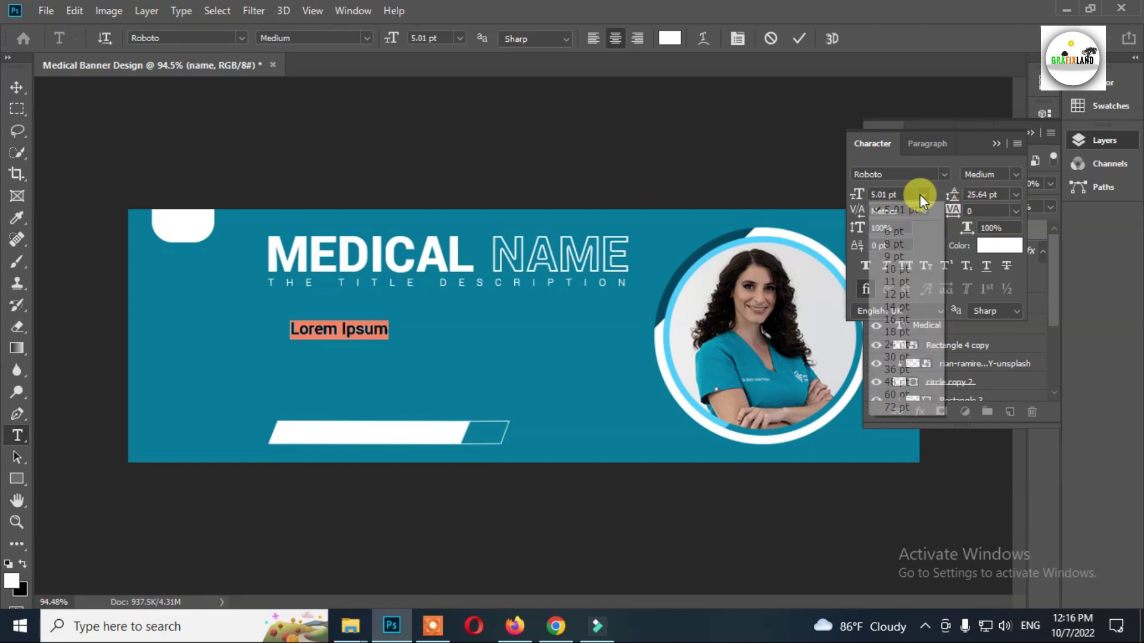
click(893, 231)
- Duplicate the Lorem Ipsum line into two columns of three rows between the subtitle and the slanted bar
click(16, 87)
drag(362, 328, 547, 328)
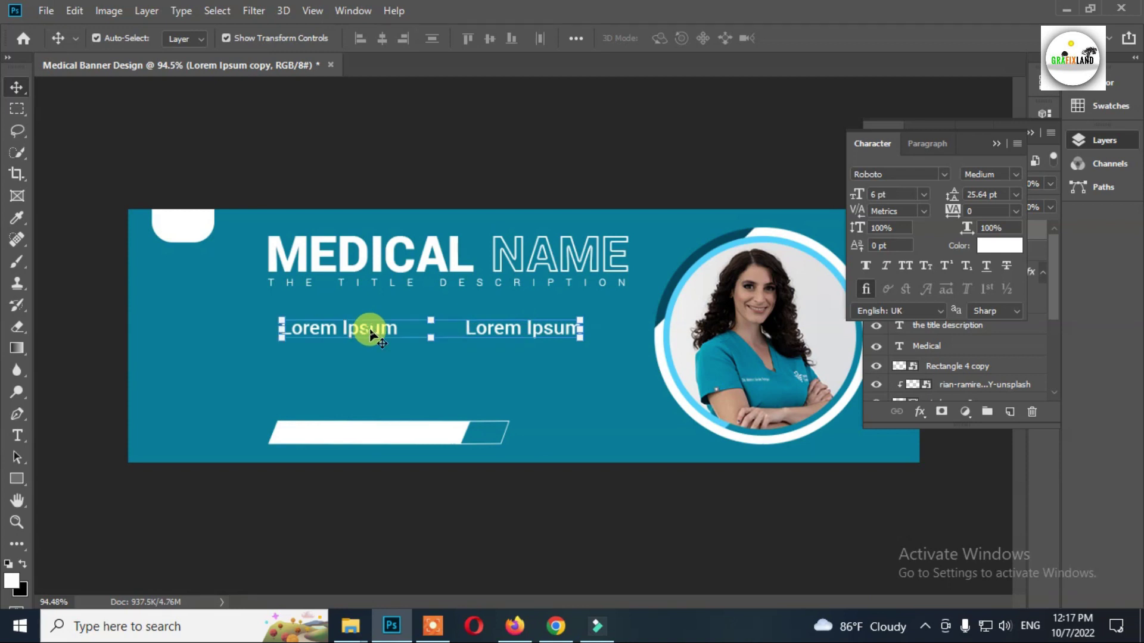
shift+click(370, 331)
drag(539, 332, 538, 392)
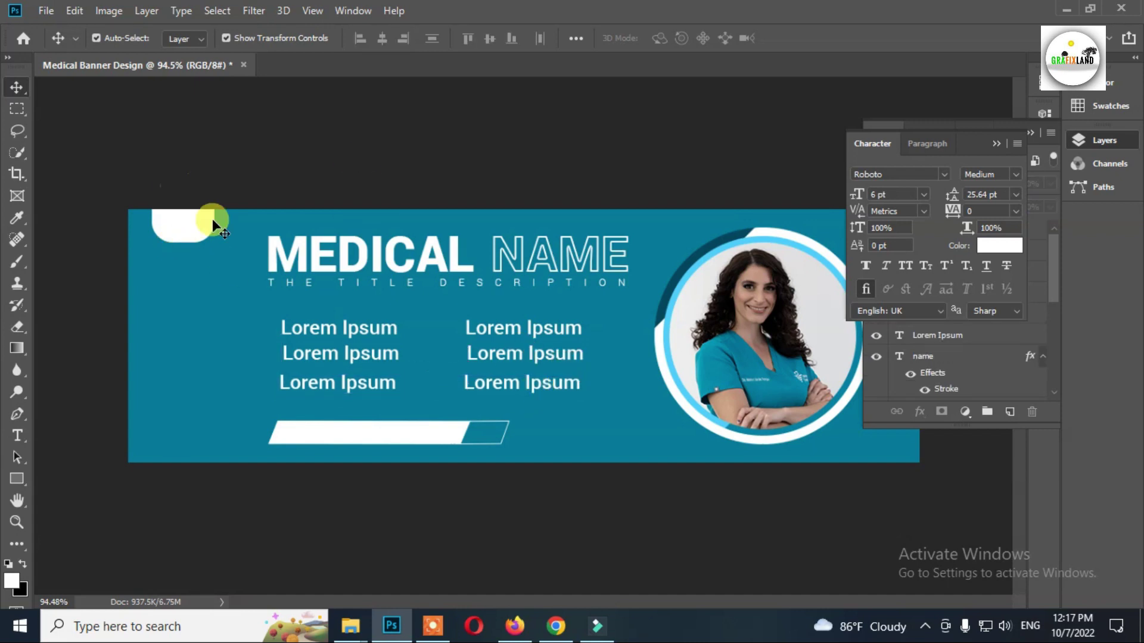
click(381, 331)
click(359, 353)
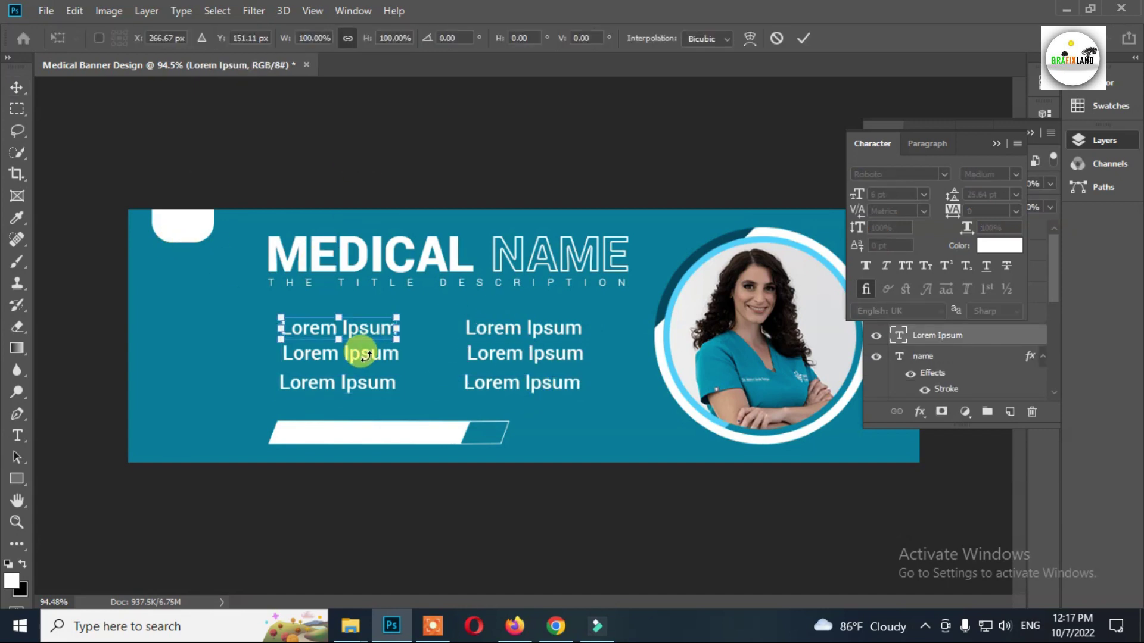
double_click(465, 134)
click(345, 357)
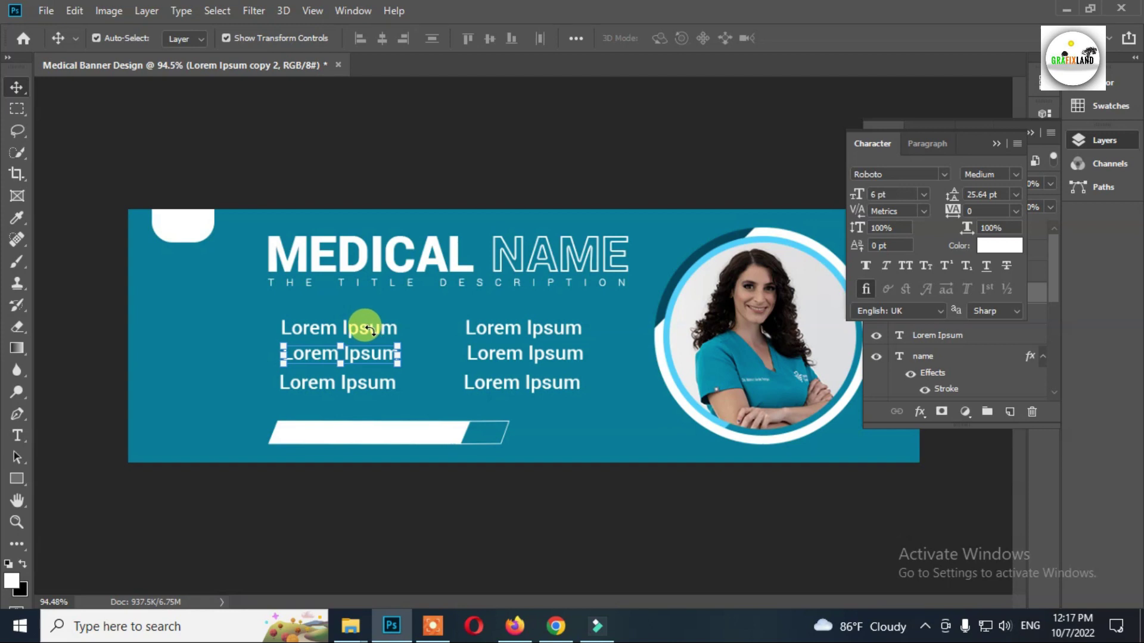
click(1093, 141)
shift+click(973, 241)
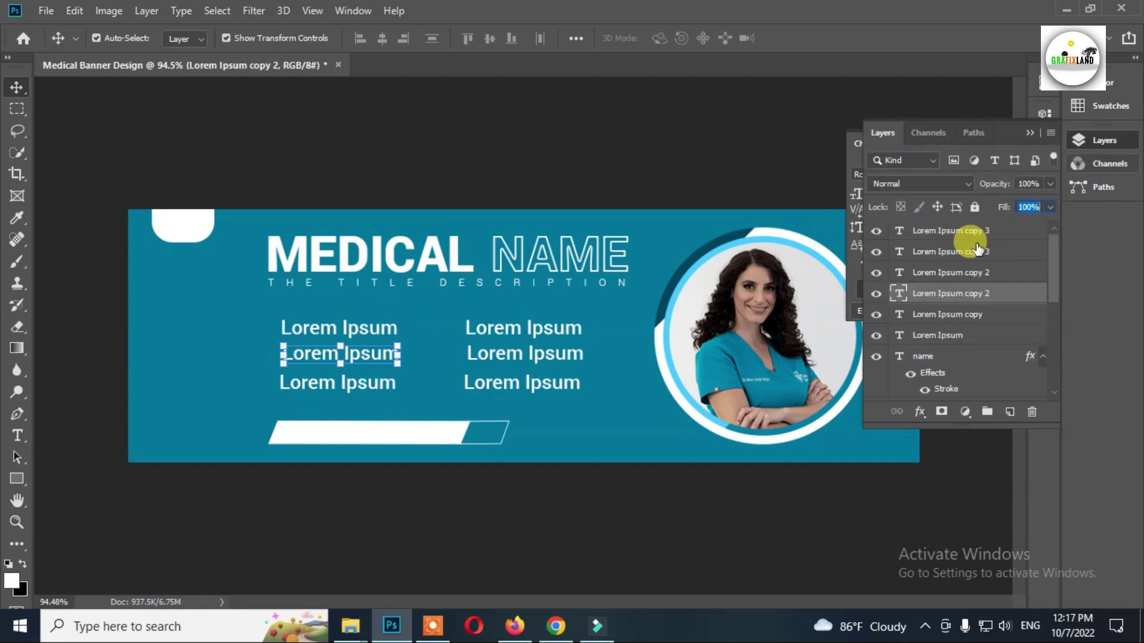
click(362, 334)
shift+click(941, 295)
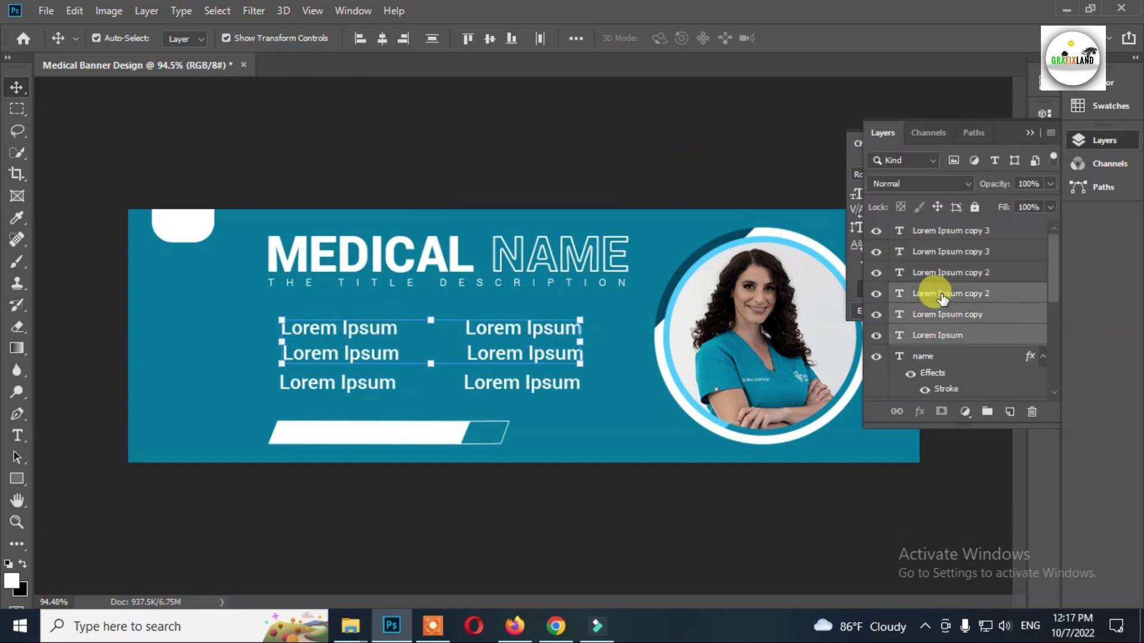
click(949, 253)
shift+click(950, 271)
click(368, 355)
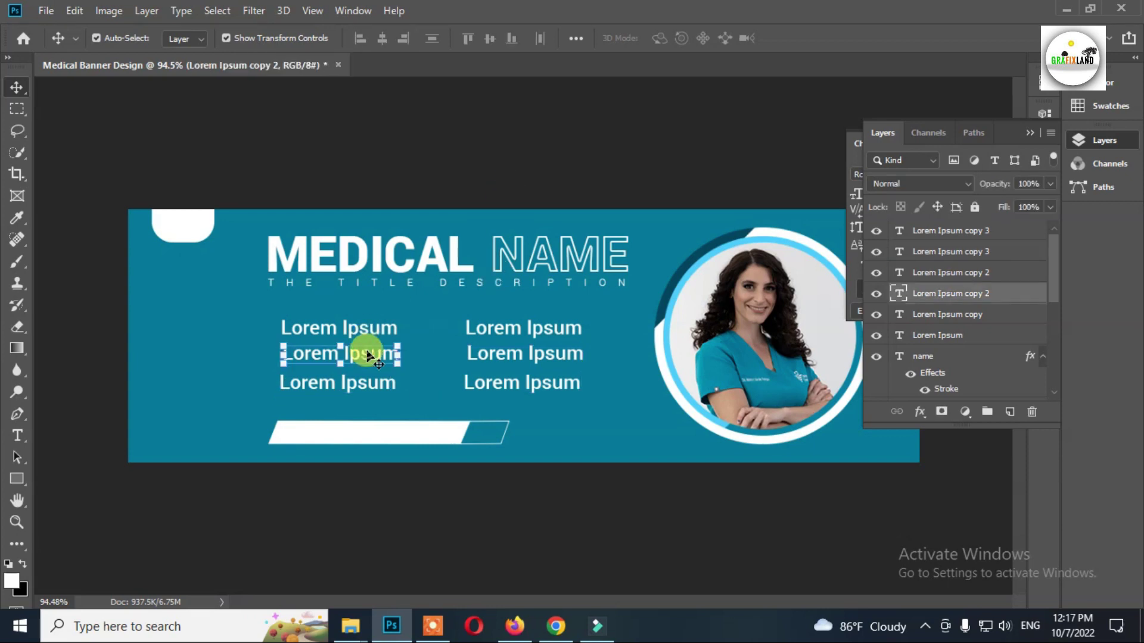
ctrl+click(374, 323)
click(406, 147)
ctrl+click(407, 147)
- Select the three Lorem Ipsum lines of the left column and align their horizontal centres
ctrl+click(368, 352)
ctrl+click(945, 333)
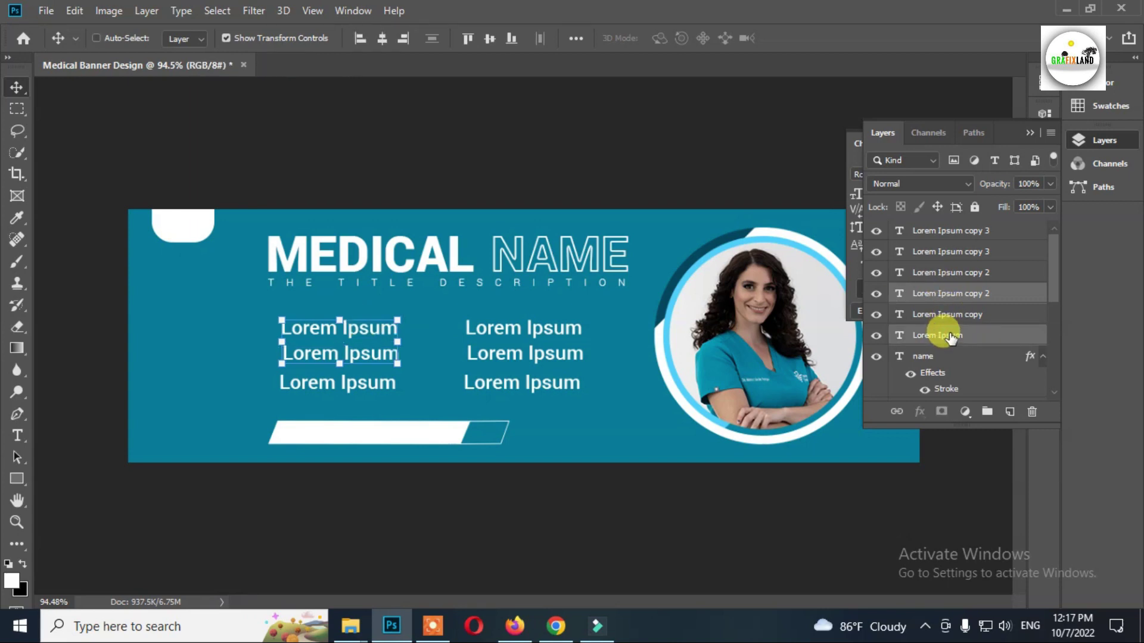
ctrl+click(947, 252)
click(382, 39)
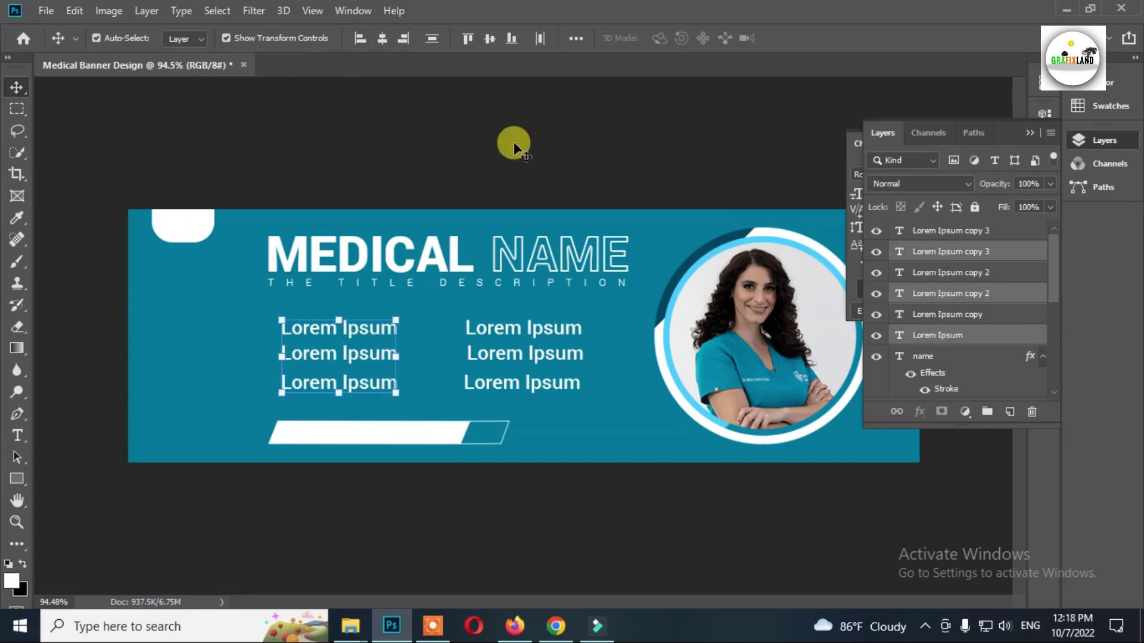
- Nudge the middle Lorem Ipsum line of the left column slightly down to even out the row spacing
click(425, 135)
ctrl+click(367, 351)
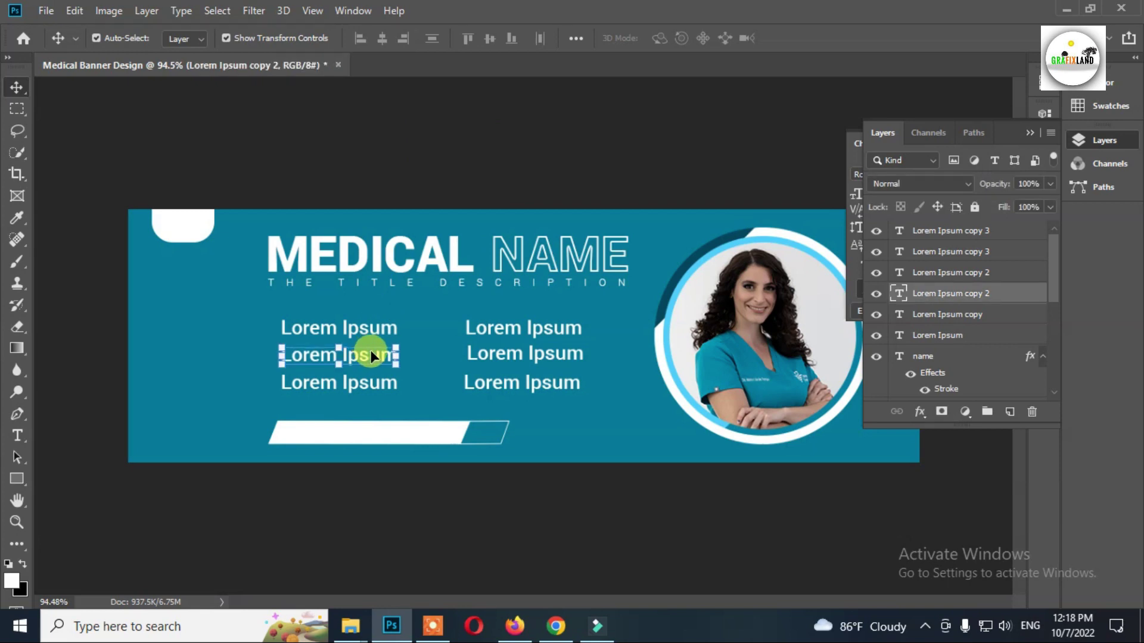
ctrl+click(509, 386)
- Select the three Lorem Ipsum lines of the right column and align their horizontal centres
click(937, 252)
click(940, 235)
shift+click(968, 272)
click(933, 235)
click(934, 272)
click(939, 230)
shift+click(946, 272)
click(961, 232)
ctrl+click(964, 273)
ctrl+click(972, 315)
click(373, 42)
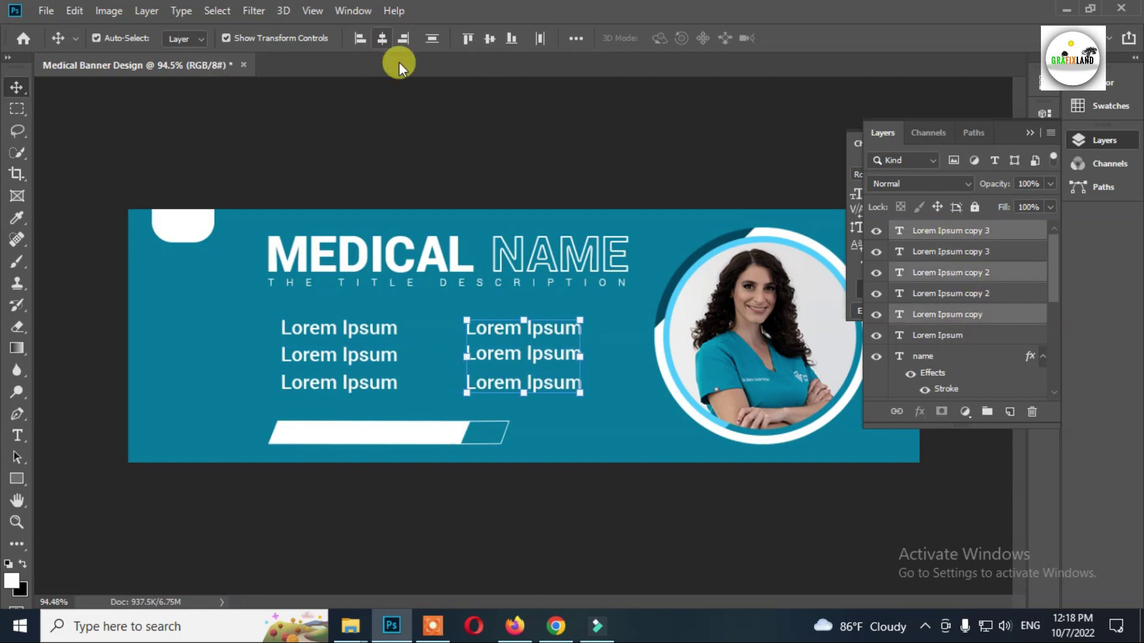
- Nudge the middle Lorem Ipsum line of the right column down to match the left column's row
click(549, 177)
click(538, 352)
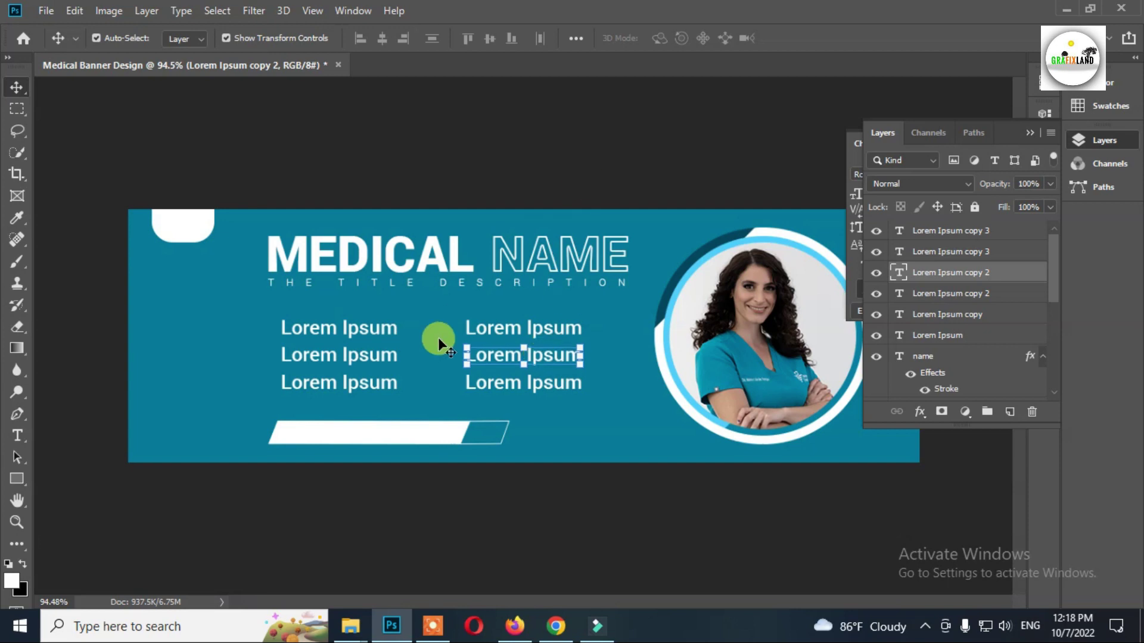
click(379, 356)
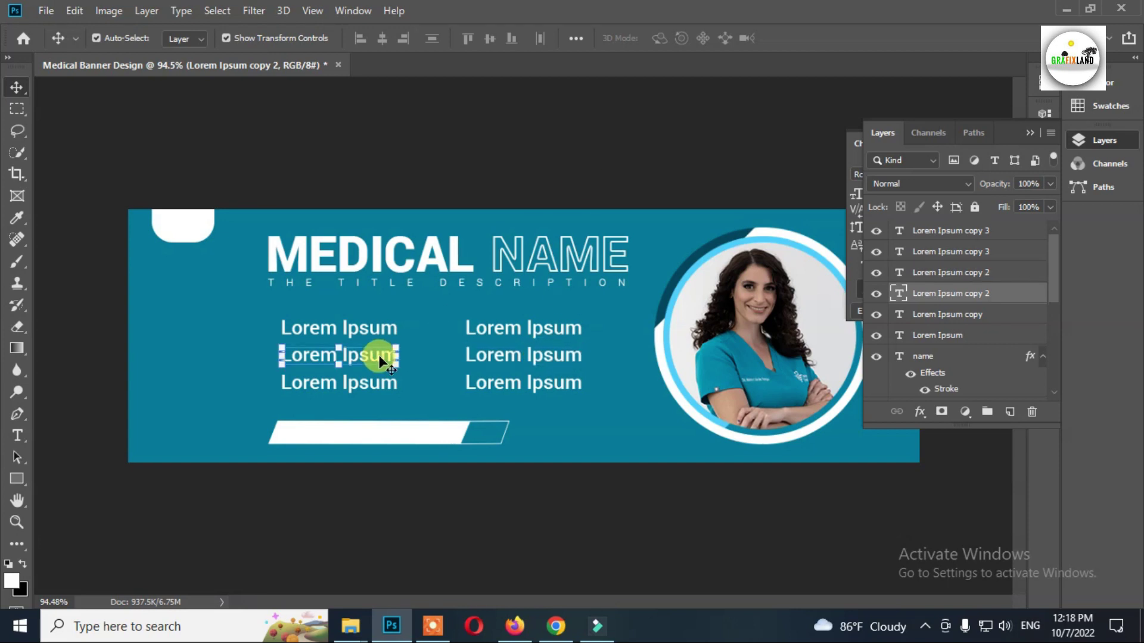
click(531, 98)
- Add a "Contact us" text line in Roboto Medium at 6 pt and place it over the slanted bar's white part
key(t)
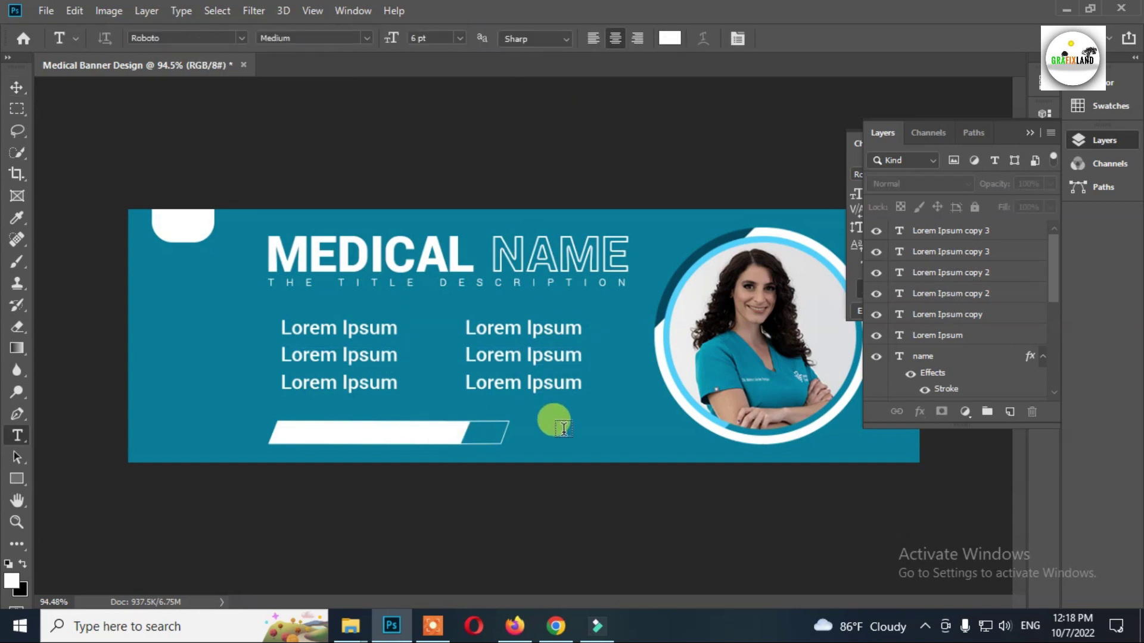
click(563, 434)
text(Con)
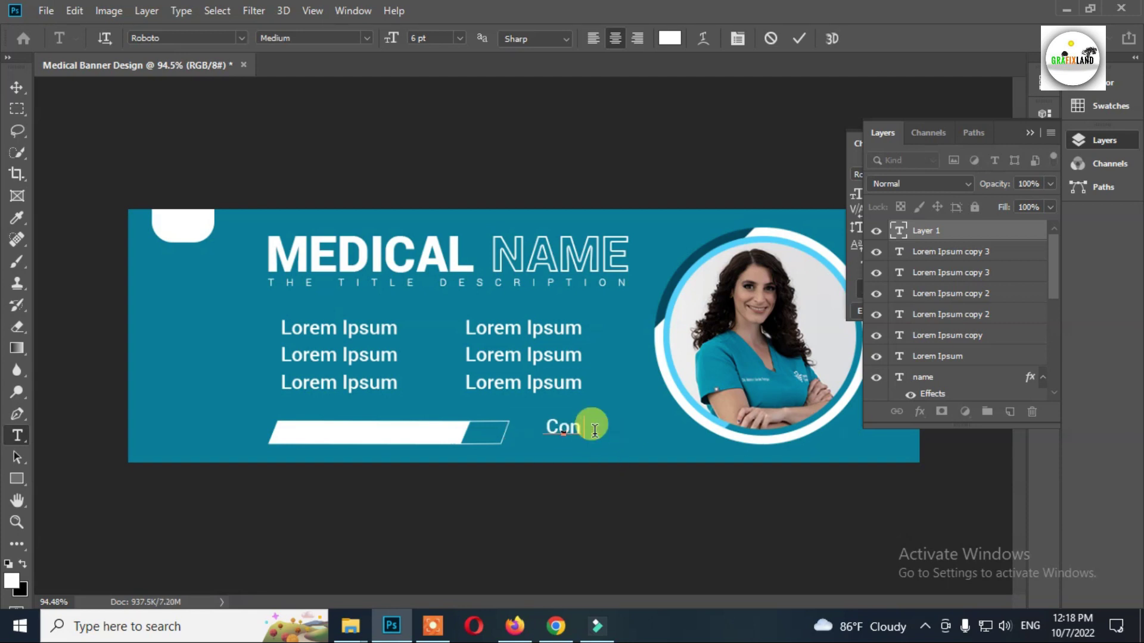
drag(604, 435, 410, 449)
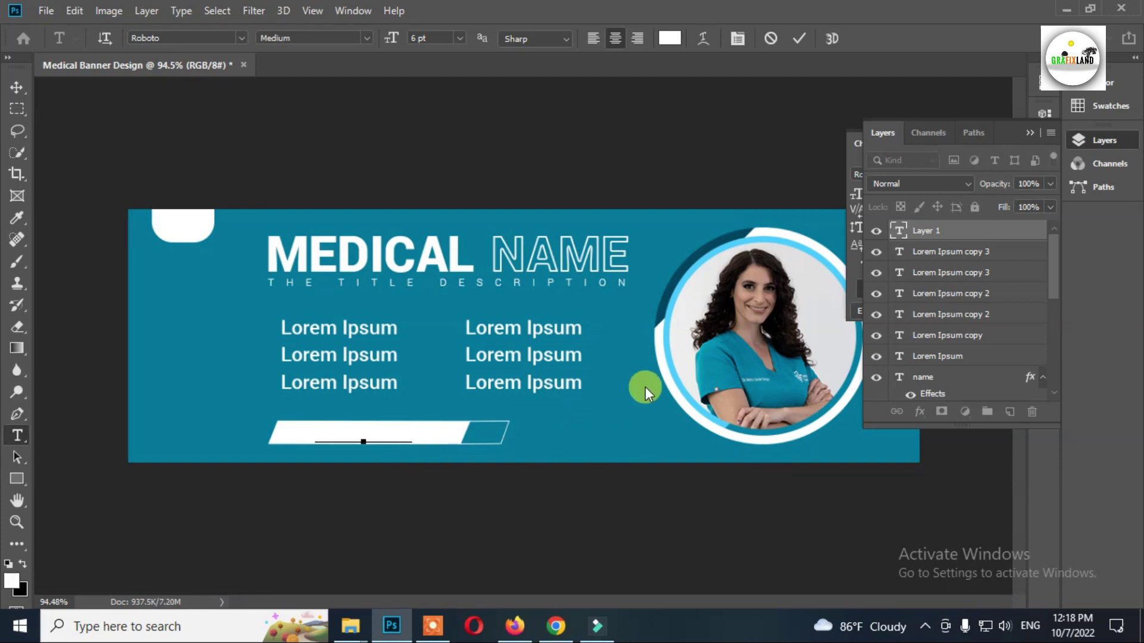
click(670, 38)
click(544, 302)
click(429, 232)
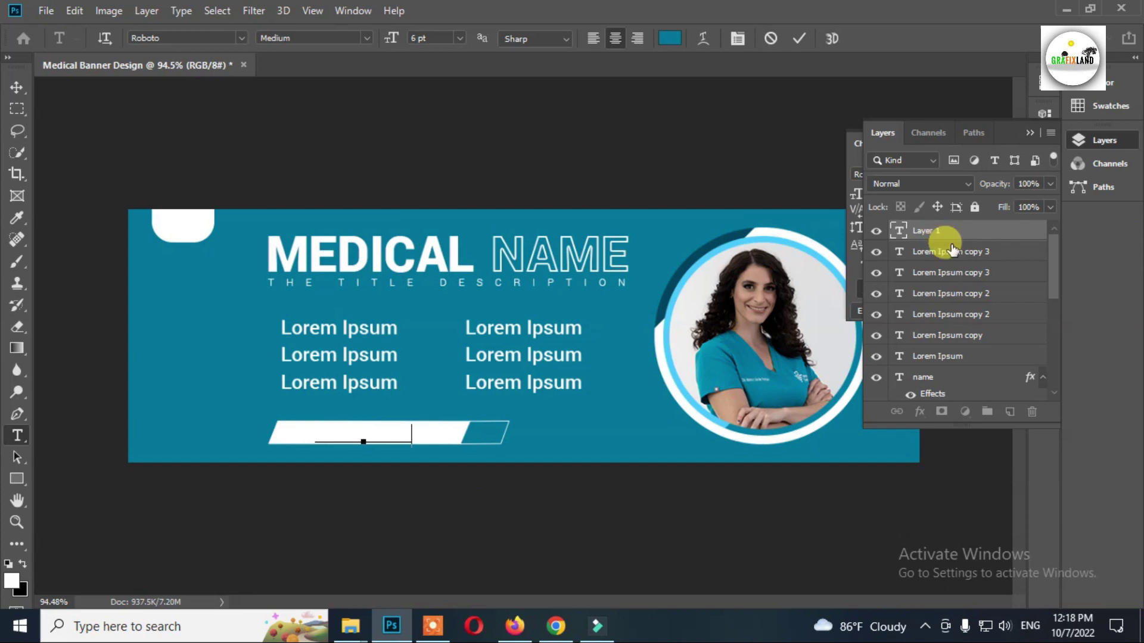
click(16, 87)
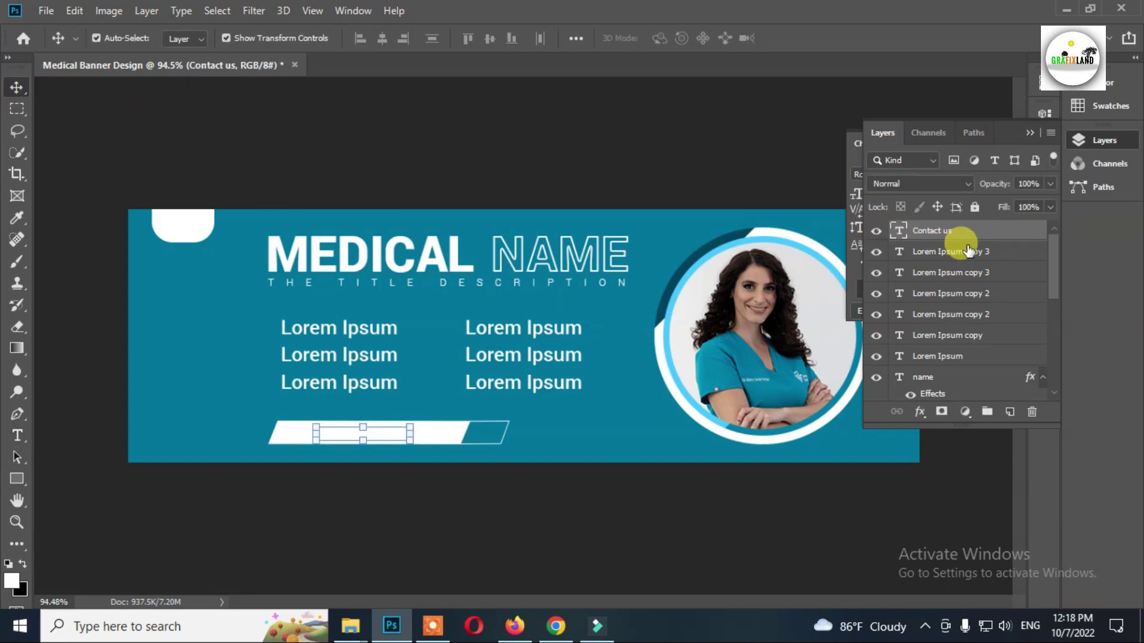
- Recolour the "Contact us" text with the banner's teal, 017e9b
click(470, 430)
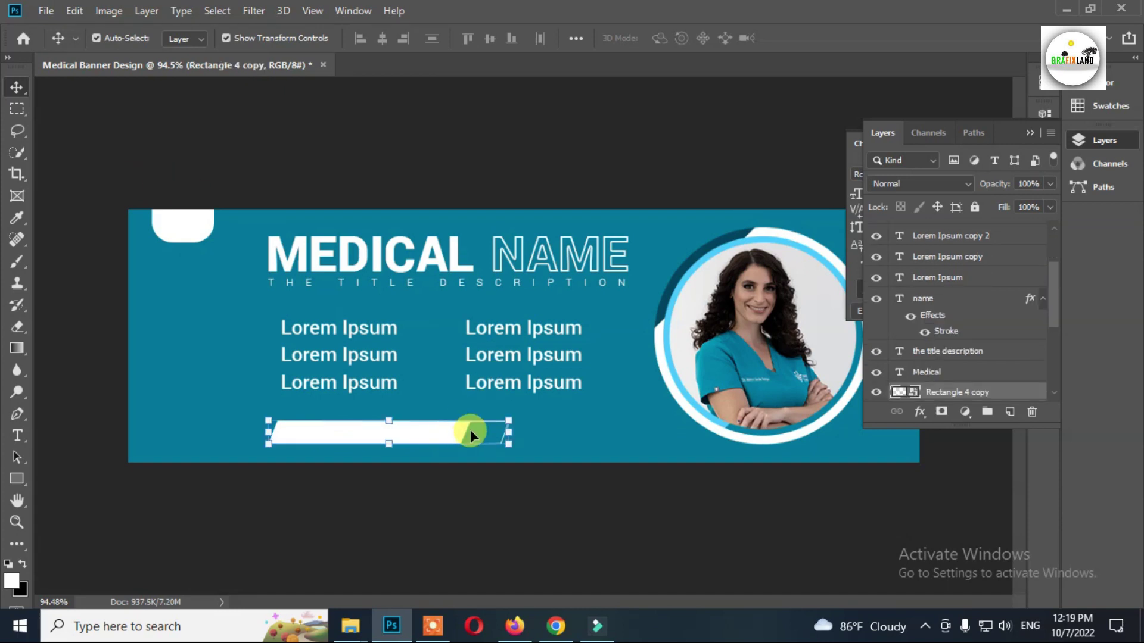
click(876, 393)
click(876, 393)
scroll(920, 263, up, 3)
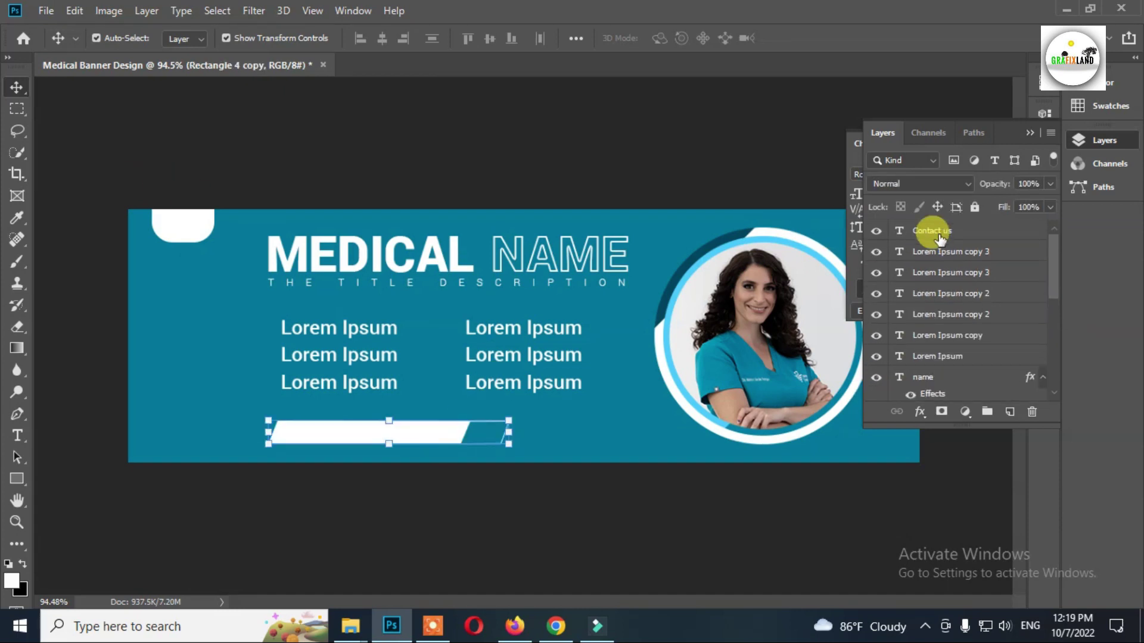
click(937, 233)
key(t)
click(668, 37)
click(607, 289)
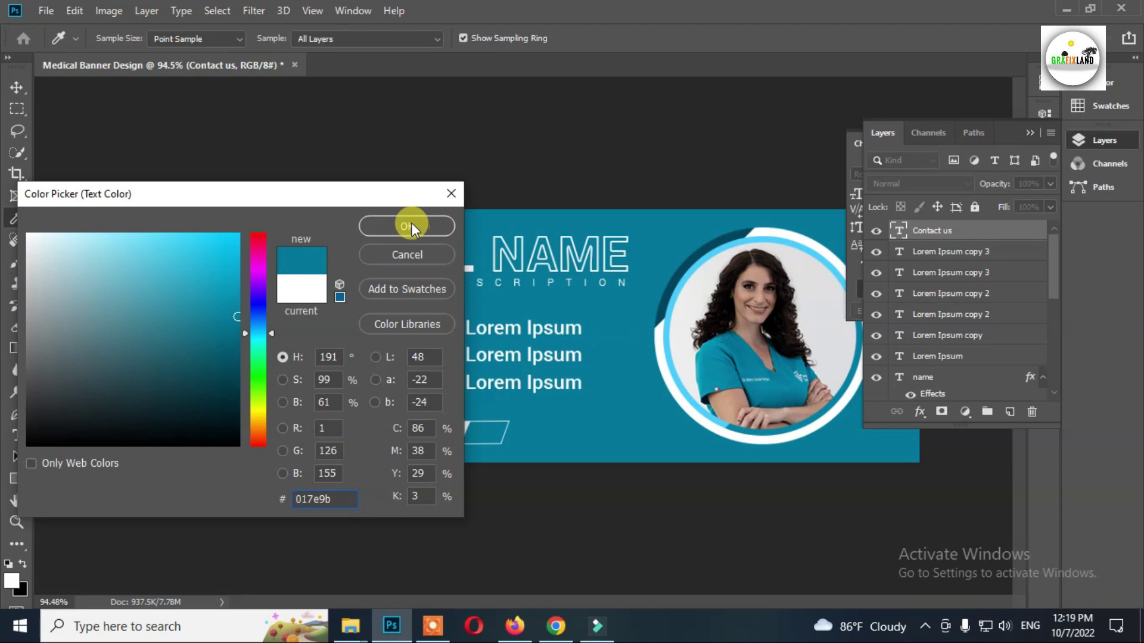
click(411, 225)
- Nudge the "Contact us" text vertically until it is centred in the slanted bar
key(v)
key(Up)
key(Up)
key(Up)
key(Up)
key(Up)
key(Up)
key(Up)
key(Up)
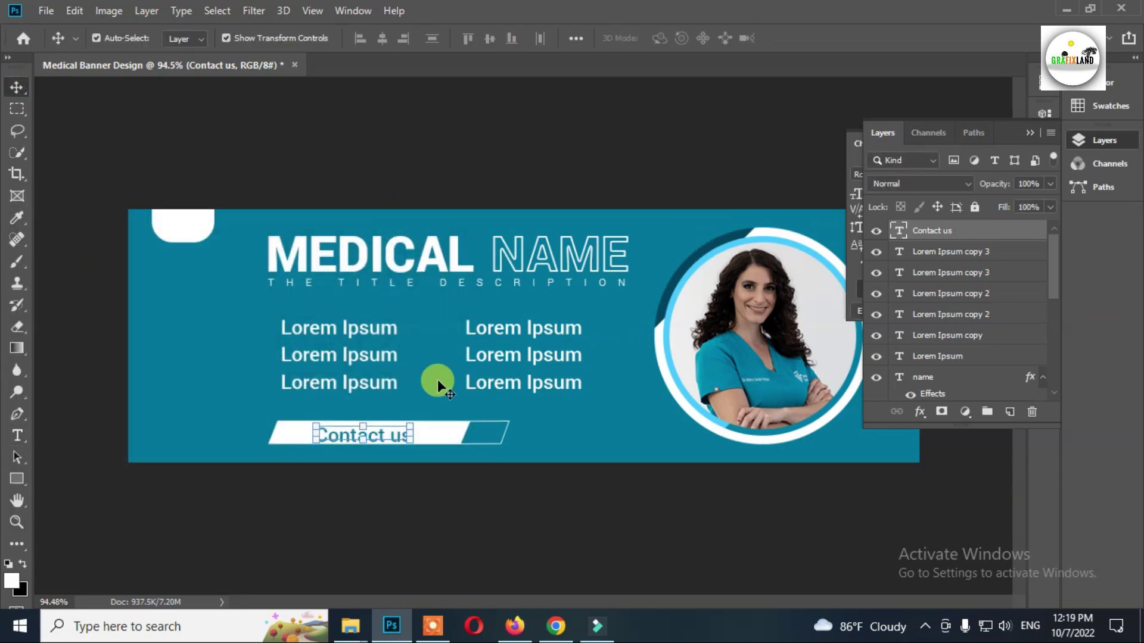
key(Down)
key(Down)
- Set the "Contact us" text to Roboto Medium Italic
key(t)
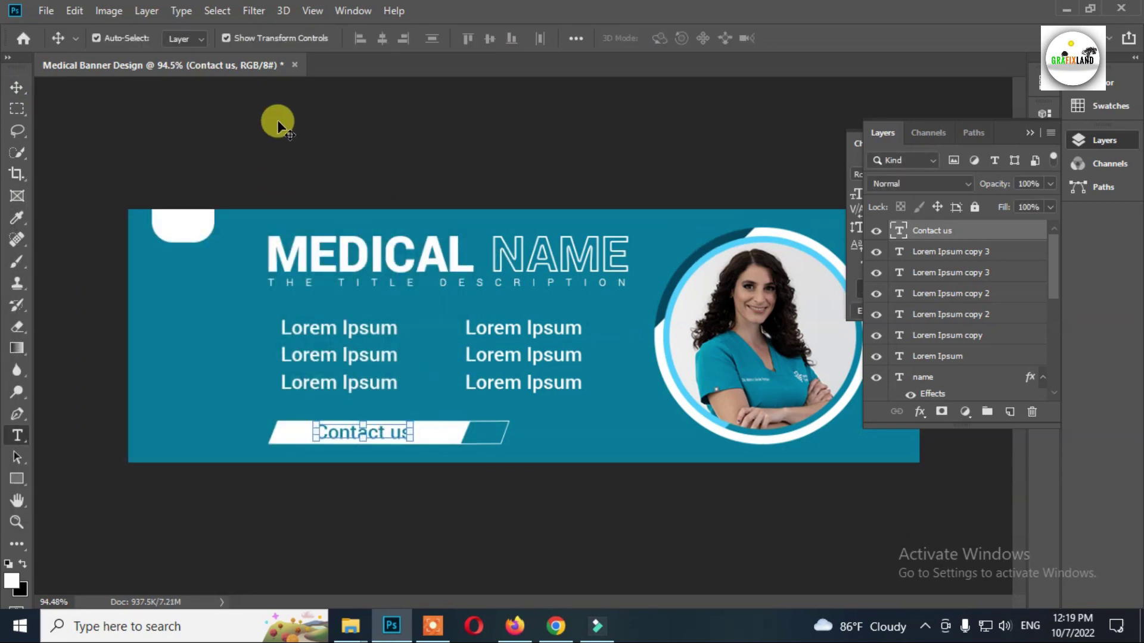
click(367, 38)
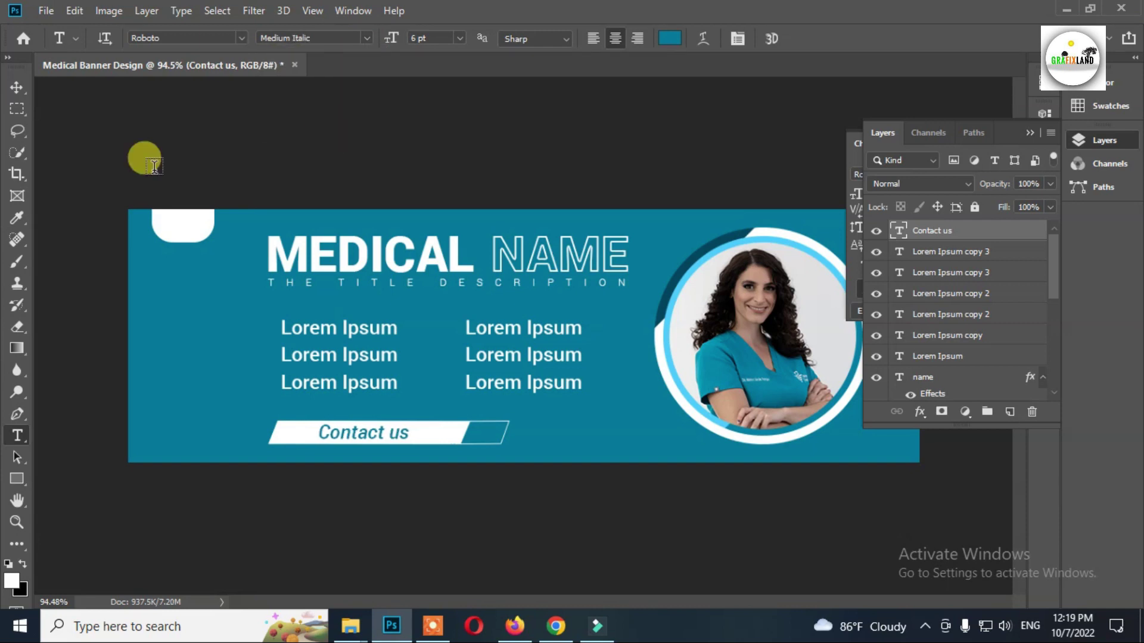
click(19, 92)
click(182, 153)
- Choose the phone icon as custom shape and draw it small beside the slanted bar
key(u)
drag(11, 479, 77, 561)
click(679, 38)
scroll(677, 122, down, 2)
scroll(677, 122, down, 8)
scroll(676, 122, down, 6)
double_click(709, 71)
drag(576, 414, 601, 438)
- Fill the phone icon shape with white
double_click(900, 231)
click(28, 235)
click(406, 225)
- Move the phone icon into the outlined end of the slanted bar and fit its size there
click(17, 88)
scroll(581, 438, up, 6)
scroll(655, 357, left, 5)
drag(730, 276, 341, 299)
key(ctrl+t)
key(Return)
click(471, 315)
key(ctrl+0)
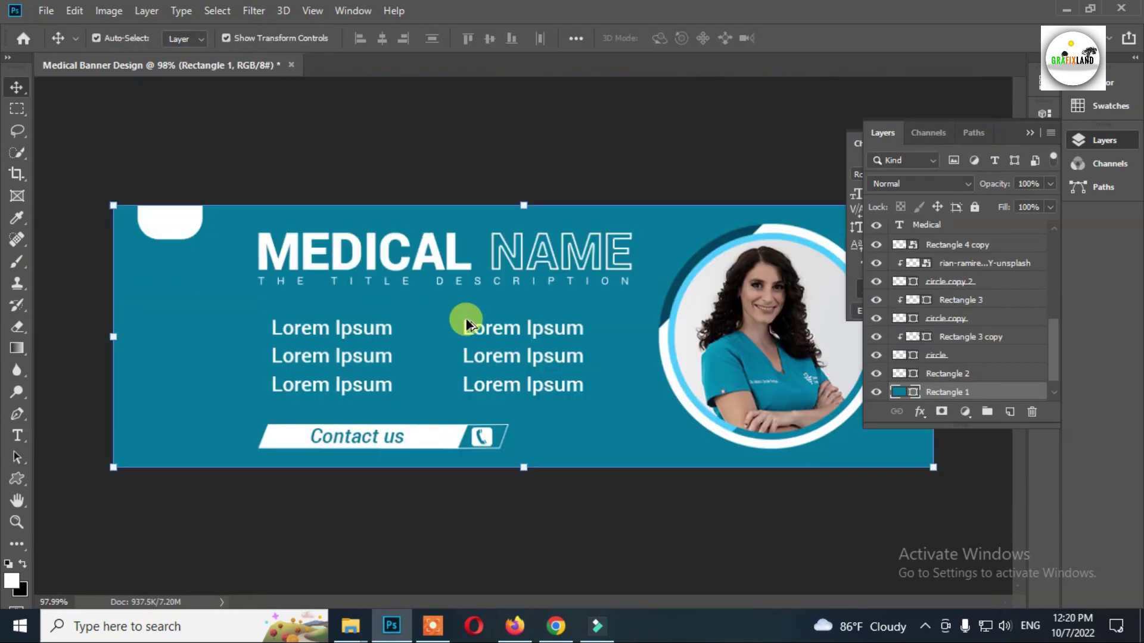
- Duplicate the white rounded tab and place the copy near the banner's lower-left corner
click(182, 222)
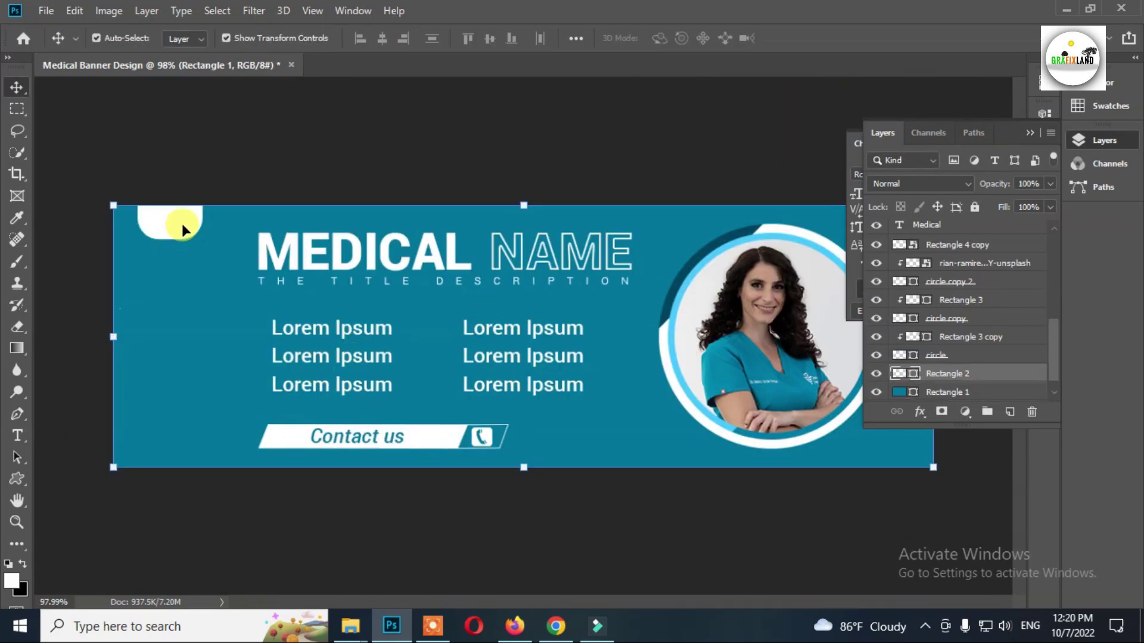
drag(181, 221, 135, 429)
click(126, 388)
- Rotate and enlarge the tab copy until it covers the banner's left part with a diagonal edge
drag(172, 332, 234, 365)
drag(156, 364, 718, 12)
drag(159, 419, 12, 113)
drag(320, 234, 333, 322)
key(Return)
drag(984, 348, 920, 346)
drag(306, 224, 334, 306)
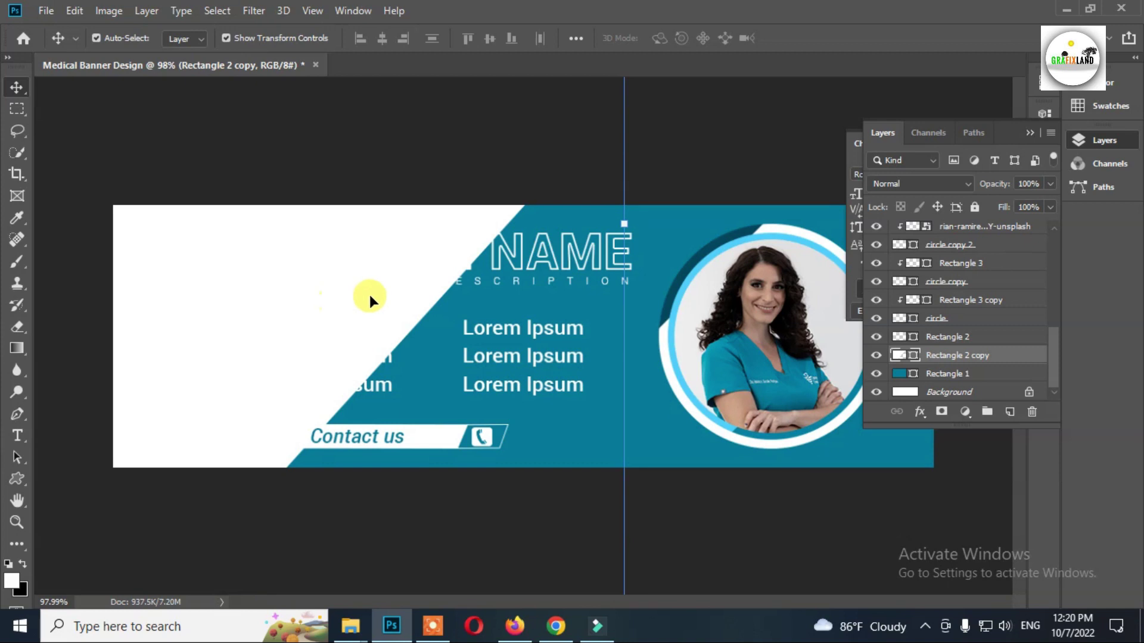
click(717, 156)
- Place the operating-room photo from the Downloads folder and scale it over the banner's left part
click(359, 624)
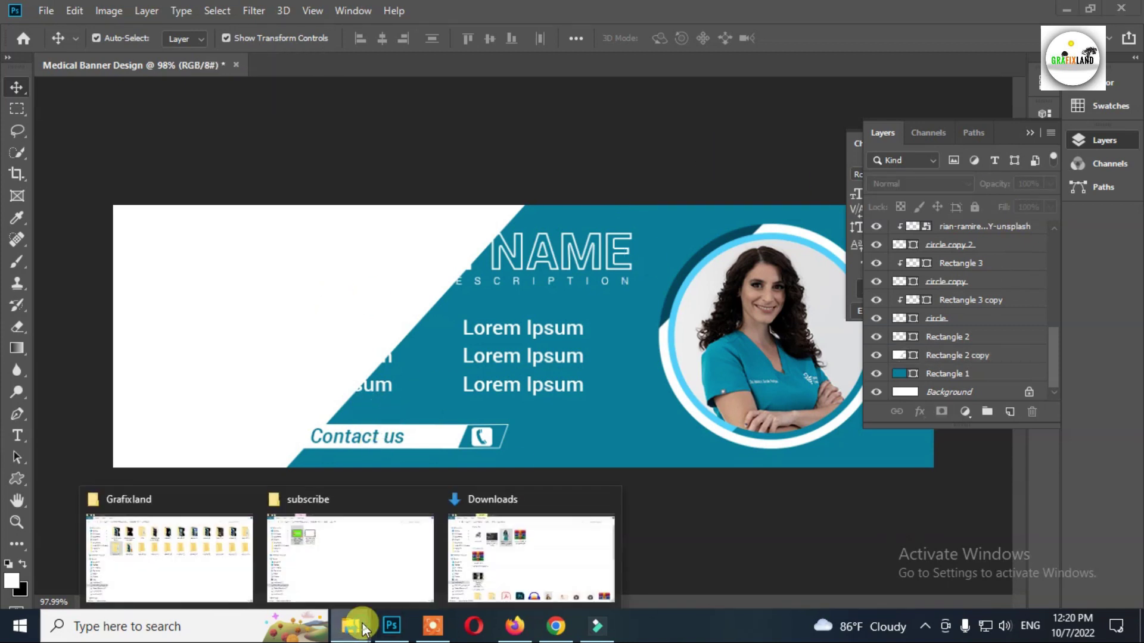
click(512, 551)
drag(318, 177, 337, 276)
drag(435, 448, 526, 508)
key(Return)
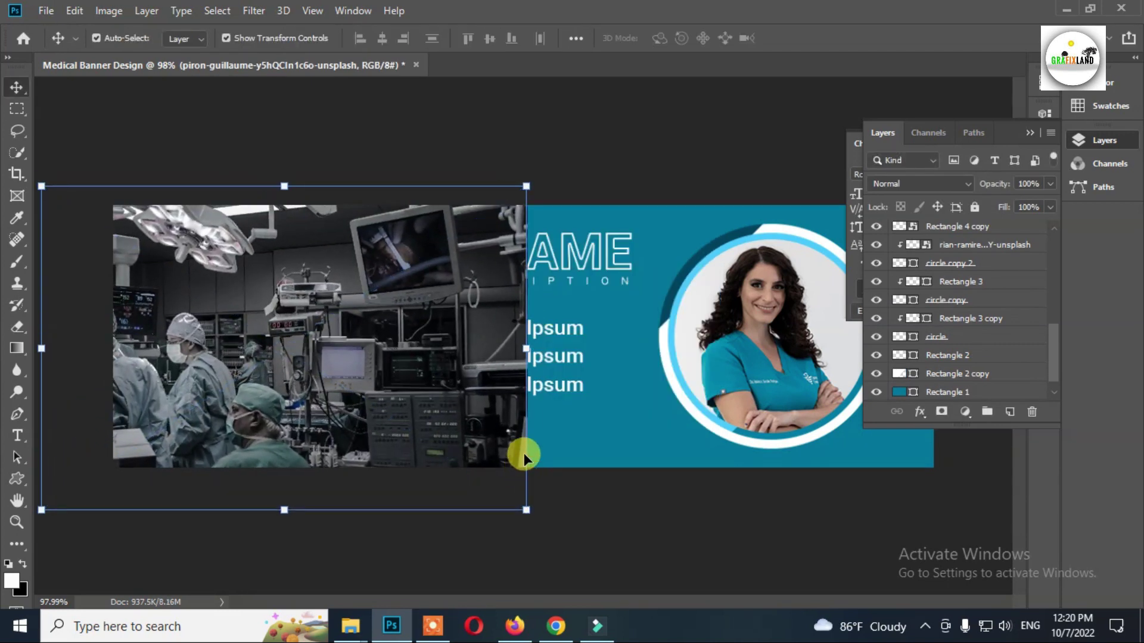
- Move the operating-room photo layer directly above the enlarged tab copy and clip it to that shape
scroll(977, 250, up, 10)
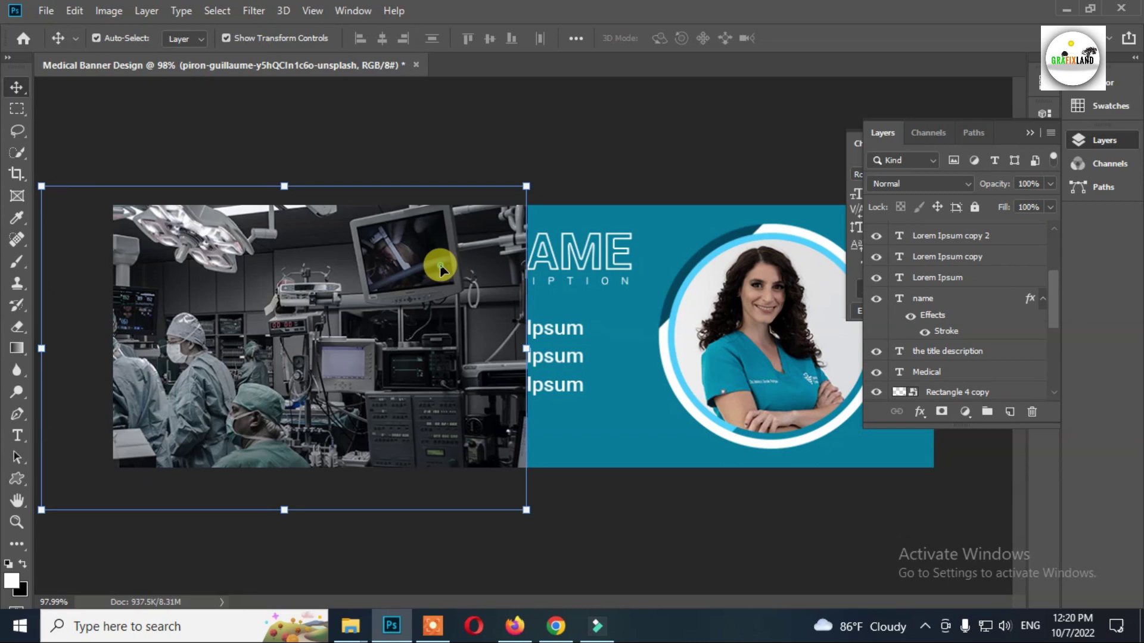
scroll(993, 299, down, 10)
scroll(1006, 307, up, 8)
scroll(1006, 307, up, 5)
click(966, 248)
click(974, 229)
click(965, 250)
drag(965, 230, 978, 317)
drag(987, 384, 987, 385)
drag(956, 291, 971, 398)
mouse_move(965, 343)
mouse_down()
mouse_move(966, 373)
mouse_move(983, 357)
mouse_up()
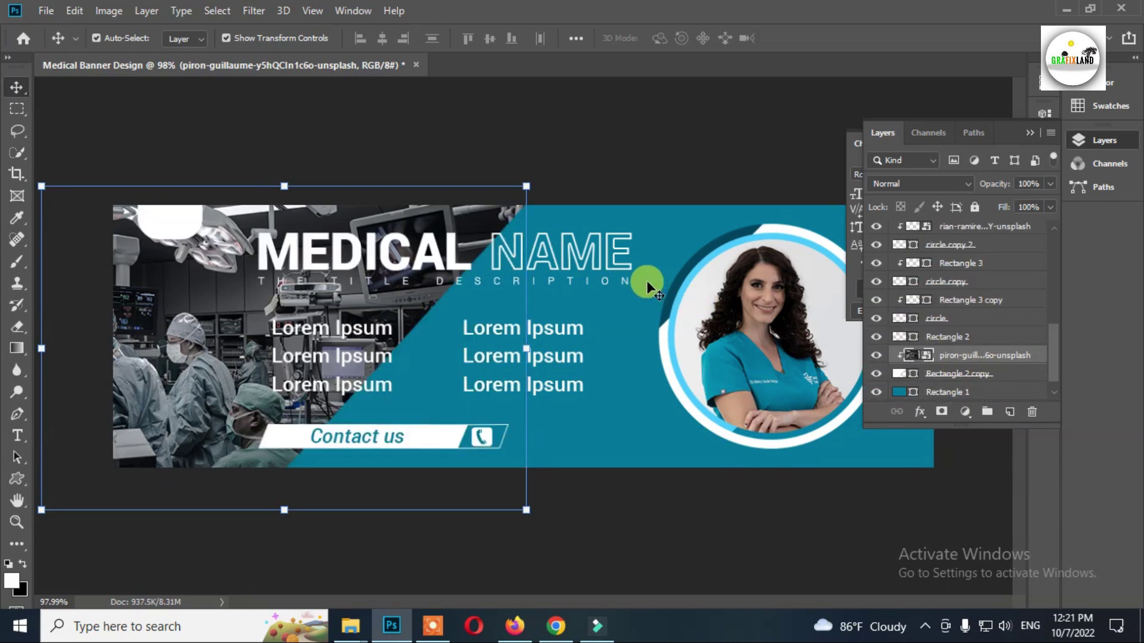
- Lower the operating-room photo's opacity to 77% and its fill to 83%
mouse_move(1040, 228)
mouse_down()
mouse_move(1003, 231)
mouse_move(1028, 230)
mouse_move(1010, 230)
mouse_move(1021, 225)
mouse_move(1010, 211)
mouse_move(1031, 209)
mouse_up()
click(1049, 184)
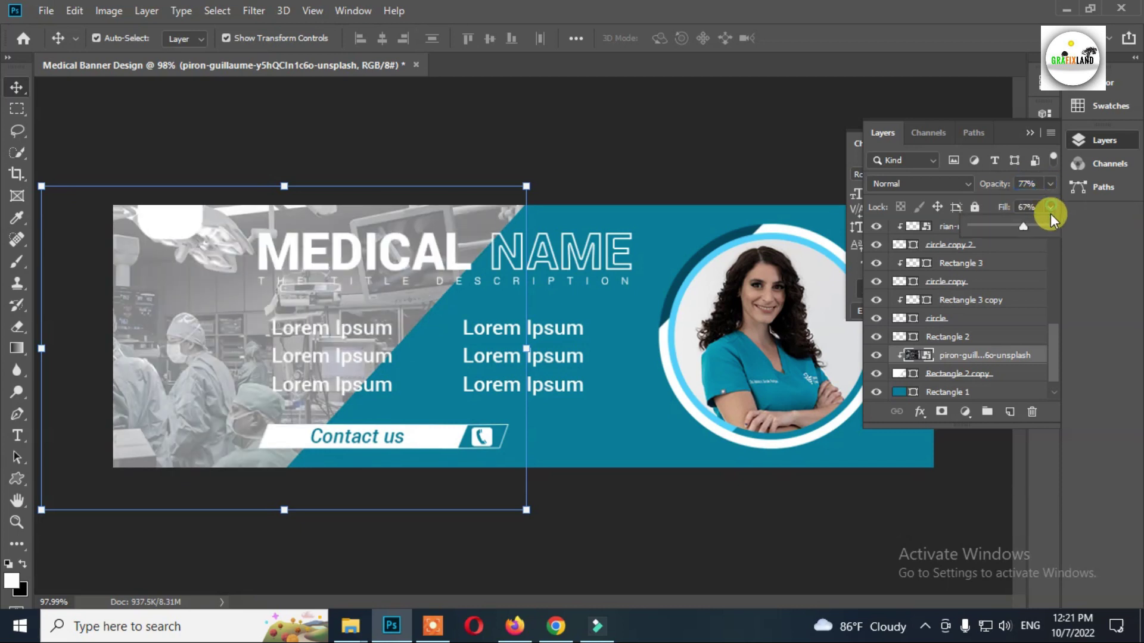
click(1035, 227)
click(503, 119)
- Recolour the white rounded tab with the banner's teal and move it slightly down
click(185, 212)
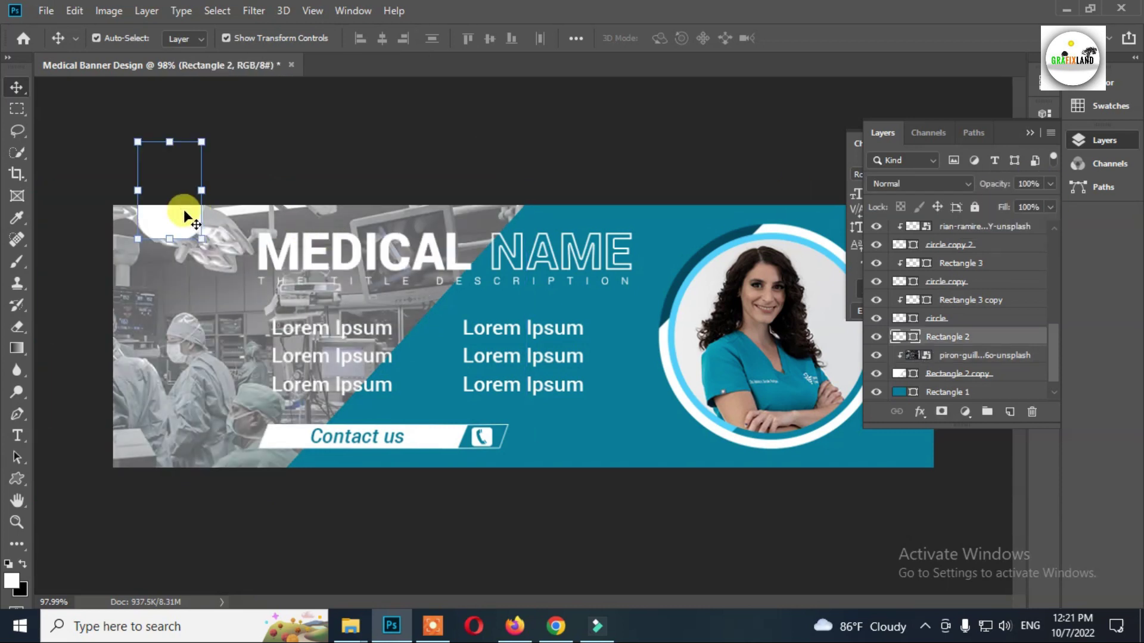
double_click(898, 338)
click(689, 238)
click(396, 224)
drag(184, 222, 184, 236)
click(393, 154)
- Rotate the photo's clipping shape upright so the photo is cropped by a rounded corner at the banner's left end
click(432, 222)
mouse_move(536, 177)
mouse_down()
mouse_move(475, 151)
mouse_move(531, 193)
mouse_up()
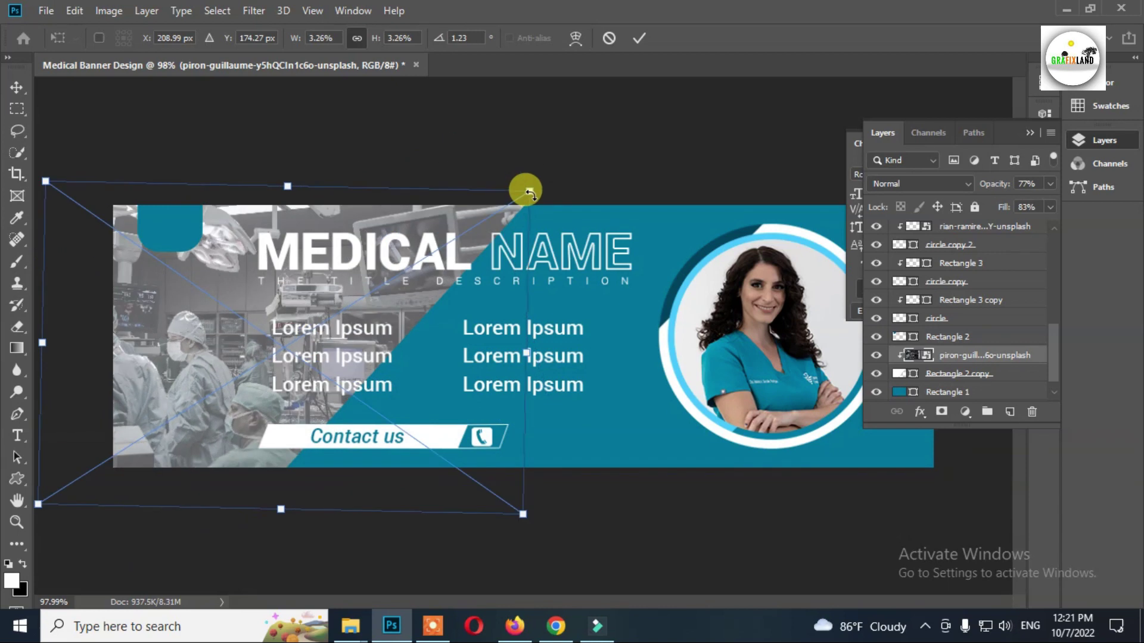
click(914, 372)
key(ctrl+minus)
key(ctrl+minus)
drag(611, 473, 394, 487)
key(Return)
- Change the rounded tab's fill colour back to white
click(333, 280)
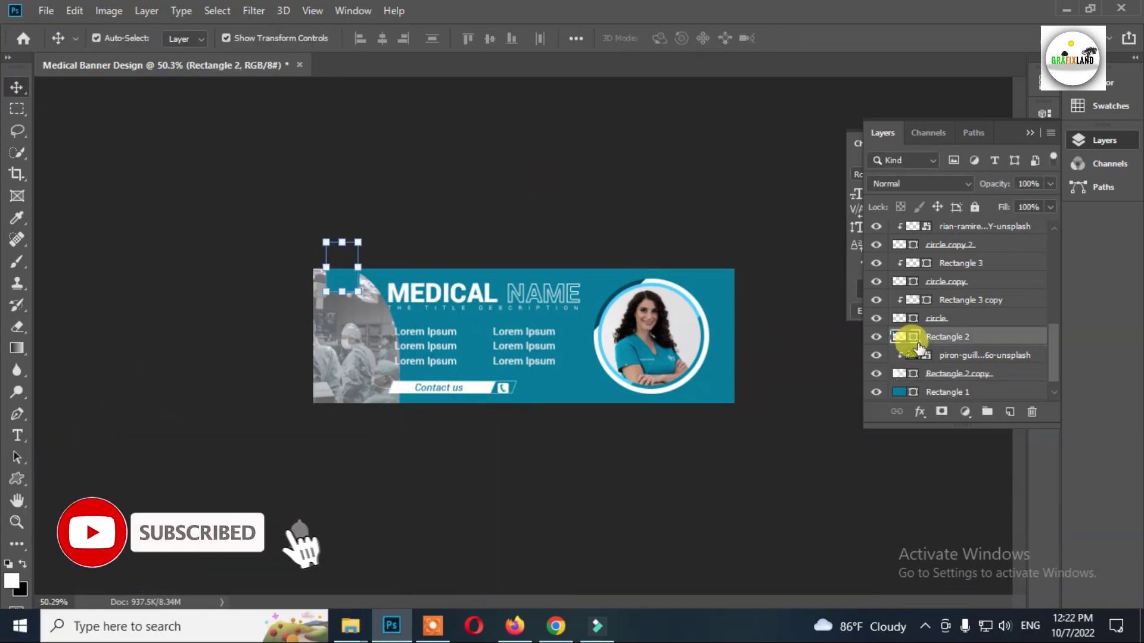
double_click(906, 339)
click(27, 235)
click(406, 225)
- Raise the operating-room photo's fill and opacity back to full
click(352, 358)
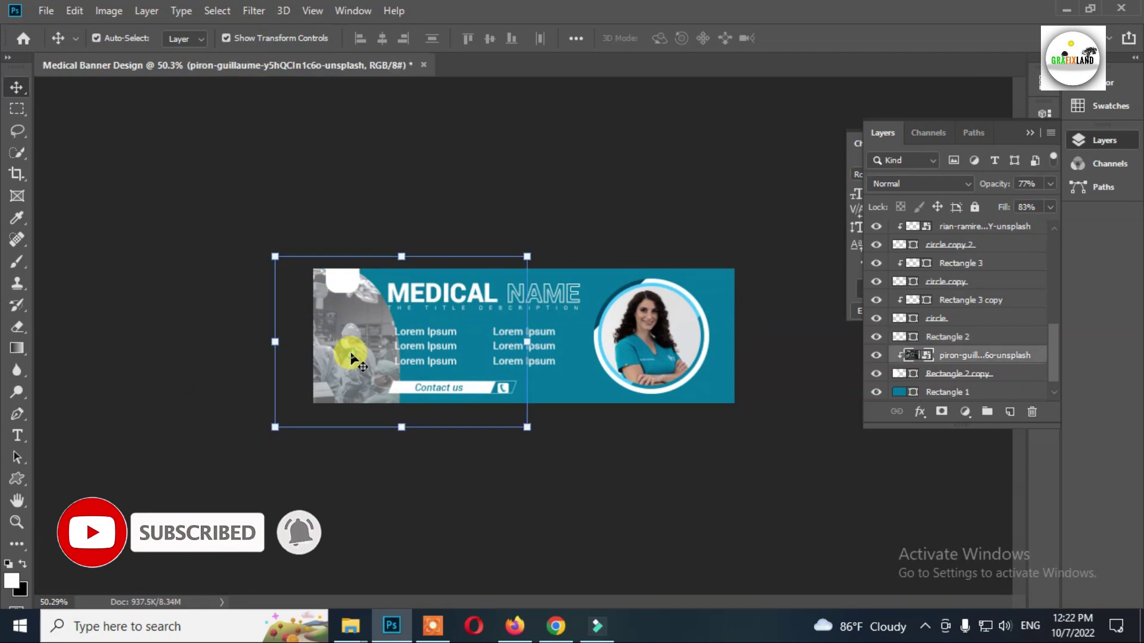
drag(1049, 205, 1099, 231)
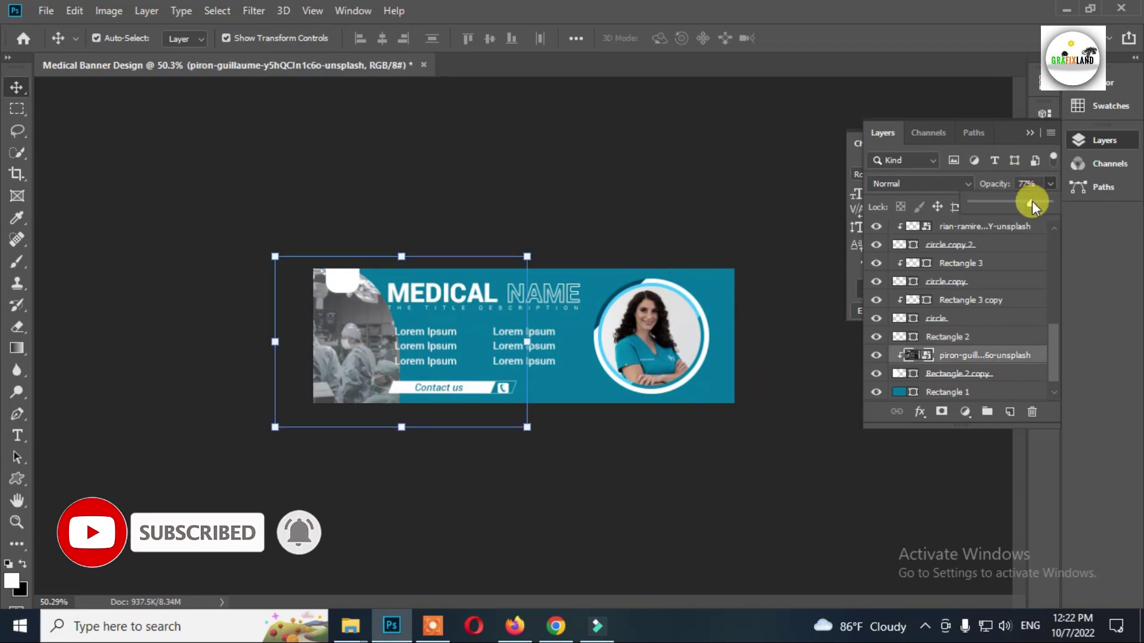
drag(1032, 202, 1063, 204)
click(369, 233)
- Shift the photo and its clipping shape left to clear the text, and move the white tab slightly down
scroll(324, 326, up, 6)
scroll(324, 327, up, 1)
drag(236, 326, 221, 326)
click(969, 375)
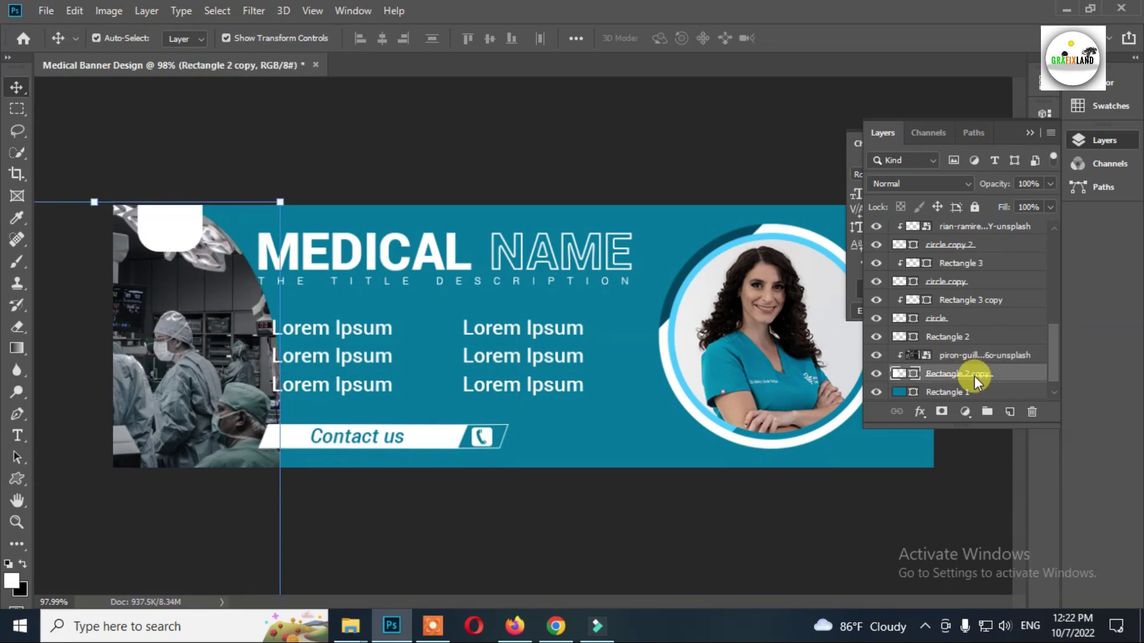
key(shift+Left)
key(shift+Left)
key(shift+Left)
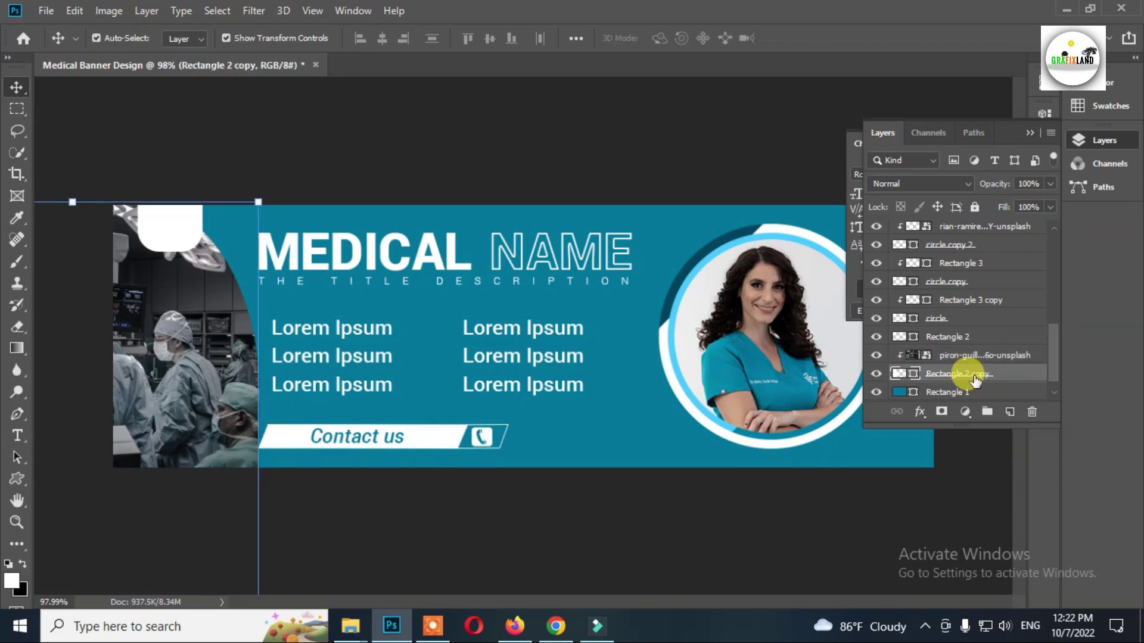
drag(191, 231, 184, 235)
- Convert the Contact us text and its slanted white bar together into one smart object
click(444, 439)
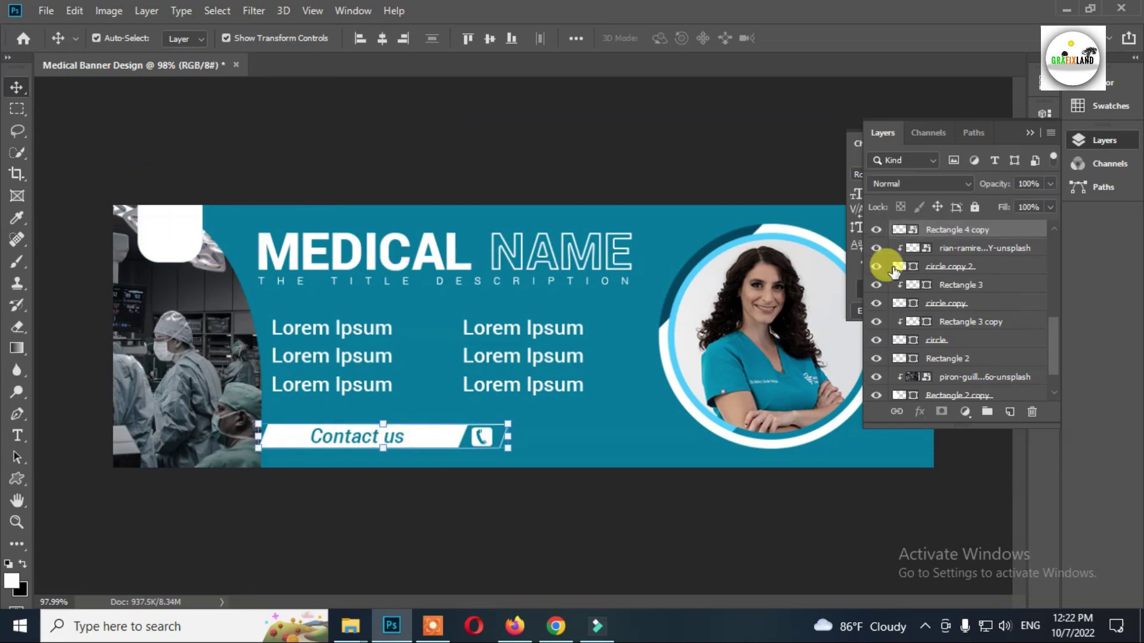
scroll(929, 268, up, 5)
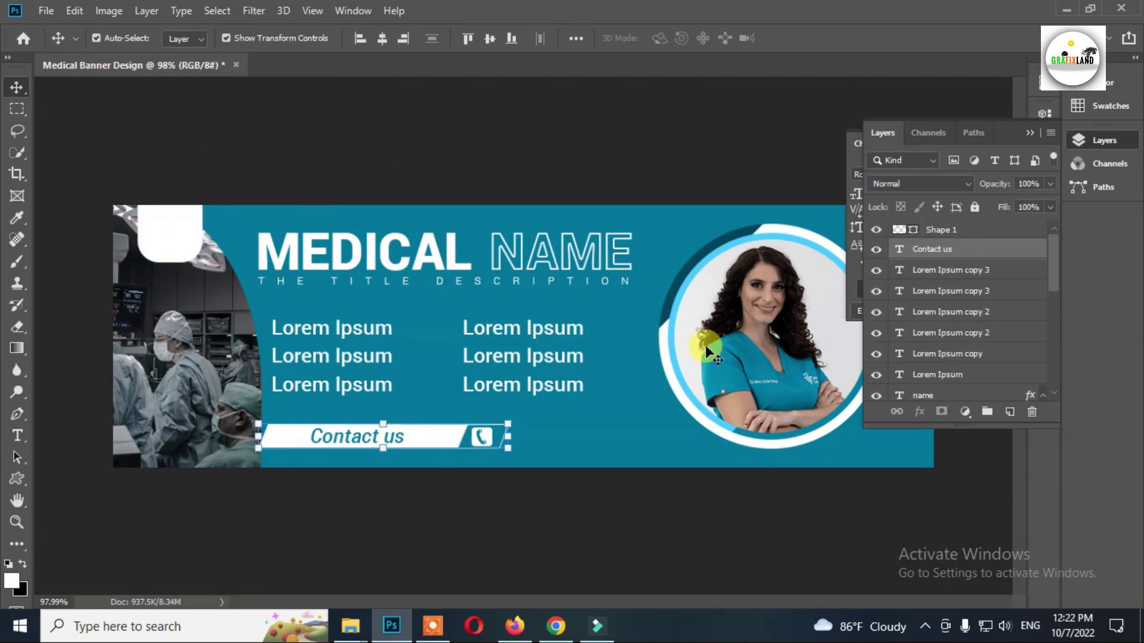
scroll(967, 288, down, 5)
right_click(963, 321)
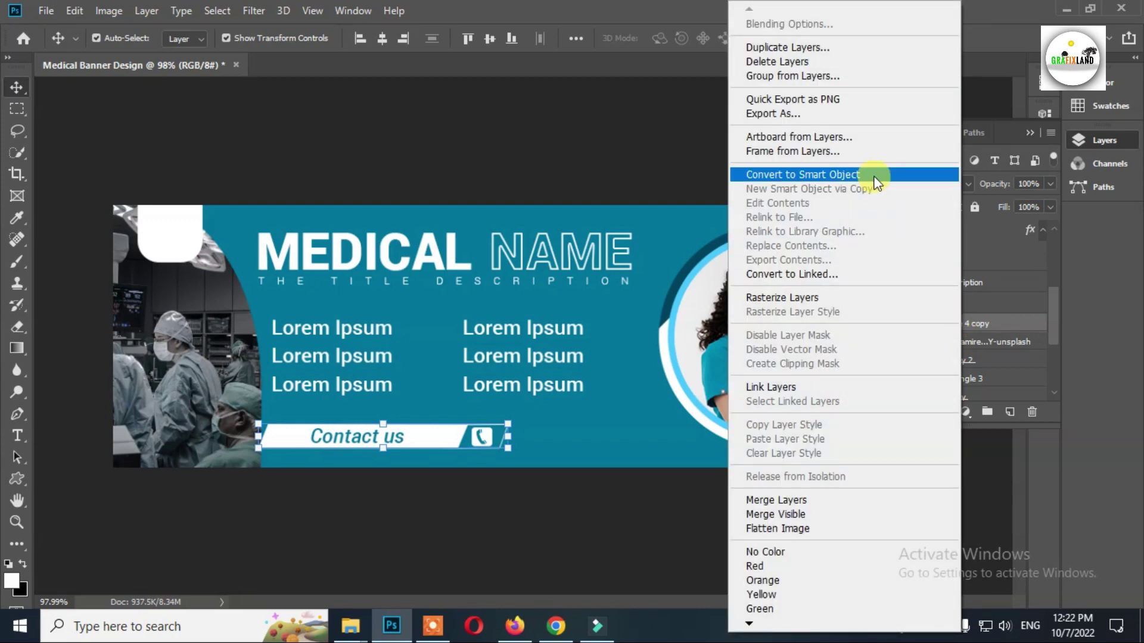
click(875, 182)
- Nudge the contact bar and its phone icon right together until they sit centred below the two list columns
drag(433, 437, 443, 437)
click(487, 438)
key(Right)
key(Right)
key(Right)
key(Right)
key(Right)
key(Right)
key(Right)
key(Right)
key(Right)
key(Right)
key(Right)
key(Right)
key(Right)
key(Right)
key(Right)
key(Right)
click(445, 437)
key(Right)
key(Right)
key(Right)
key(Right)
key(Right)
key(Right)
key(Right)
key(Right)
key(Right)
key(Right)
key(Right)
key(Right)
key(Right)
key(Right)
key(Right)
key(Right)
key(Right)
key(Right)
key(Right)
key(Right)
click(496, 440)
key(Right)
key(Right)
key(Right)
key(Right)
key(Right)
key(Right)
key(Right)
key(Right)
key(Right)
key(Right)
key(Right)
key(Right)
key(Right)
key(Right)
click(458, 438)
click(506, 441)
key(shift+Right)
key(shift+Right)
click(469, 435)
key(shift+Right)
key(shift+Right)
click(524, 440)
key(shift+Right)
key(shift+Right)
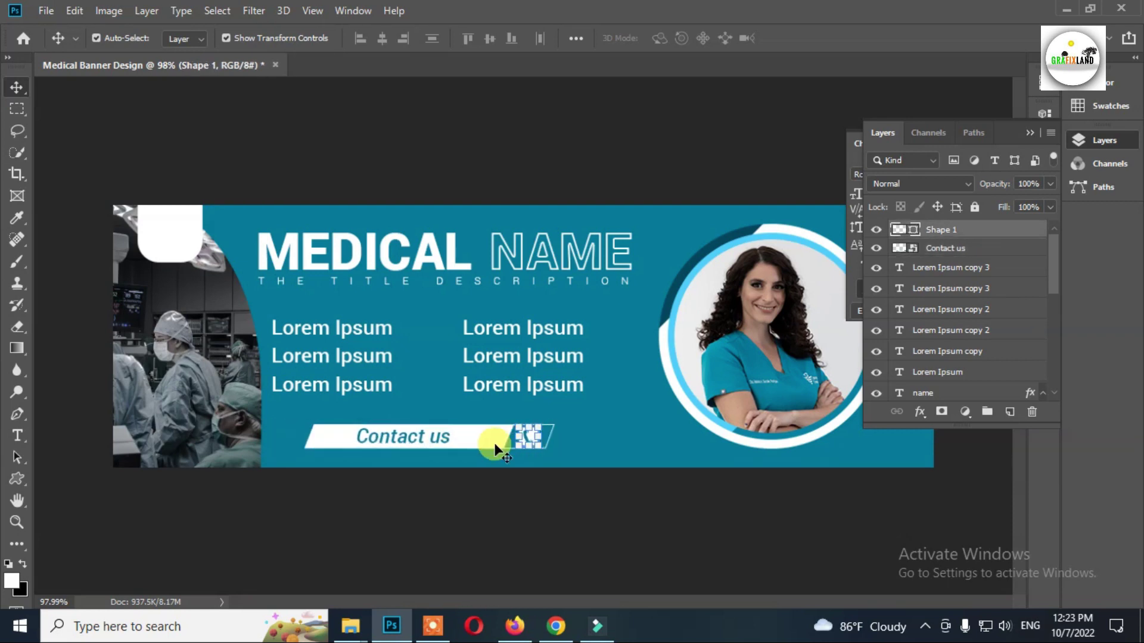
click(451, 438)
click(482, 444)
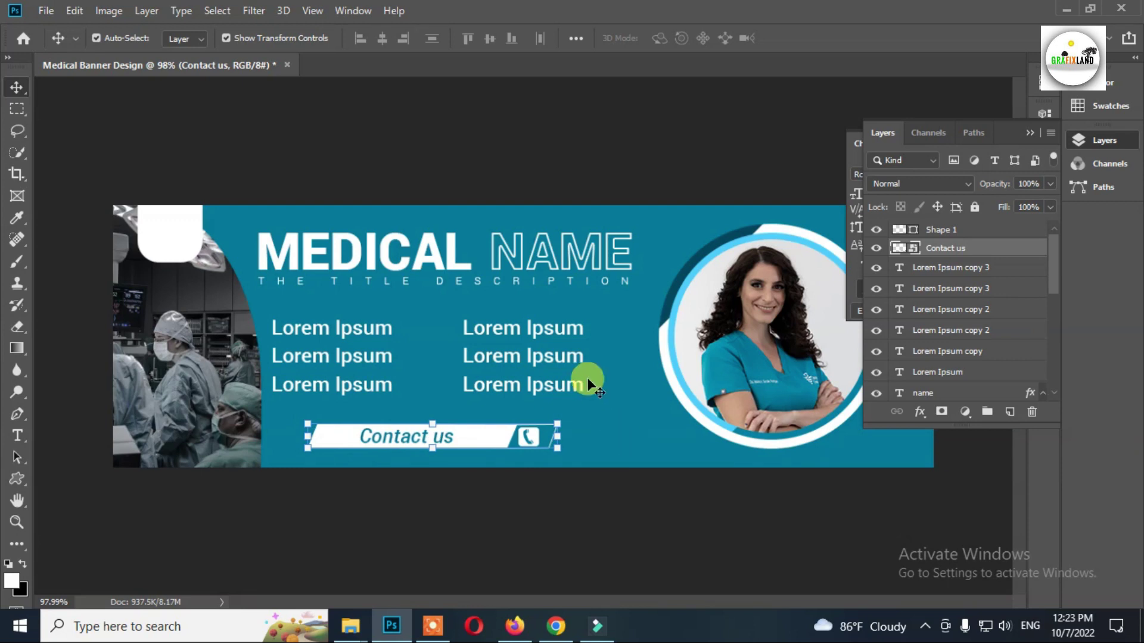
- Add an inner shadow with 78% opacity to the white rounded tab above the operating-room photo
click(199, 230)
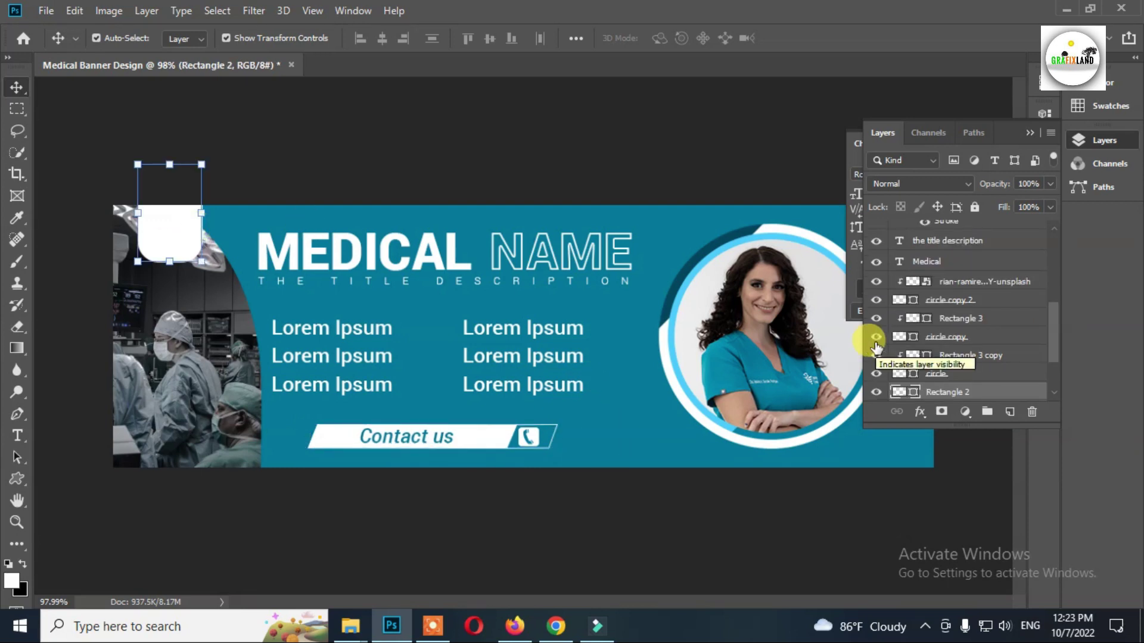
click(939, 412)
click(920, 412)
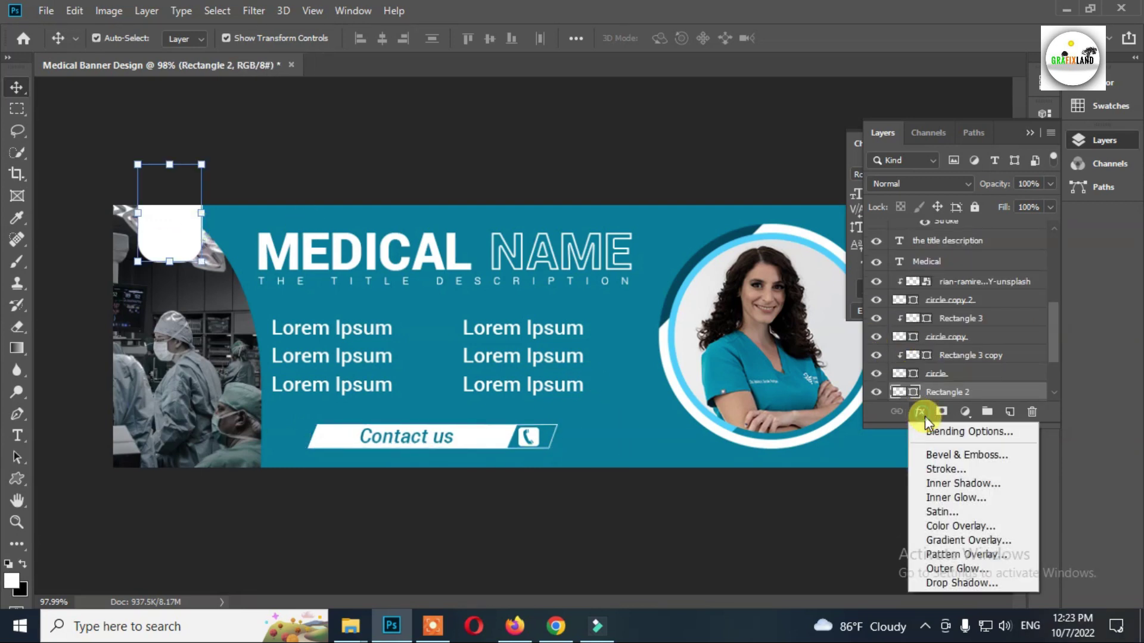
click(949, 481)
drag(482, 206, 795, 123)
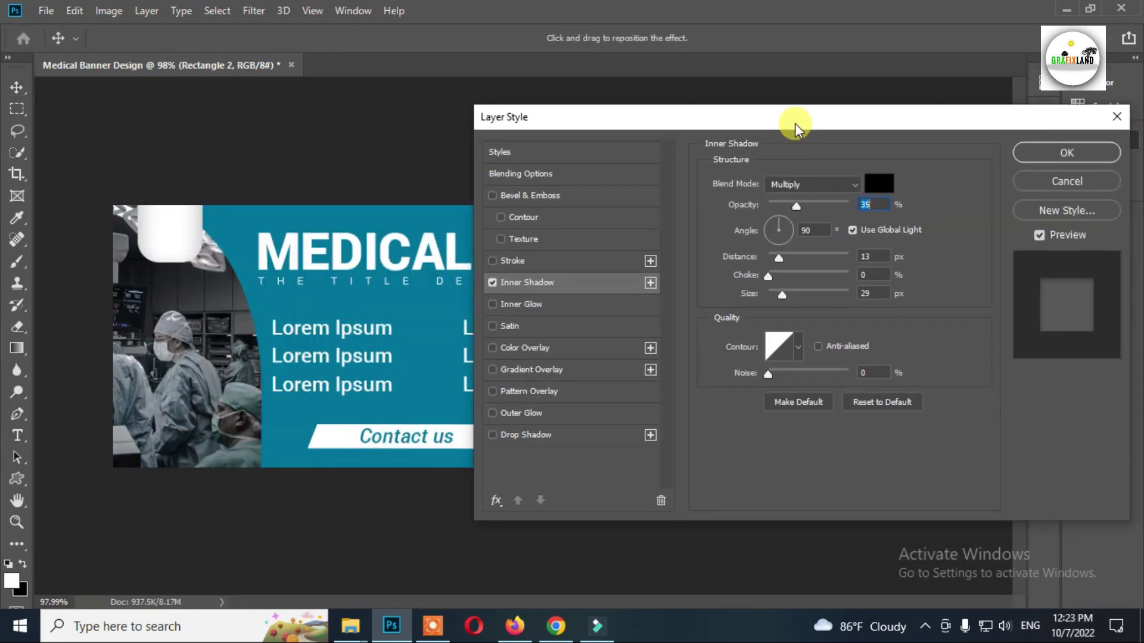
drag(796, 205, 831, 206)
click(1067, 154)
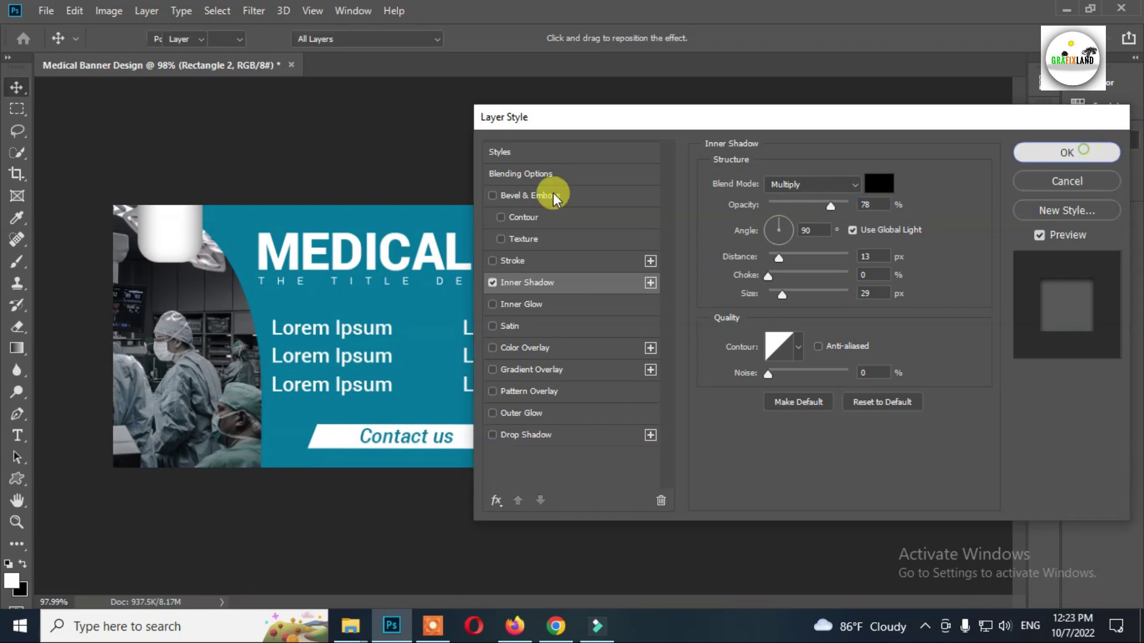
- Add the text LOGO in Roboto Bold at 3 pt on the white rounded tab
click(156, 109)
scroll(212, 242, up, 4)
key(t)
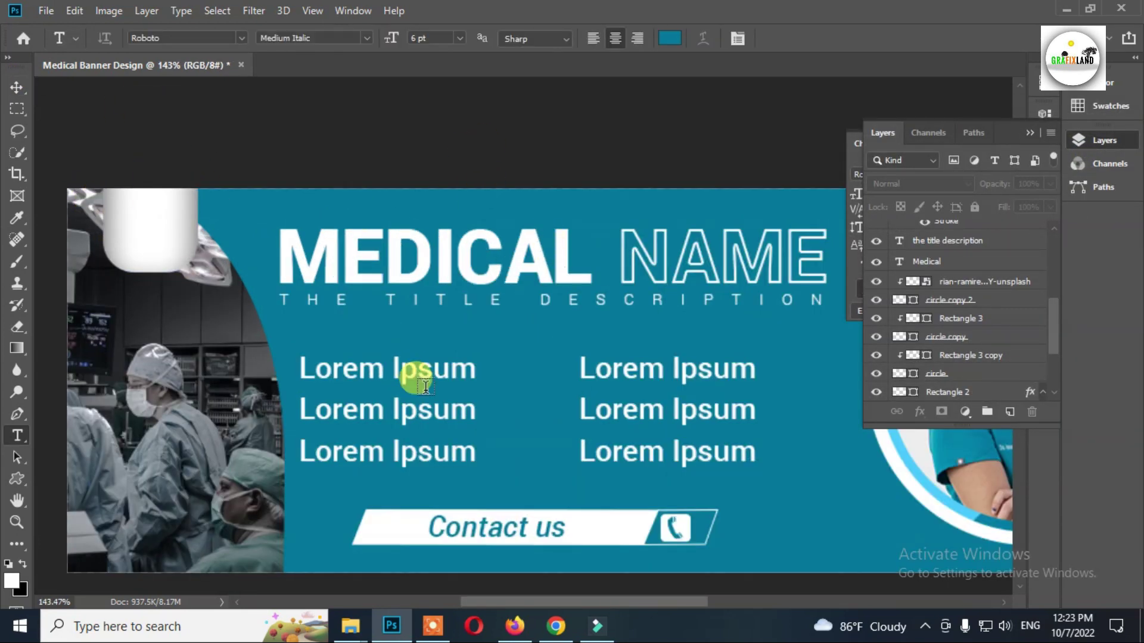
click(152, 226)
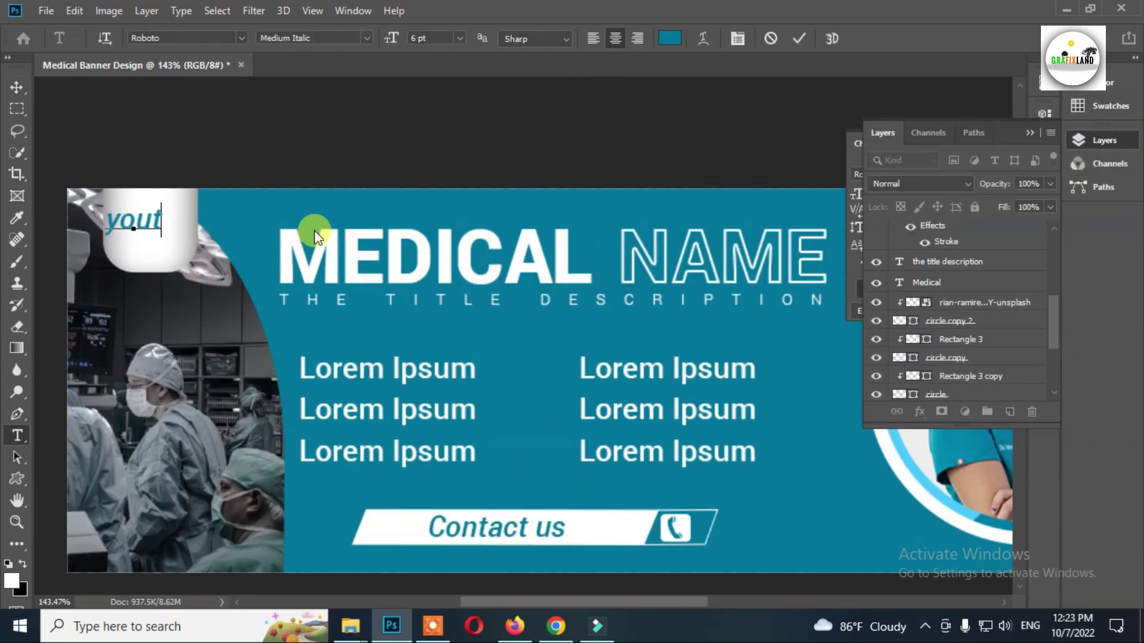
key(ctrl+a)
click(364, 38)
click(300, 157)
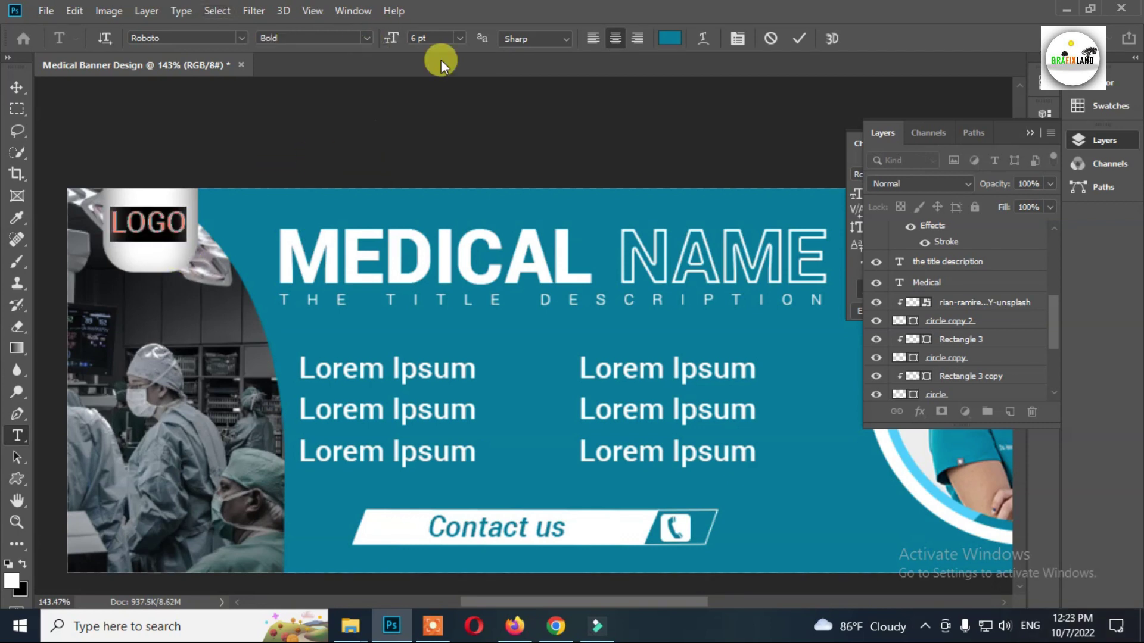
drag(387, 46, 386, 47)
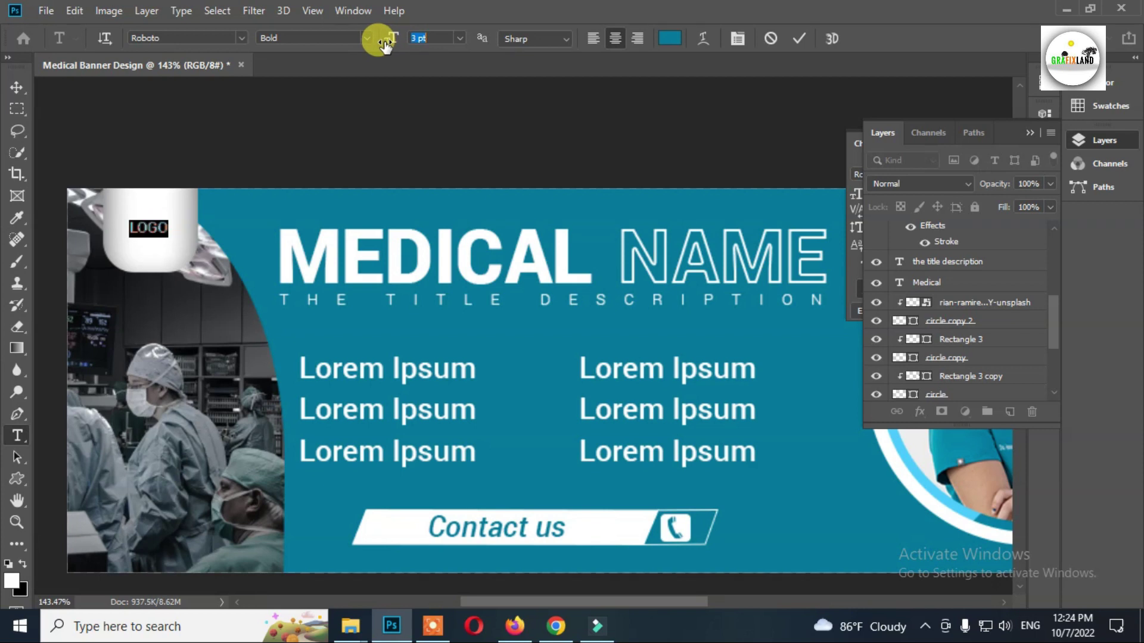
click(24, 88)
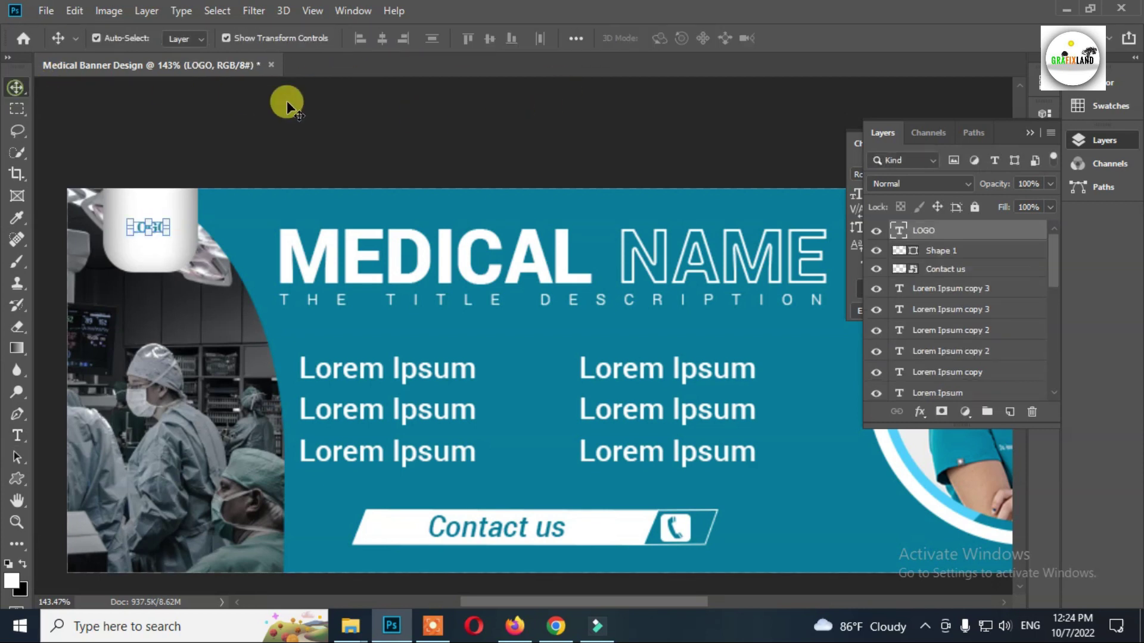
click(288, 103)
- Draw a tall, narrow black rectangle along the banner's right edge, extending above and below the canvas
scroll(280, 149, down, 5)
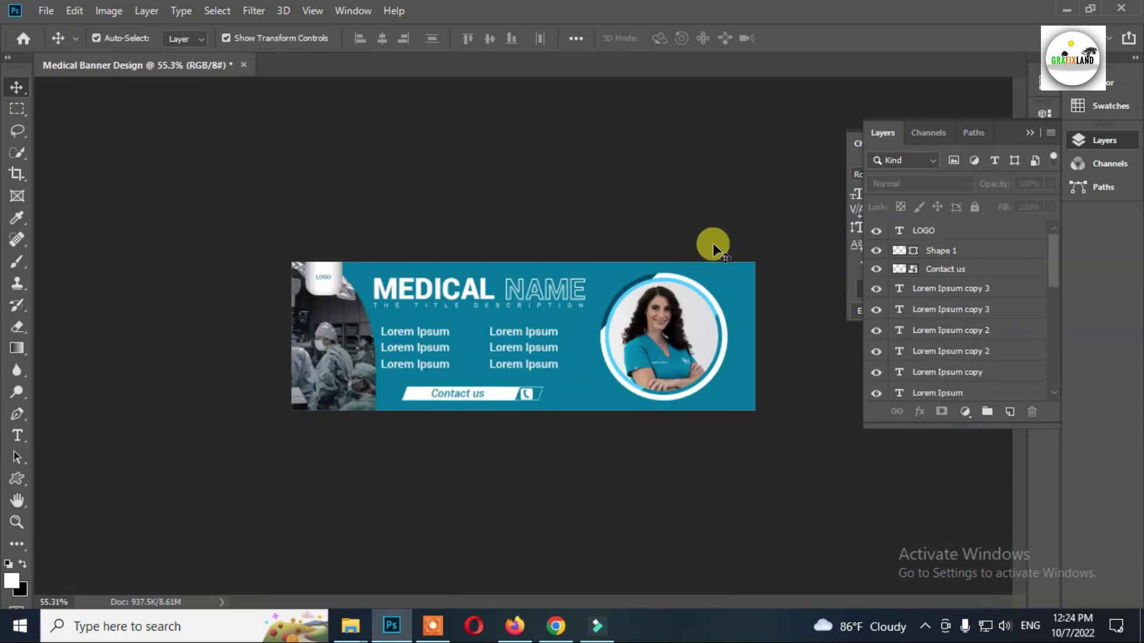
scroll(713, 244, up, 1)
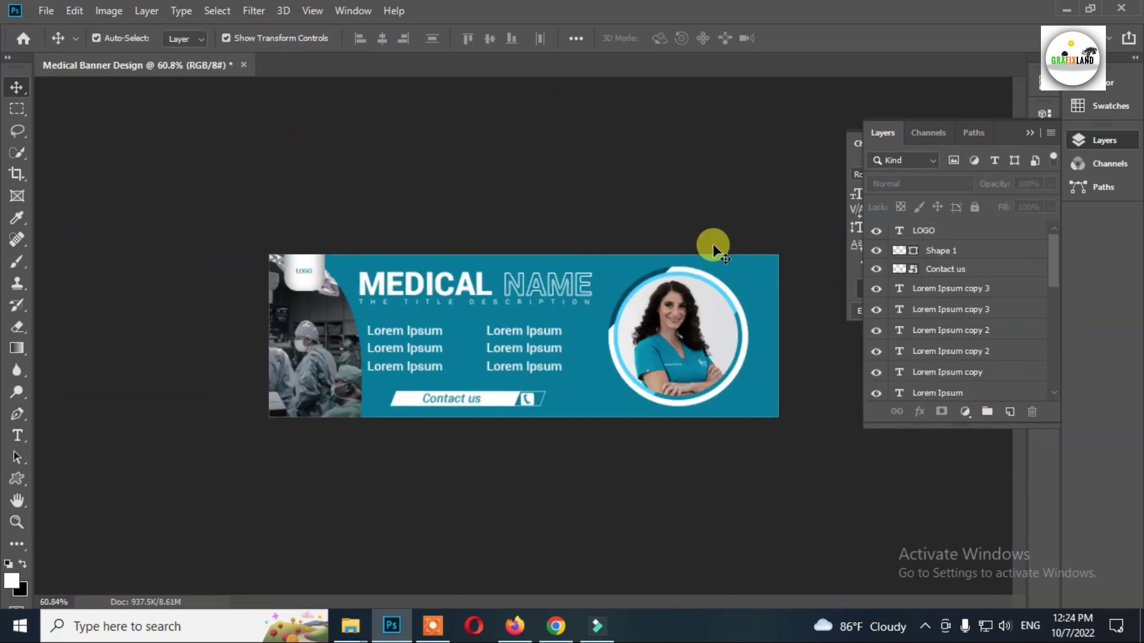
right_click(9, 473)
click(84, 478)
drag(774, 195, 834, 529)
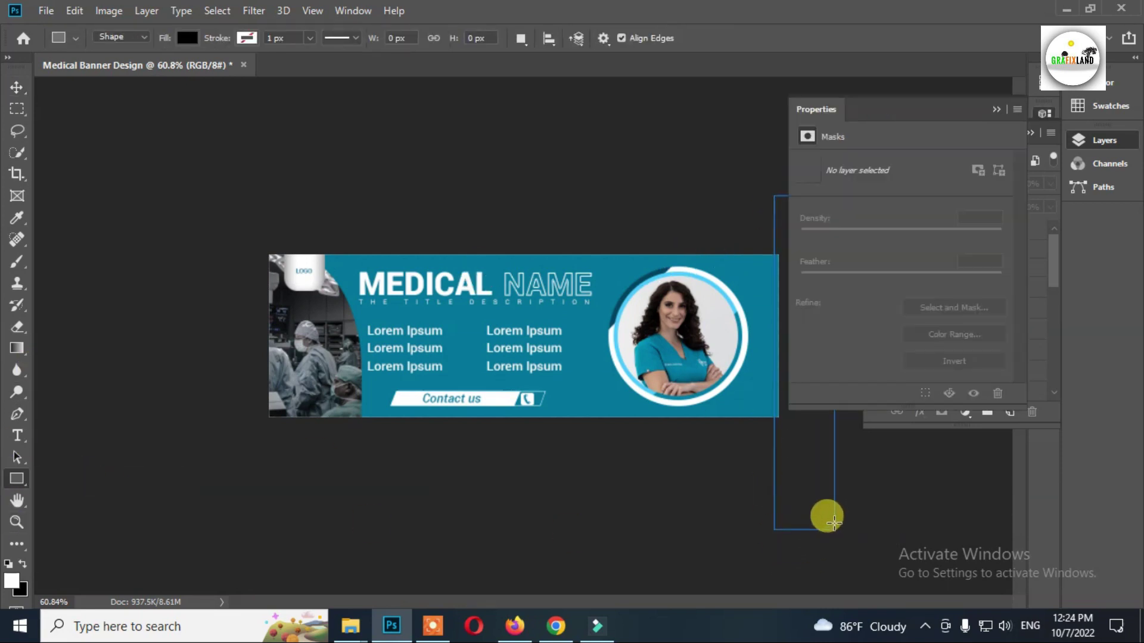
click(996, 109)
key(v)
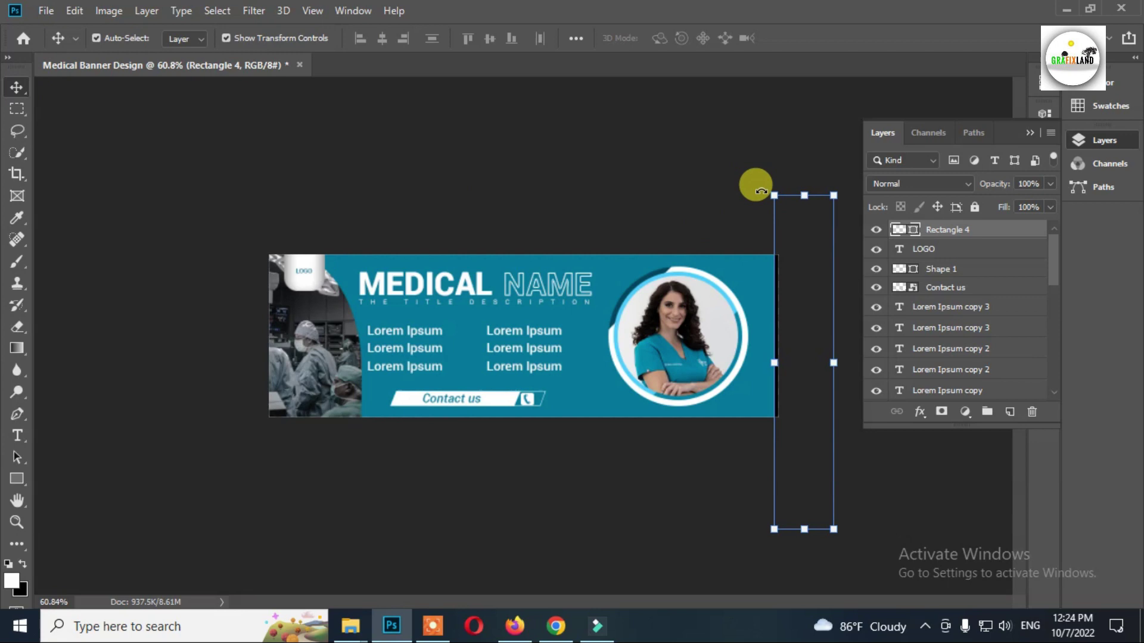
- Rotate the black rectangle about 59° and place it diagonally across the banner's lower-right corner
drag(761, 191, 812, 143)
drag(817, 373, 721, 403)
drag(727, 208, 521, 504)
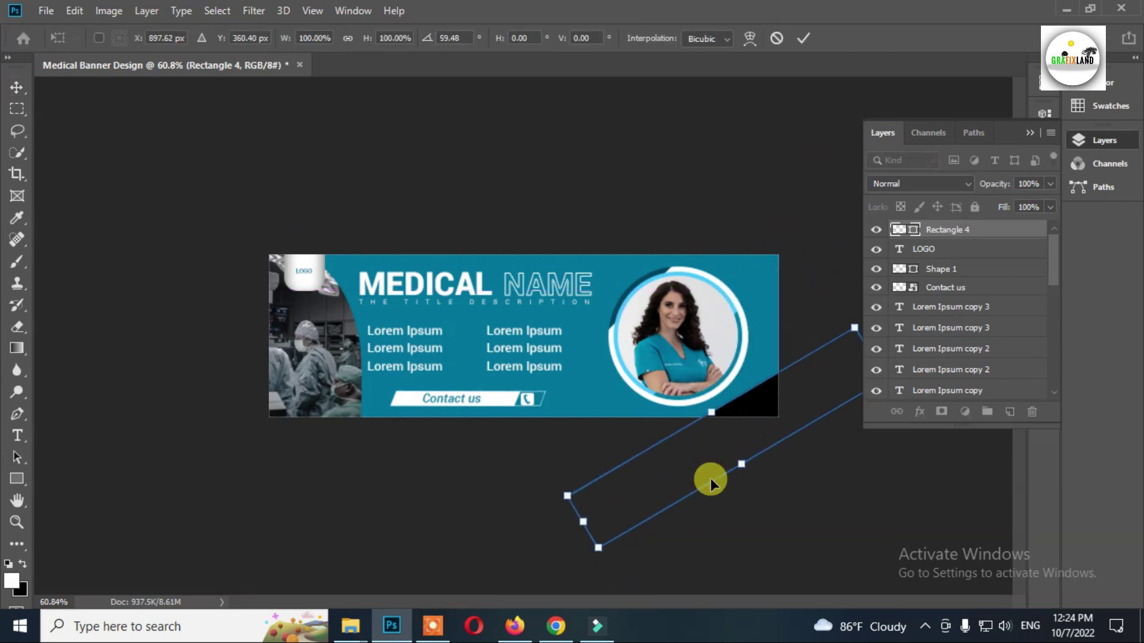
drag(772, 409, 767, 414)
key(Return)
- Move the diagonal rectangle's layer directly above the teal background shape and set its fill to light blue 8bdfff
drag(946, 230, 906, 383)
double_click(901, 356)
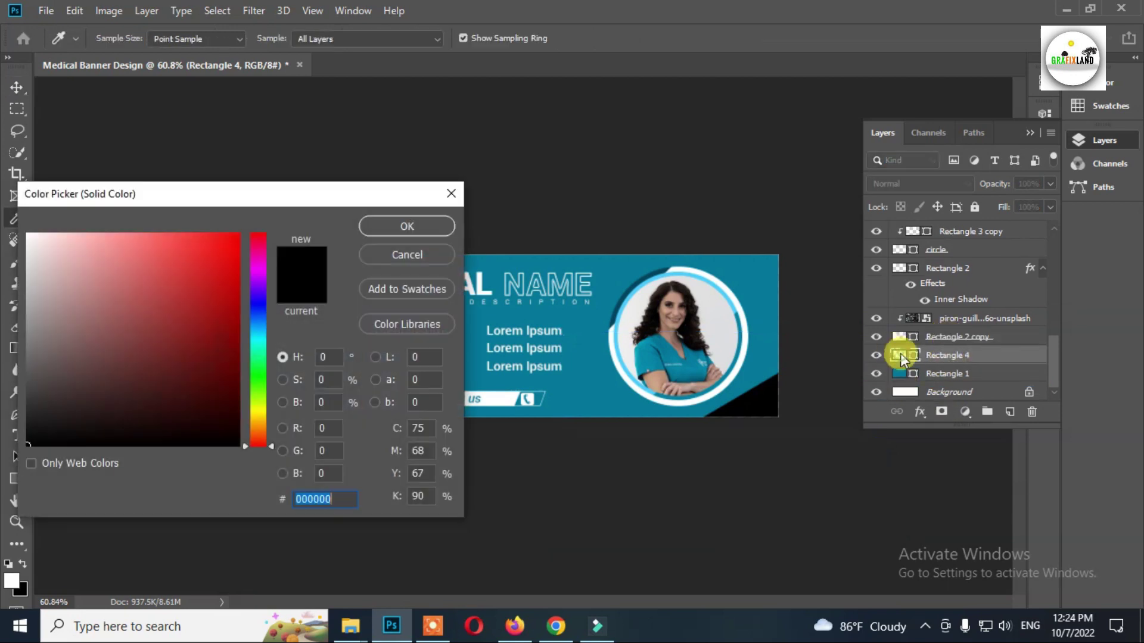
click(739, 304)
drag(195, 265, 133, 224)
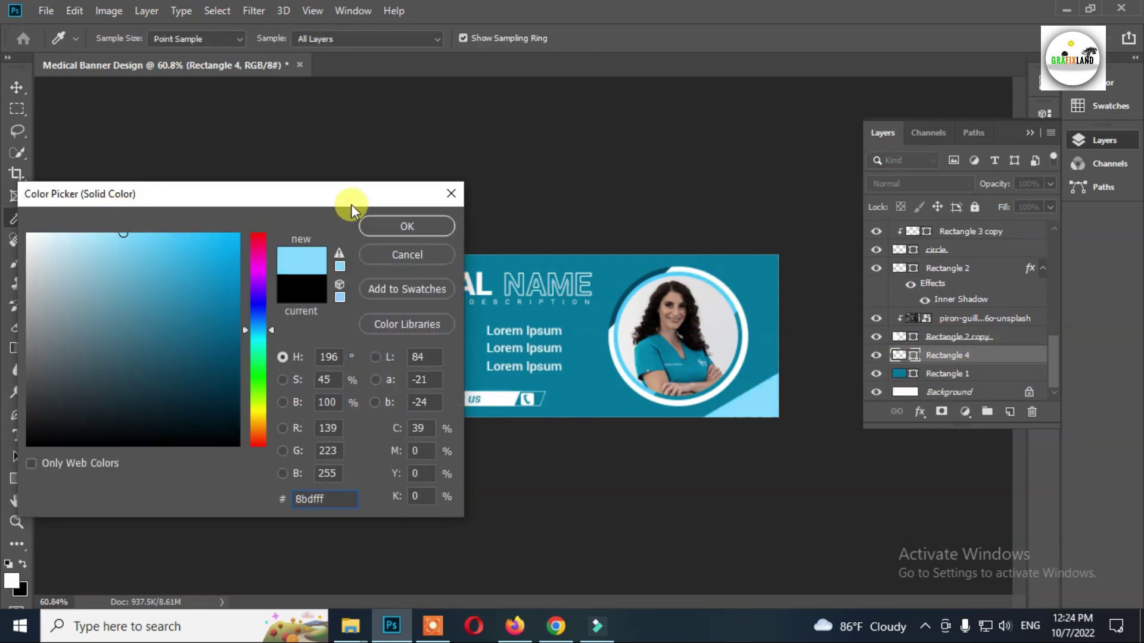
click(407, 226)
- Shift the light-blue diagonal band outward so it covers only a small triangle in the banner's lower-right corner
drag(554, 324, 549, 353)
drag(801, 395, 768, 405)
key(Return)
click(685, 181)
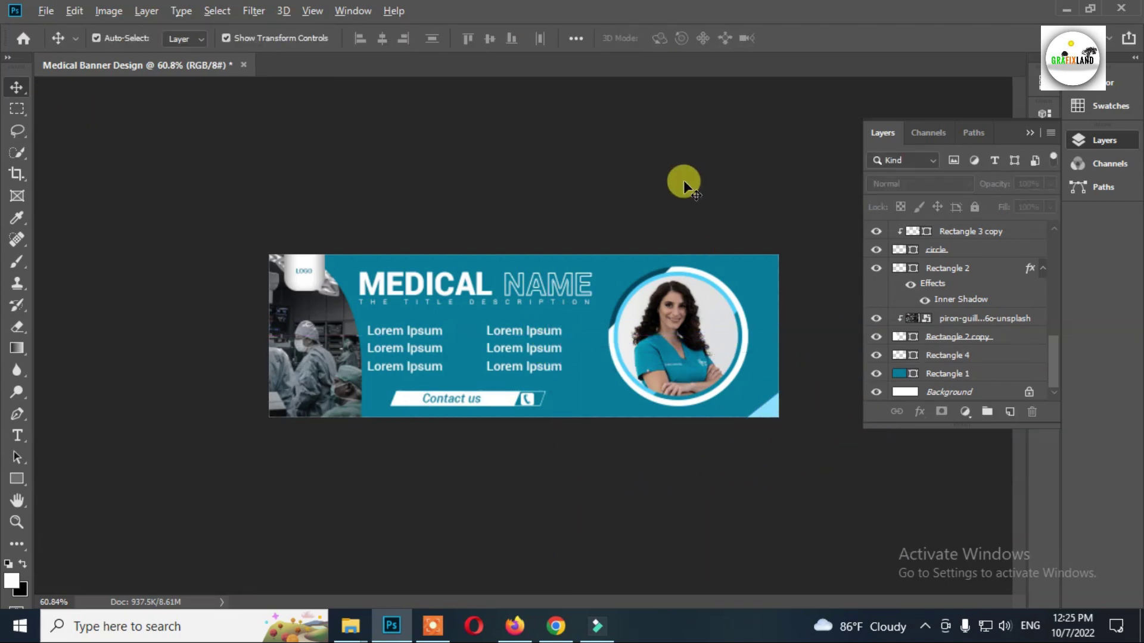
- Duplicate the light-blue diagonal band, place one behind the portrait and enlarge that one into a wider stripe
scroll(684, 180, down, 5)
mouse_move(677, 386)
mouse_down()
mouse_move(632, 318)
mouse_move(684, 327)
mouse_move(712, 365)
mouse_move(683, 384)
mouse_up()
click(661, 301)
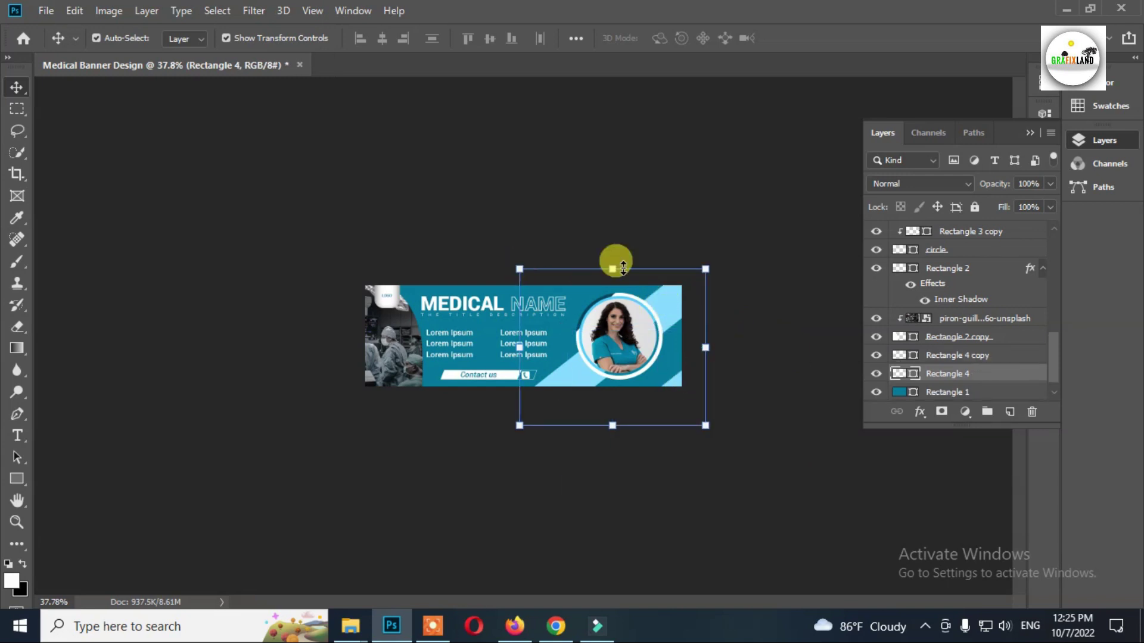
drag(707, 266, 764, 220)
drag(681, 301, 675, 298)
key(Return)
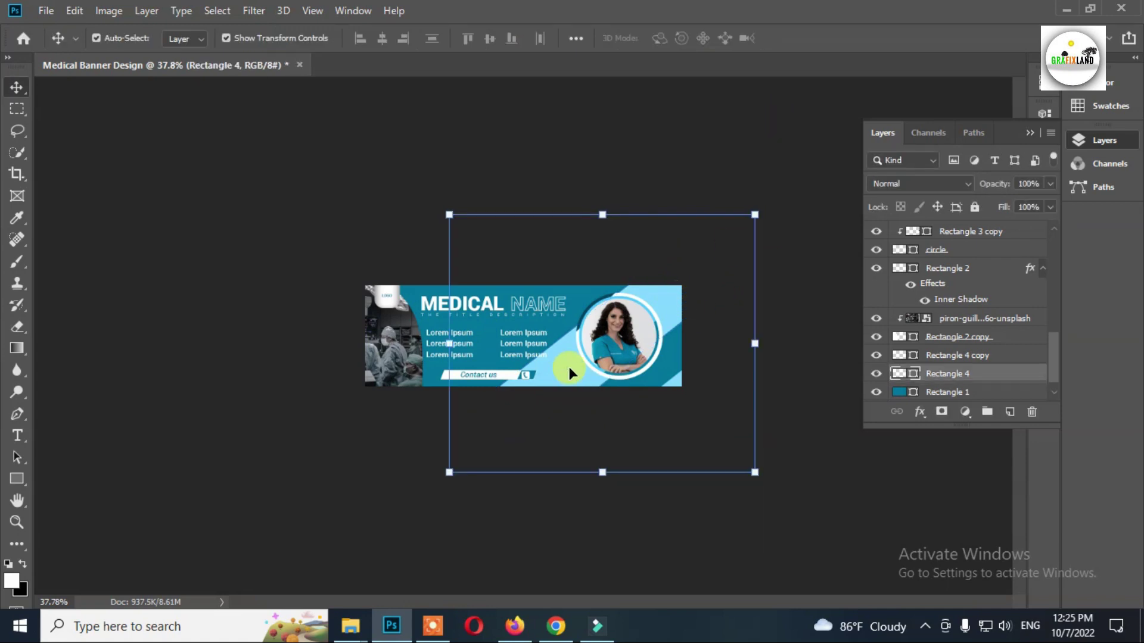
- Add a layer mask to the wide diagonal band and fade its lower-left end with a black-to-white gradient
click(942, 412)
click(16, 348)
drag(466, 428, 666, 302)
click(17, 87)
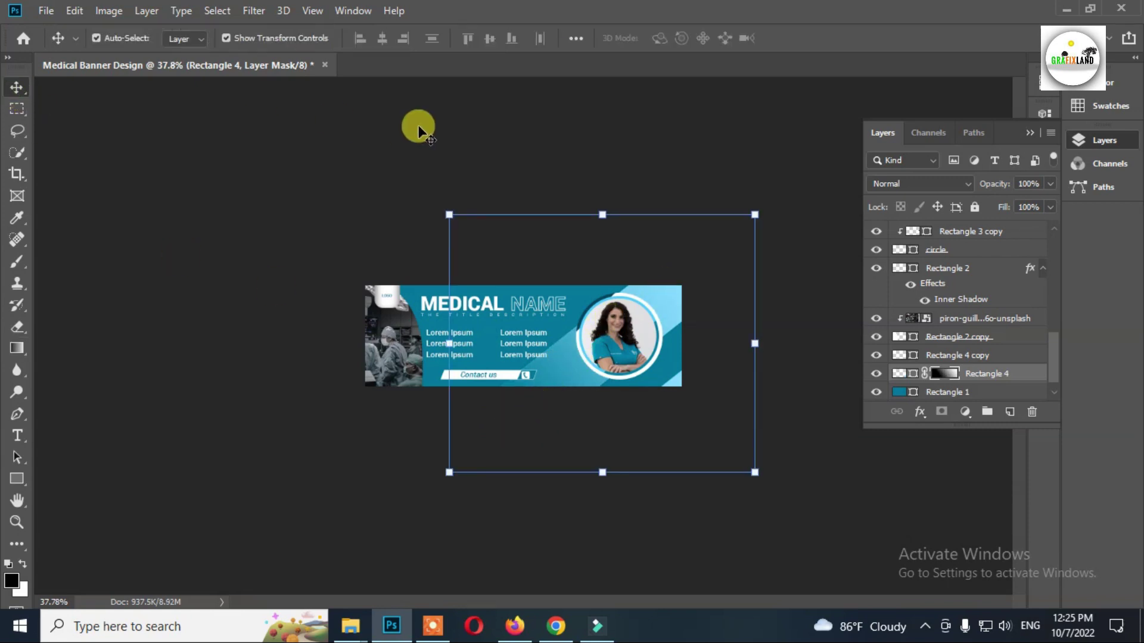